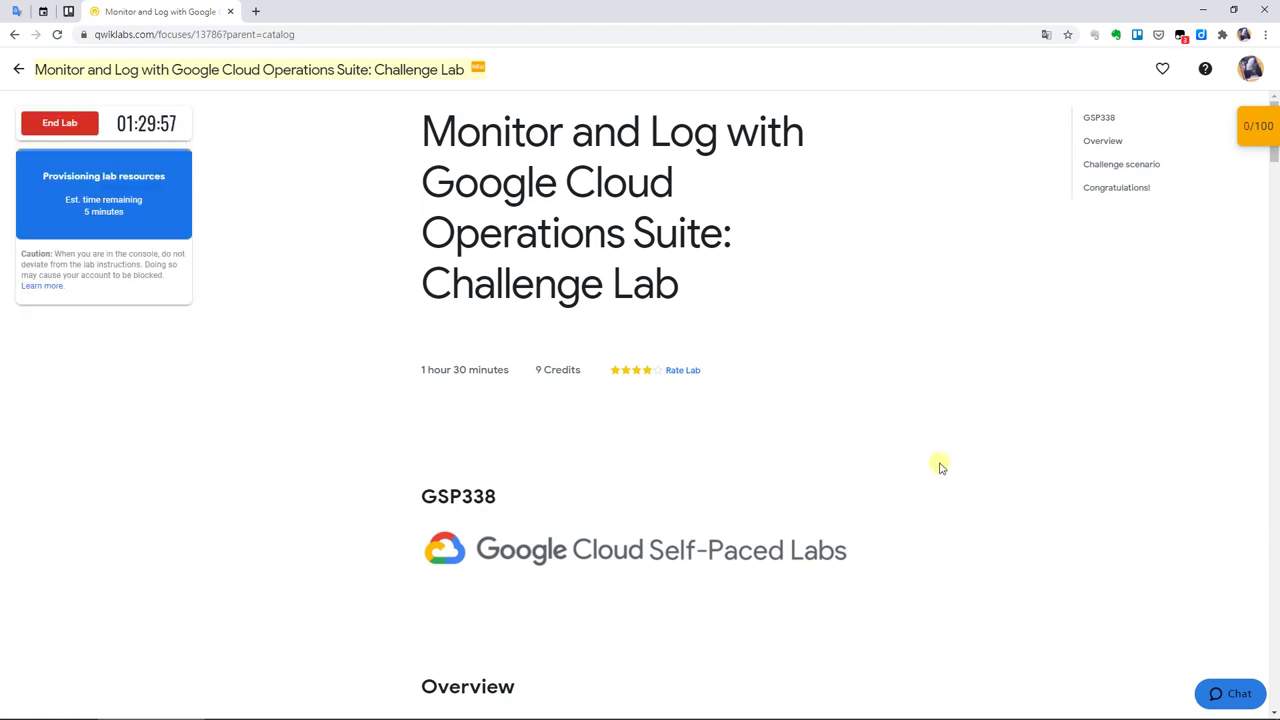
Read through the challenge lab instructions: the overview, the Jooli Inc. standards, Tasks 1 to 5 and the tips
scroll(936, 465, "down", 4)
scroll(932, 463, "down", 1)
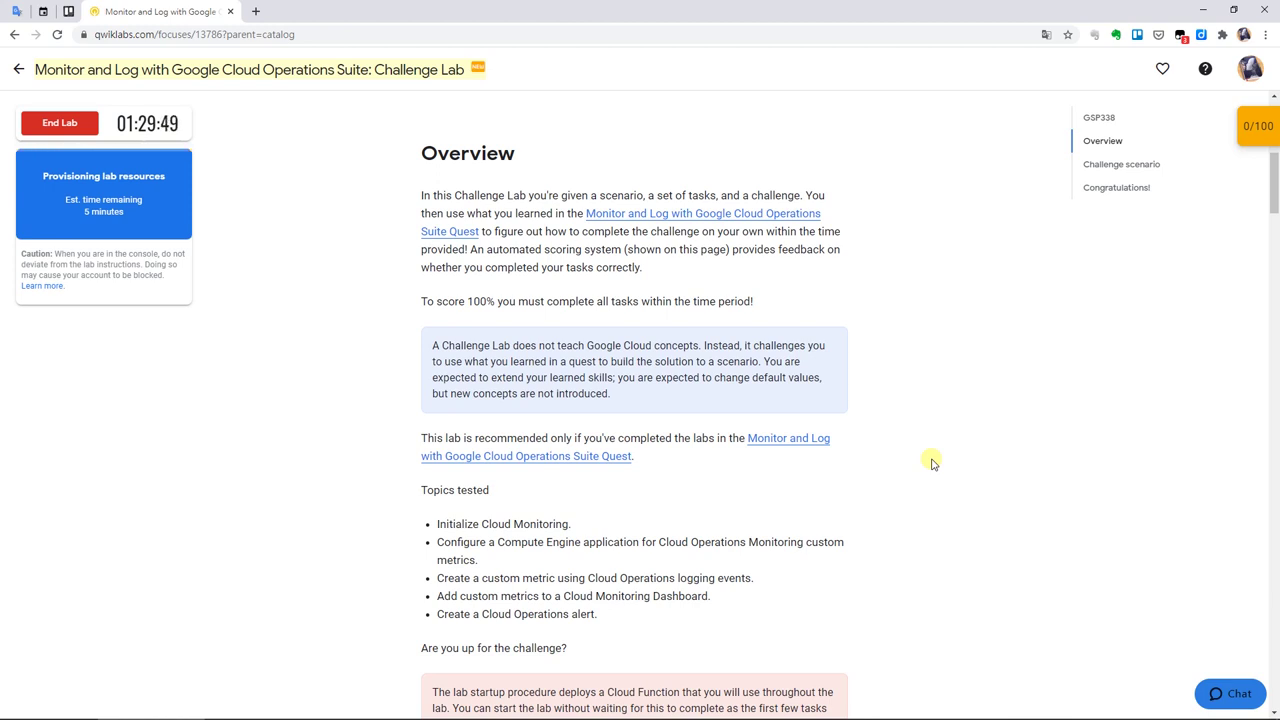
left_click_drag(419, 489, 677, 627)
left_click(878, 591)
scroll(877, 590, "down", 5)
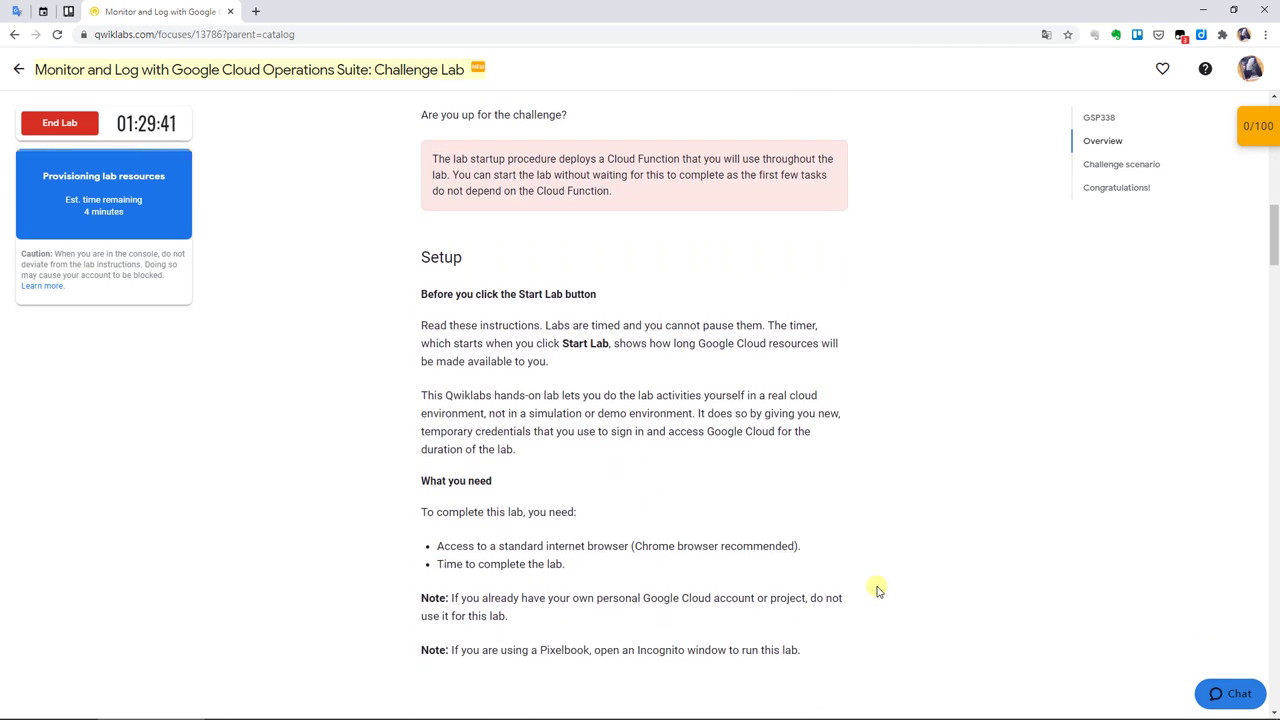
scroll(877, 590, "down", 8)
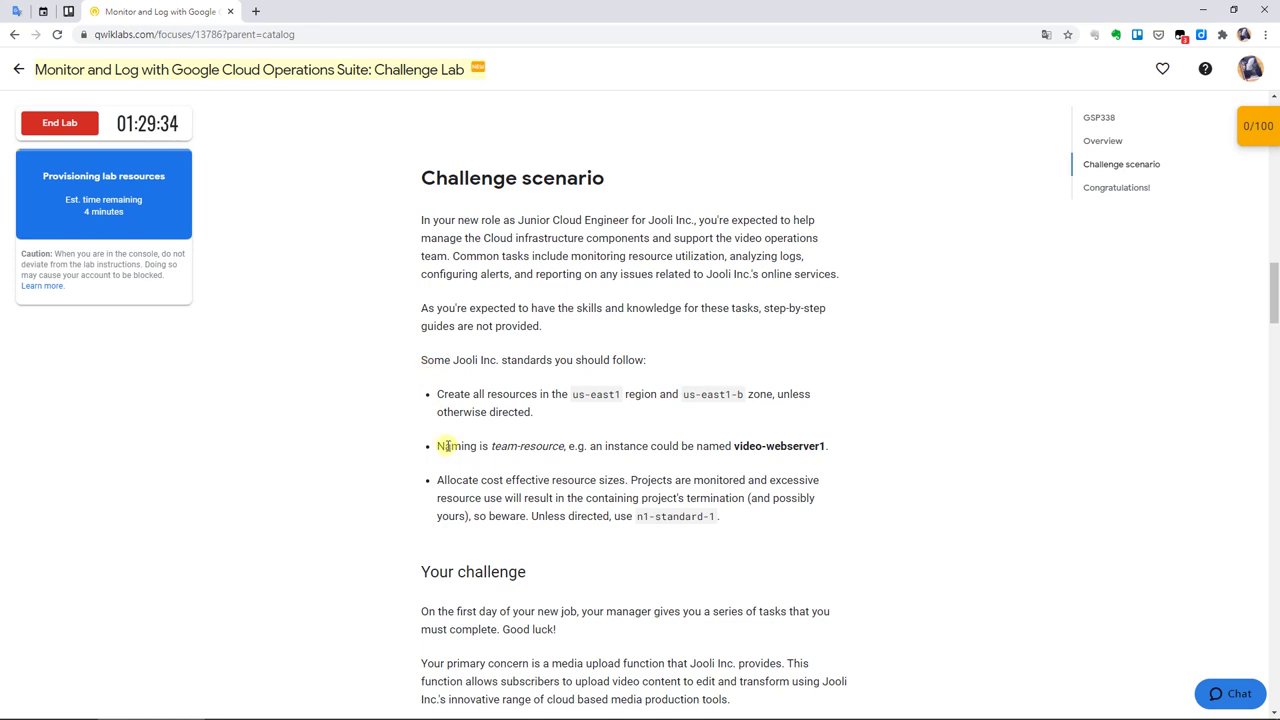
left_click_drag(438, 446, 842, 472)
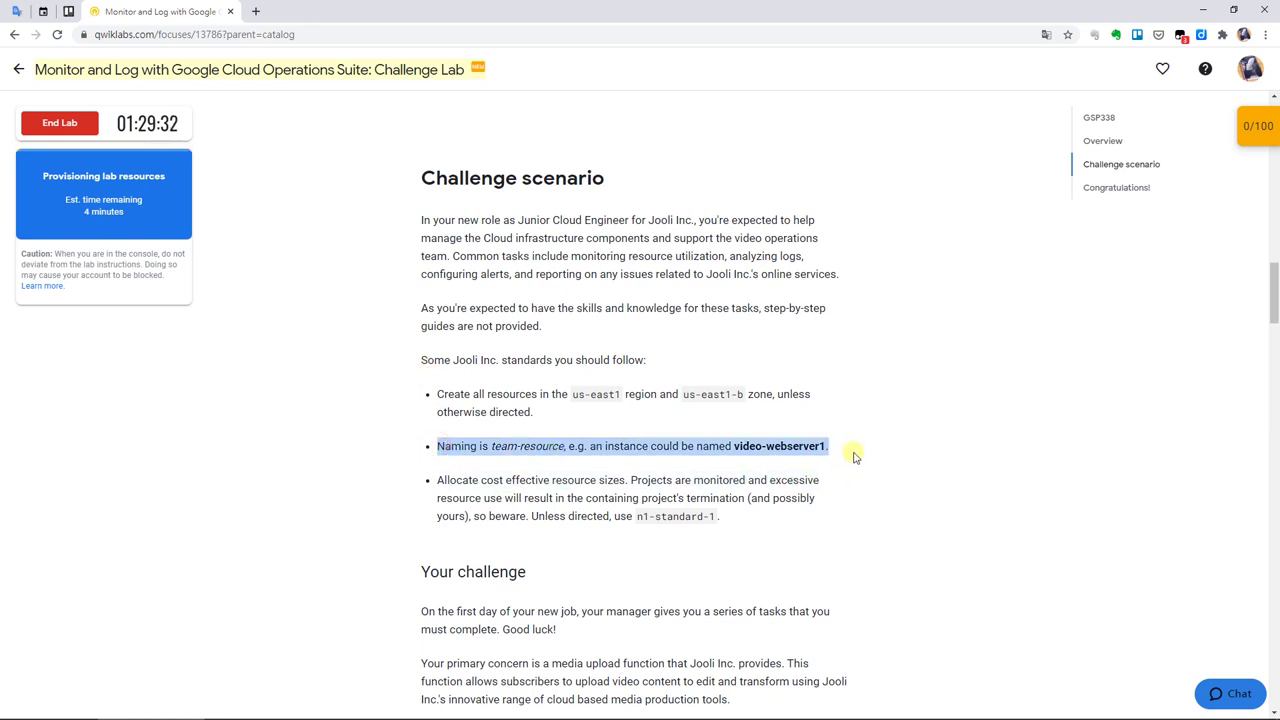
left_click(853, 455)
scroll(853, 456, "down", 4)
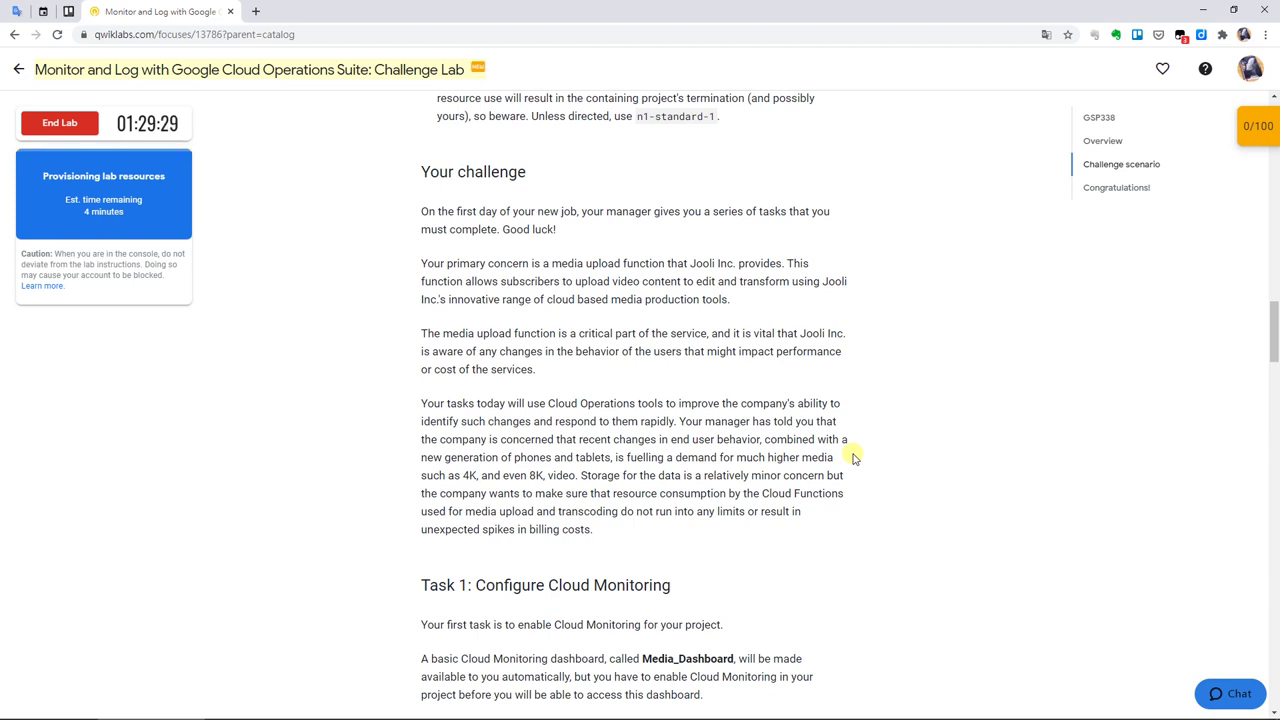
scroll(853, 457, "down", 5)
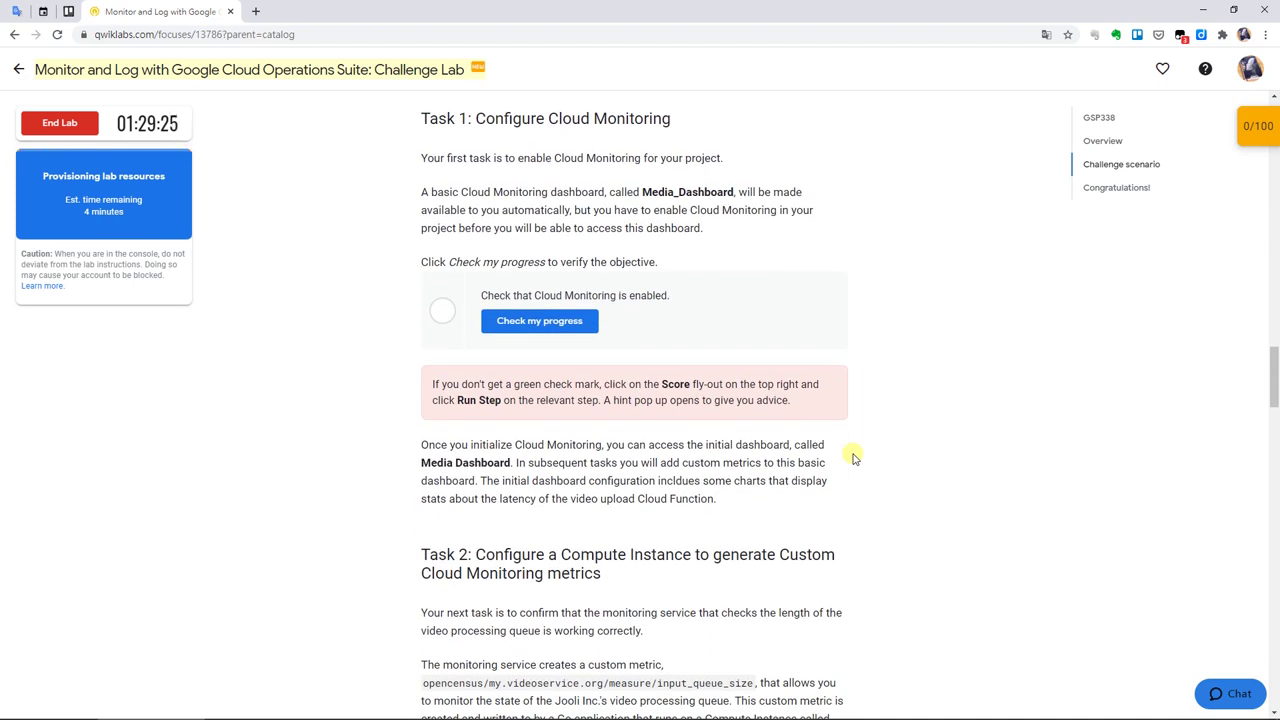
scroll(853, 457, "down", 4)
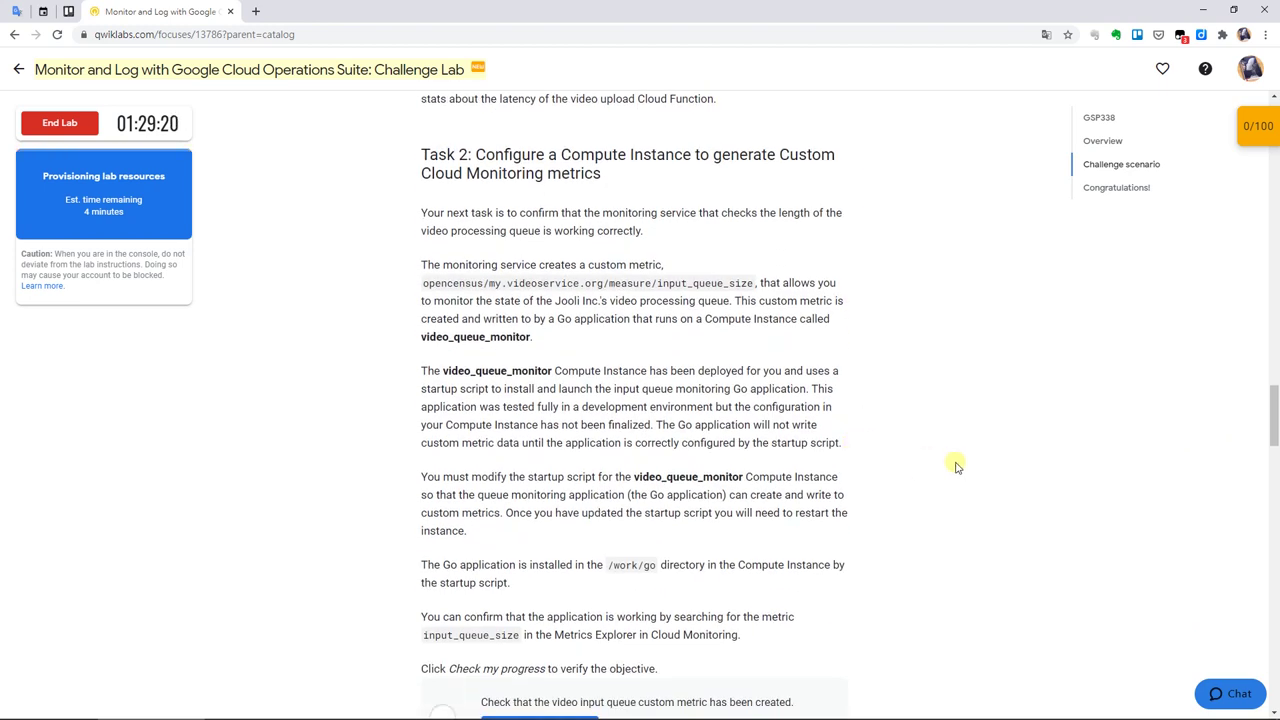
scroll(955, 467, "down", 8)
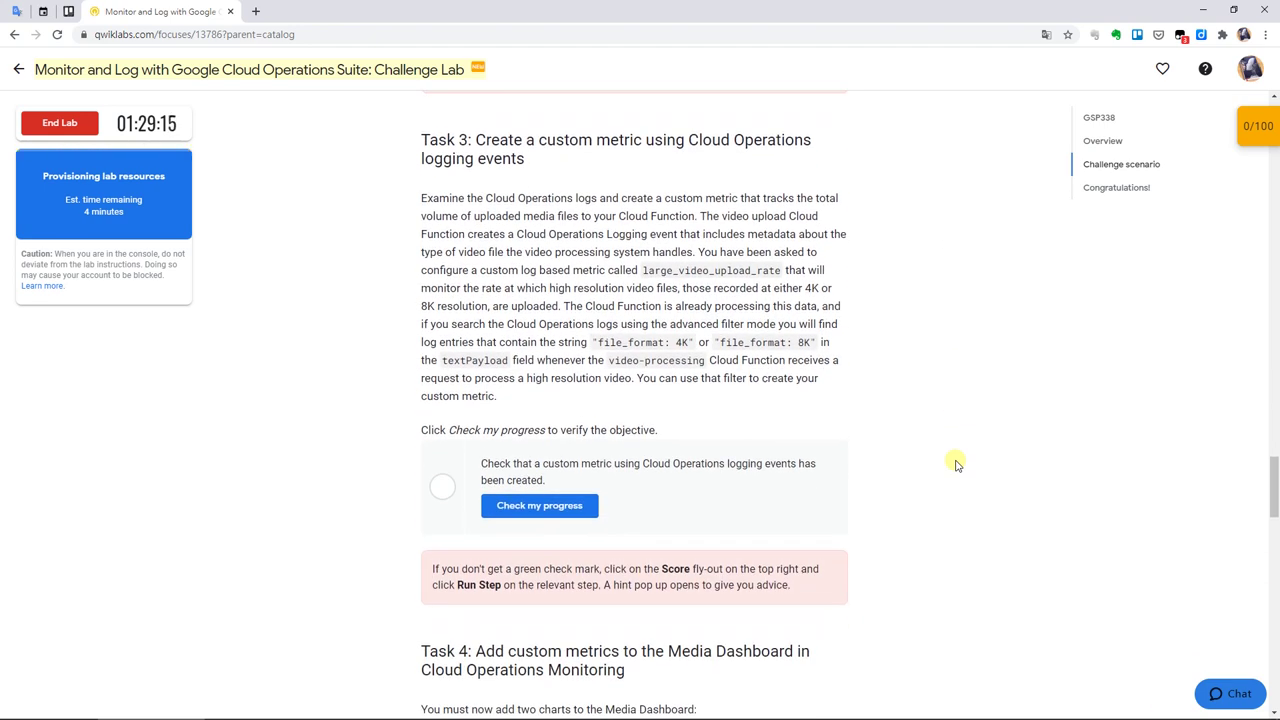
scroll(955, 465, "down", 5)
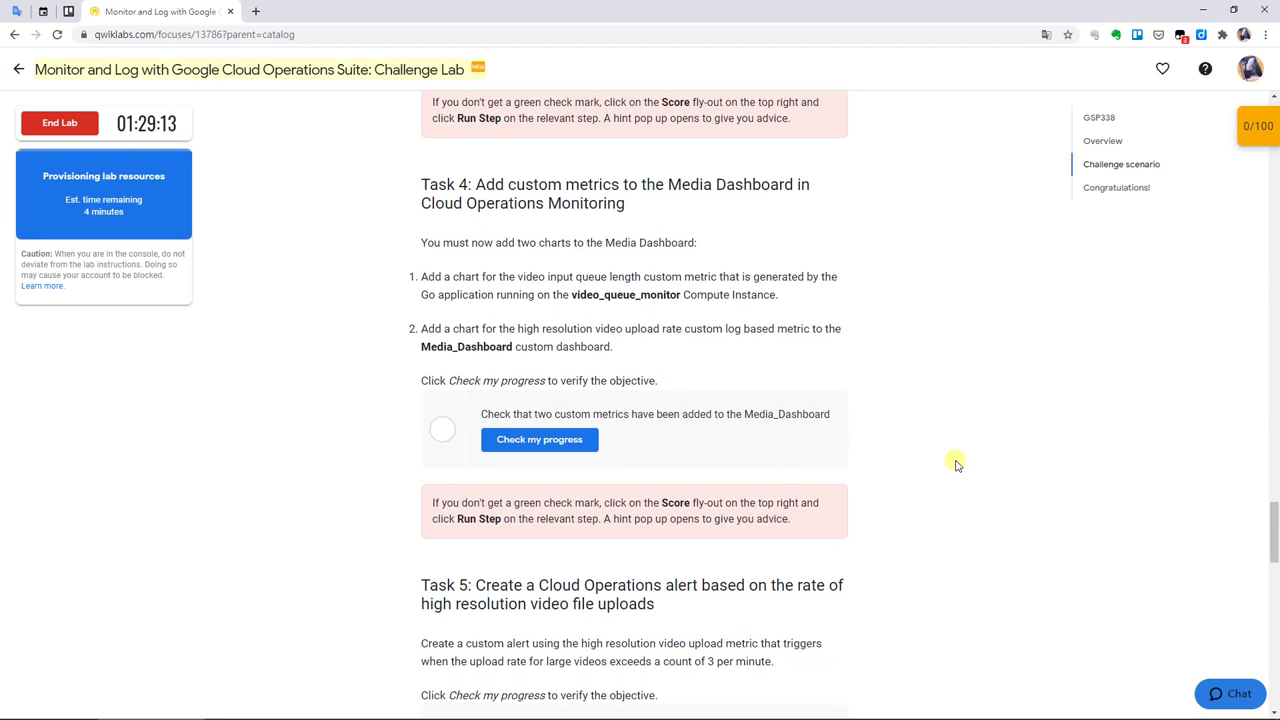
scroll(955, 465, "down", 5)
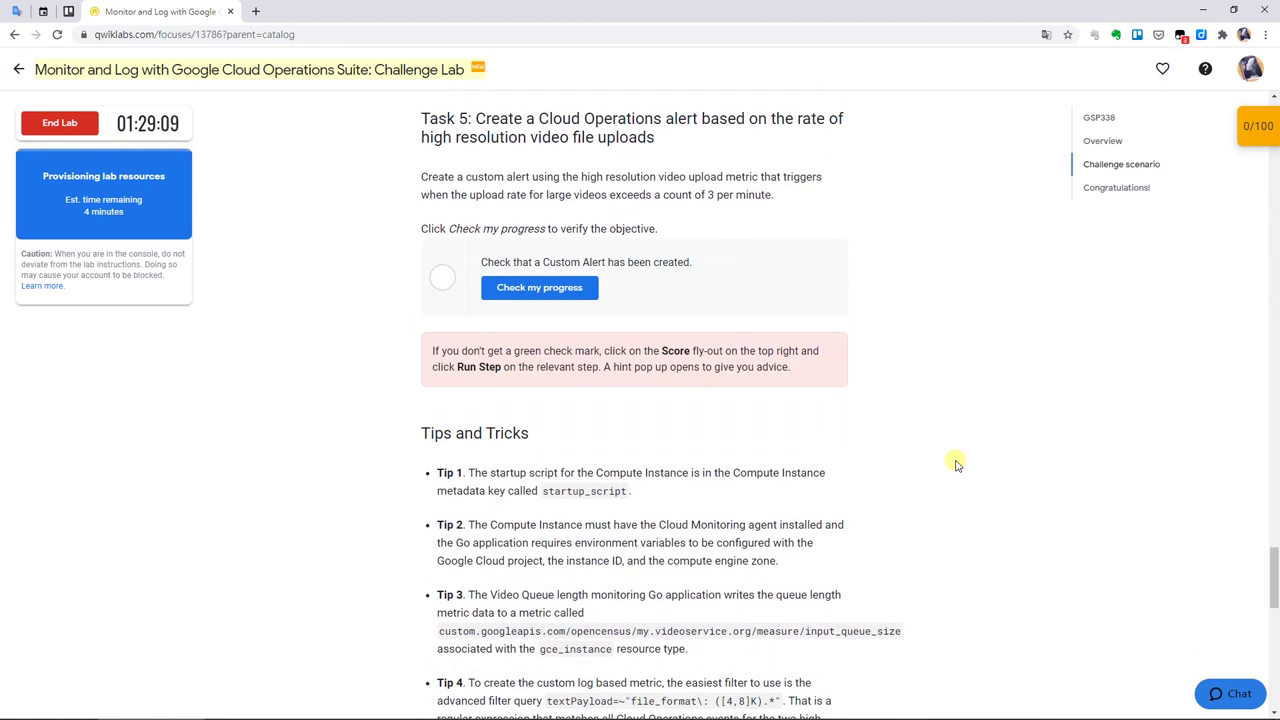
scroll(955, 465, "down", 4)
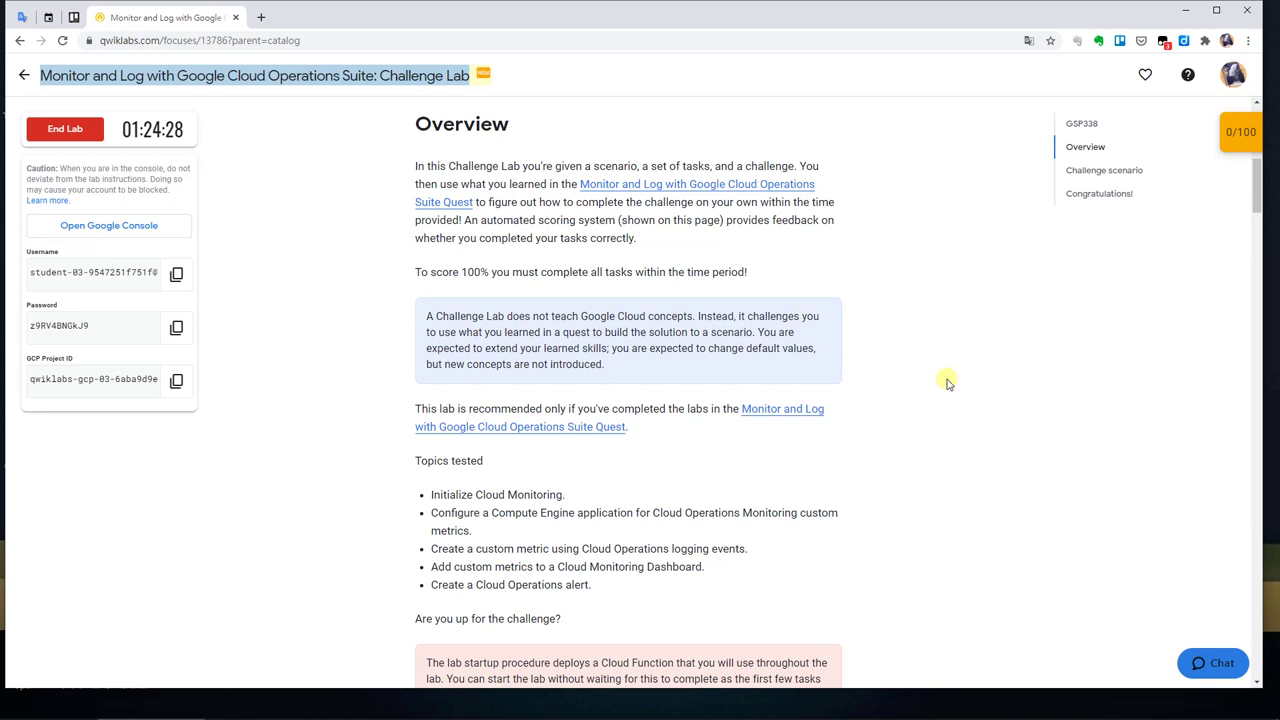
Open the Google Console sign-in page in an incognito window and submit the lab account's username copied from the lab page
right_click(174, 229)
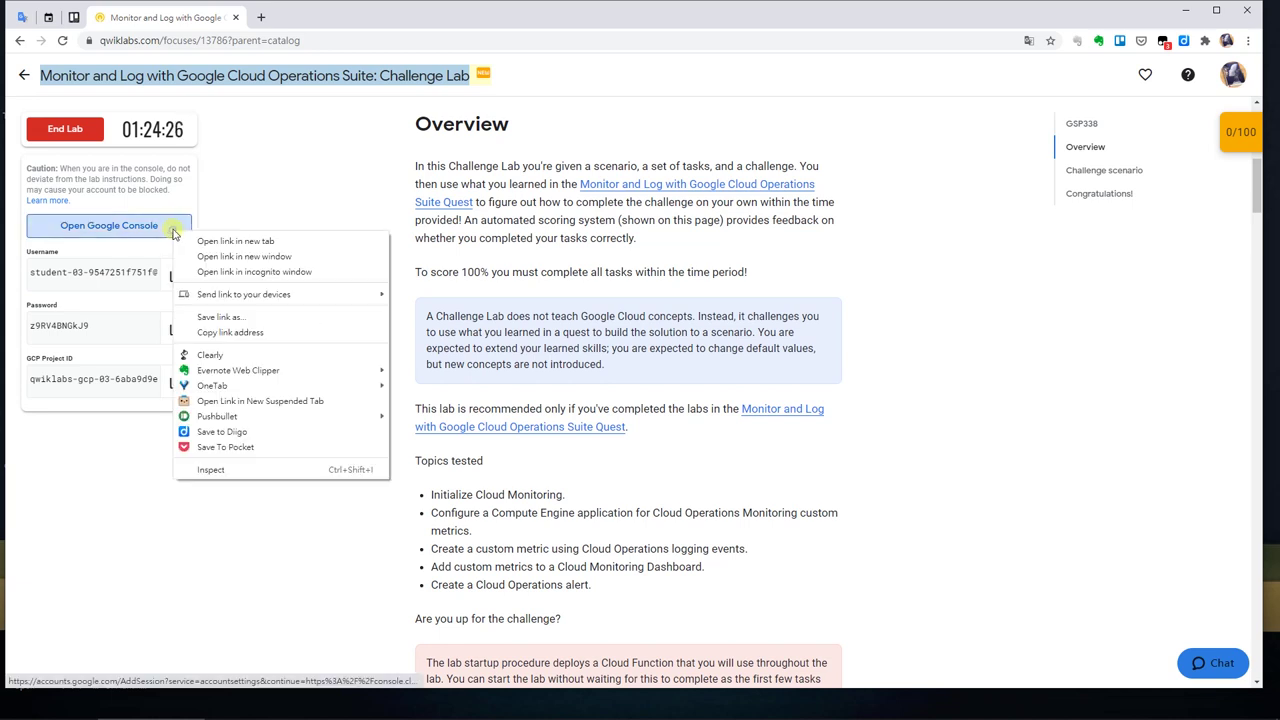
left_click(218, 271)
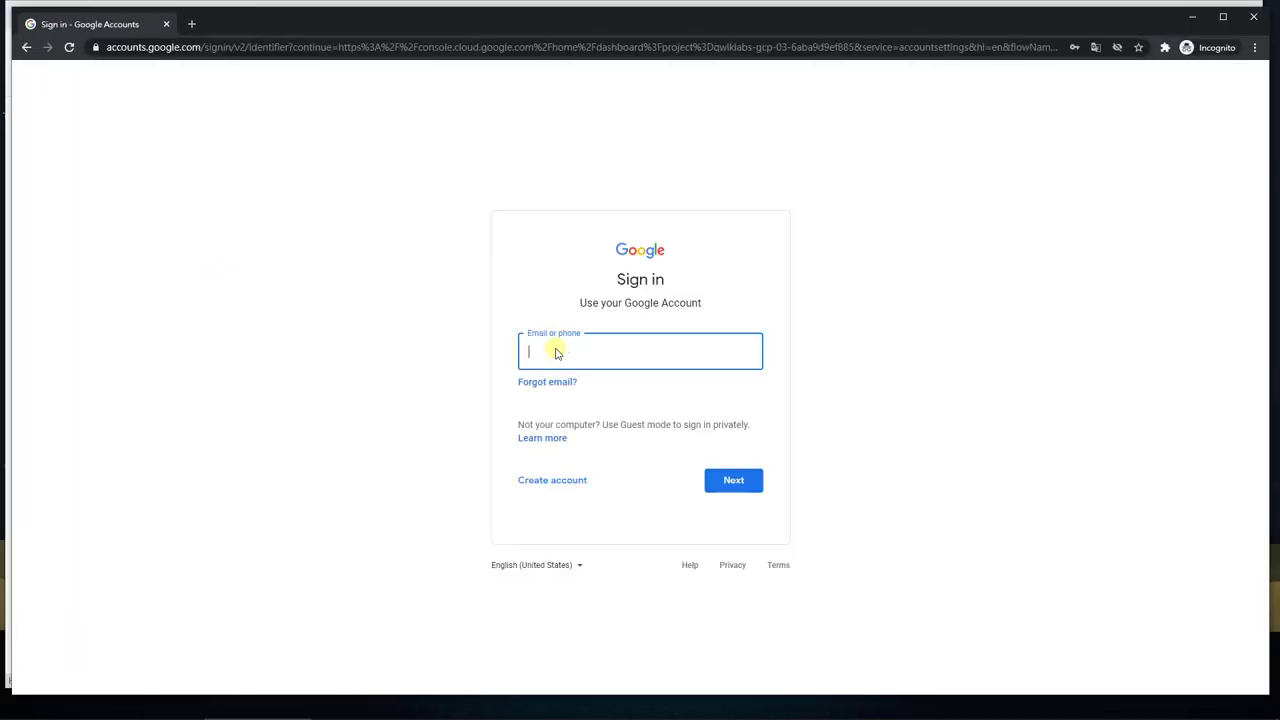
key("alt+Tab")
left_click(176, 274)
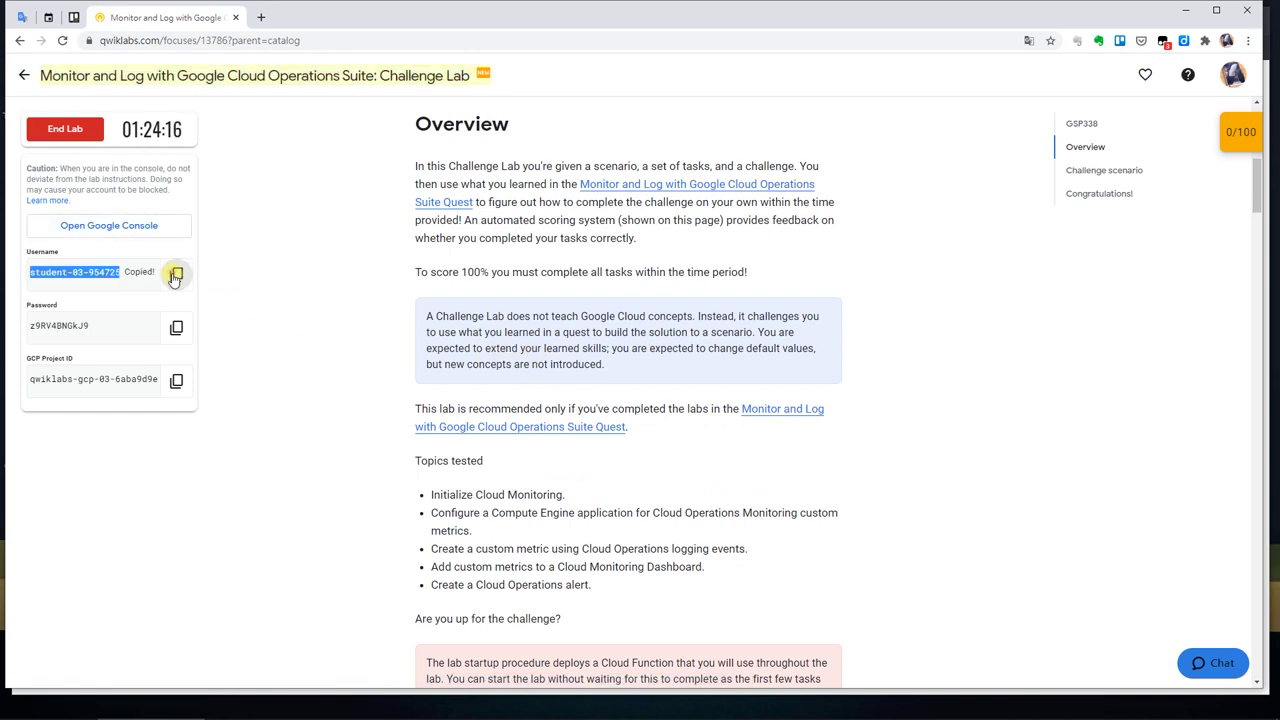
key("alt+Tab")
key("ctrl+v")
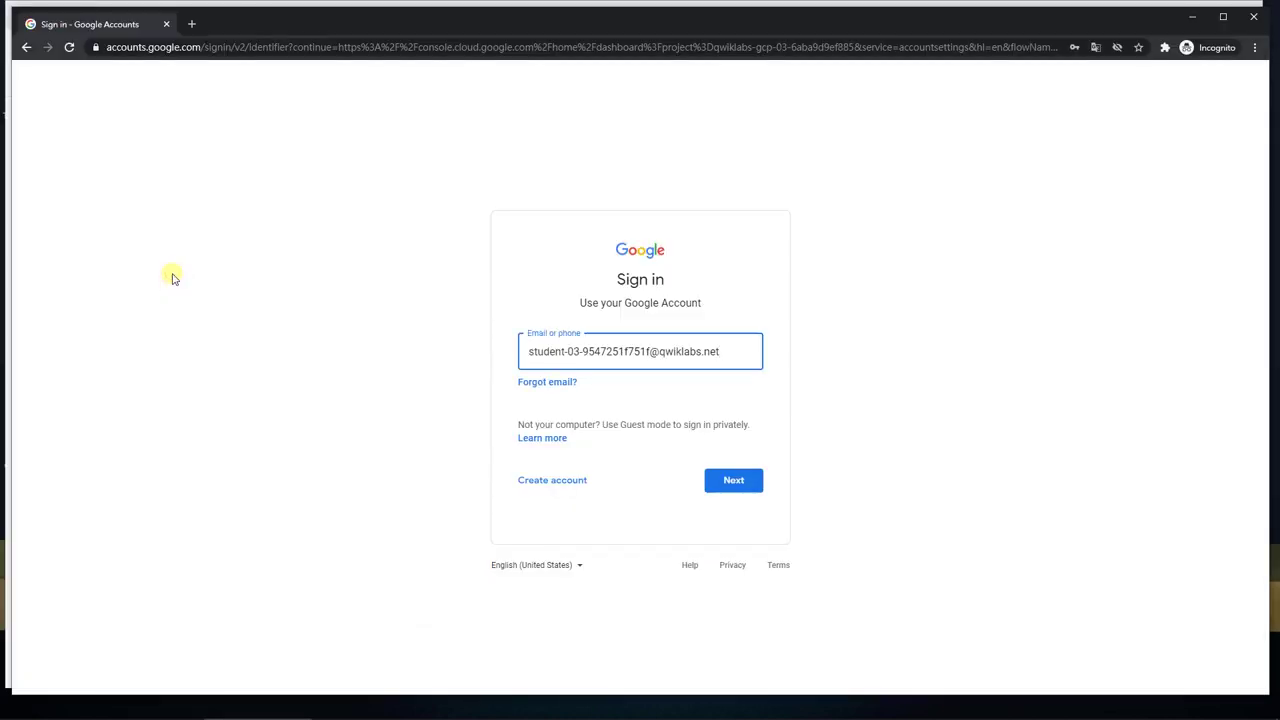
key("Return")
Copy the lab account's password from the lab page and submit it in the Google sign-in form
key("alt+Tab")
left_click(178, 326)
key("alt+Tab")
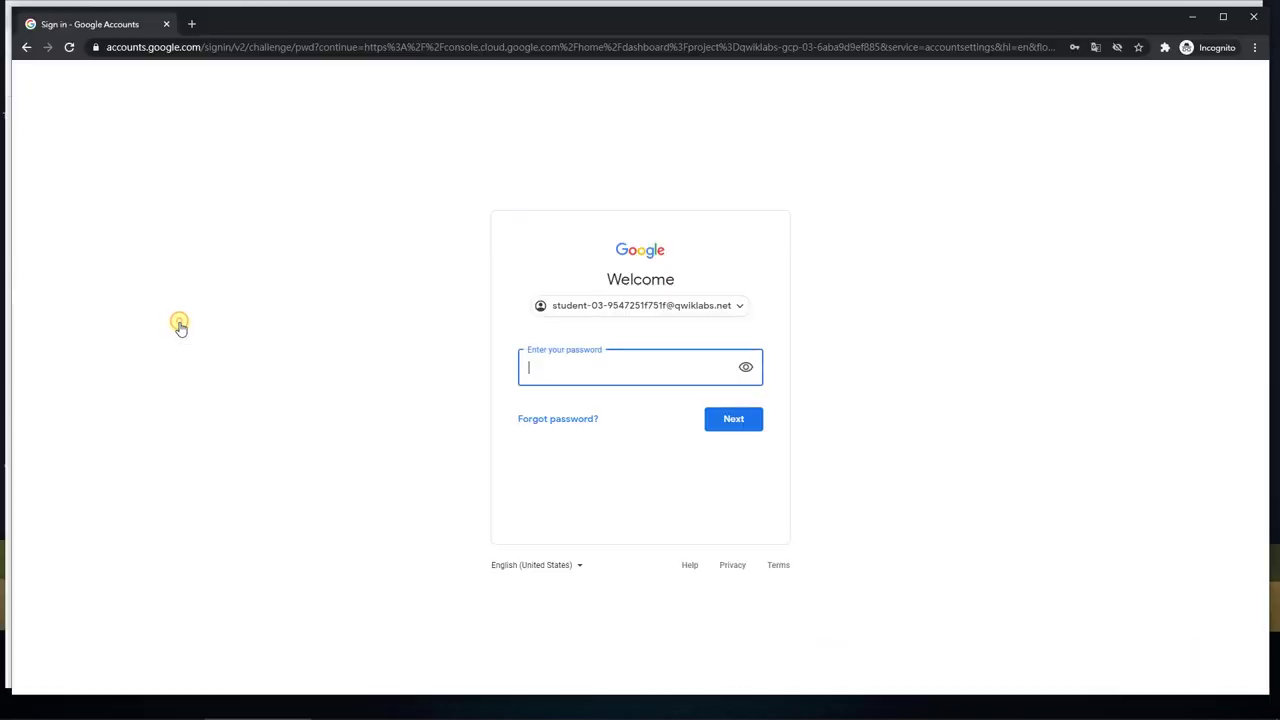
key("ctrl+v")
key("Return")
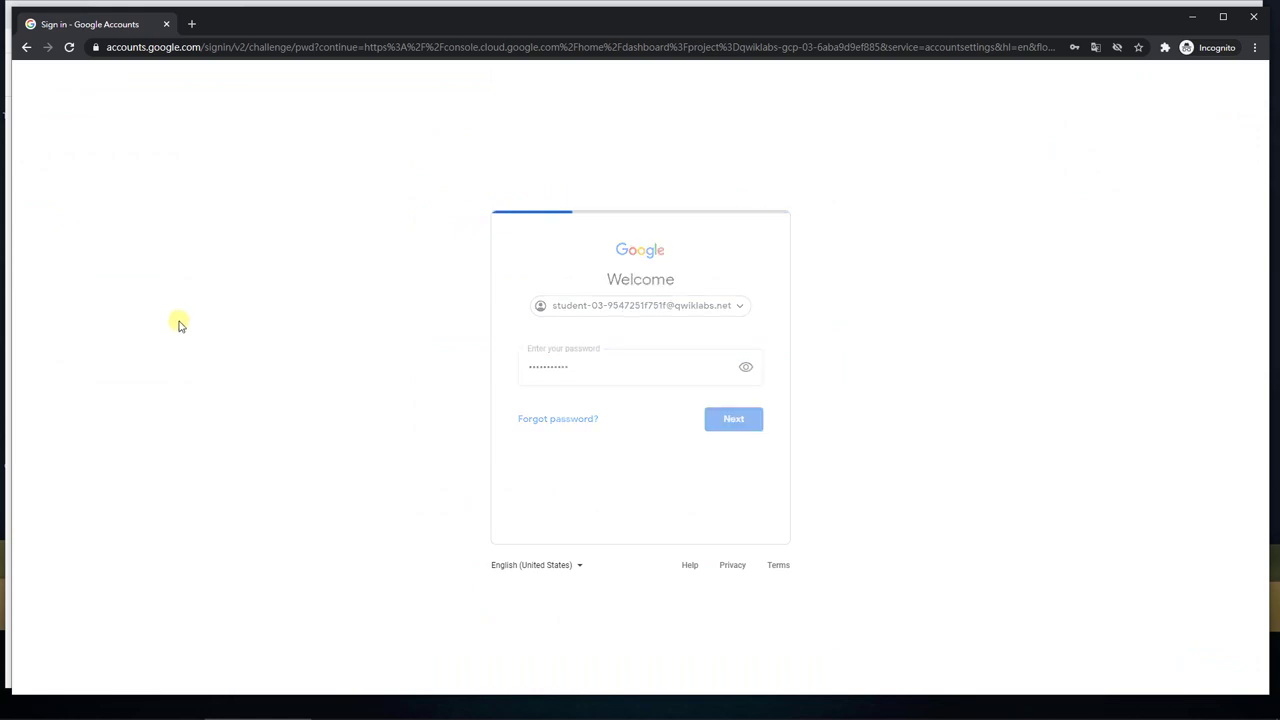
Accept the new account prompts, confirm the recovery options and agree to the Google Cloud Platform terms
left_click(452, 433)
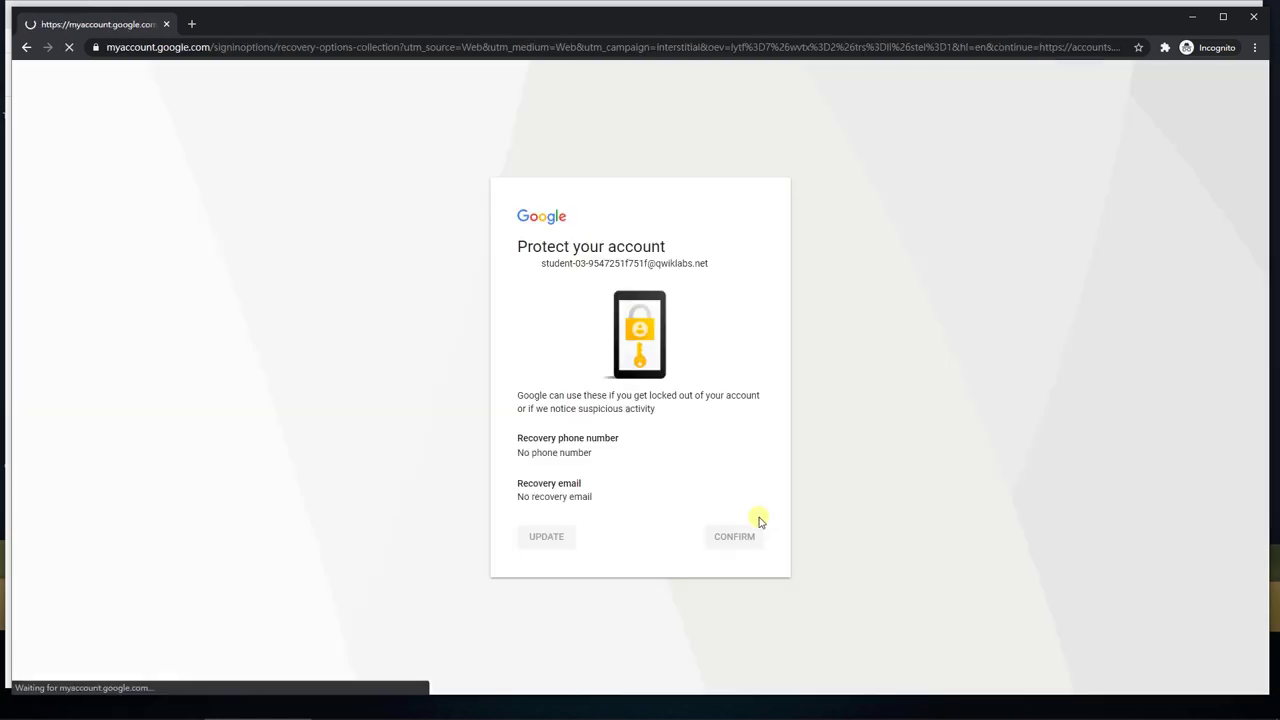
left_click(744, 538)
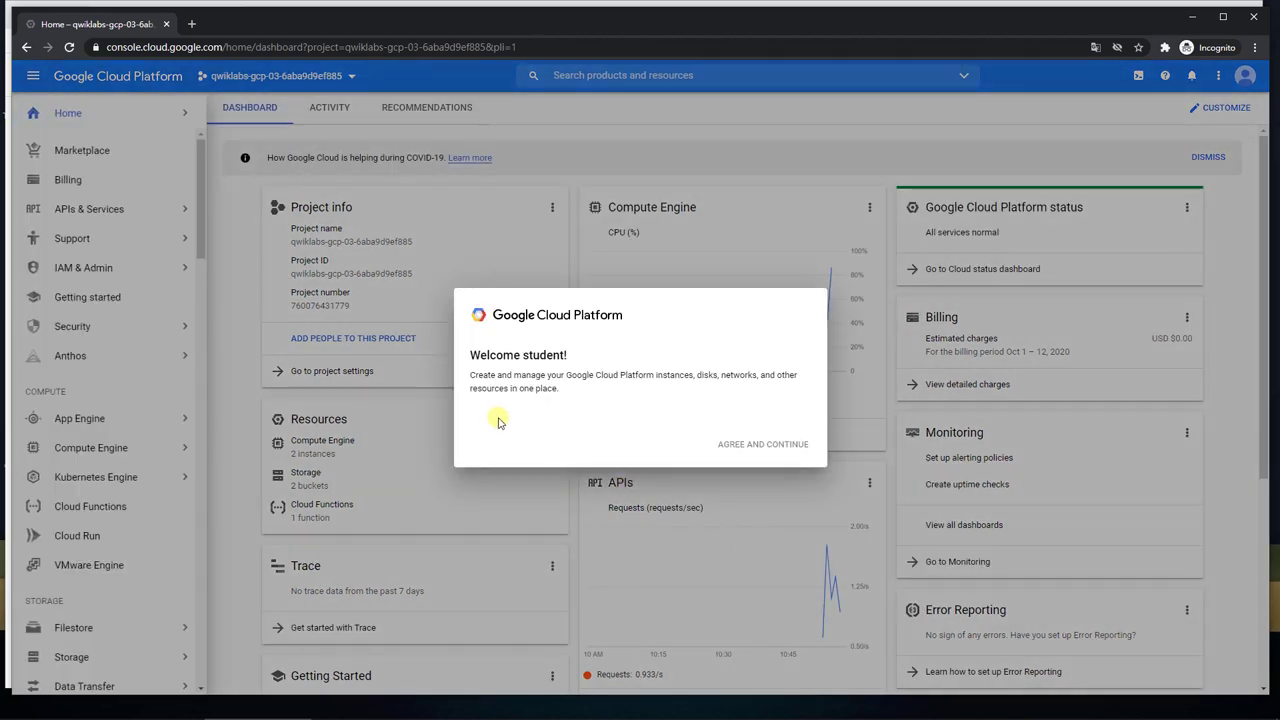
left_click(478, 403)
left_click(730, 545)
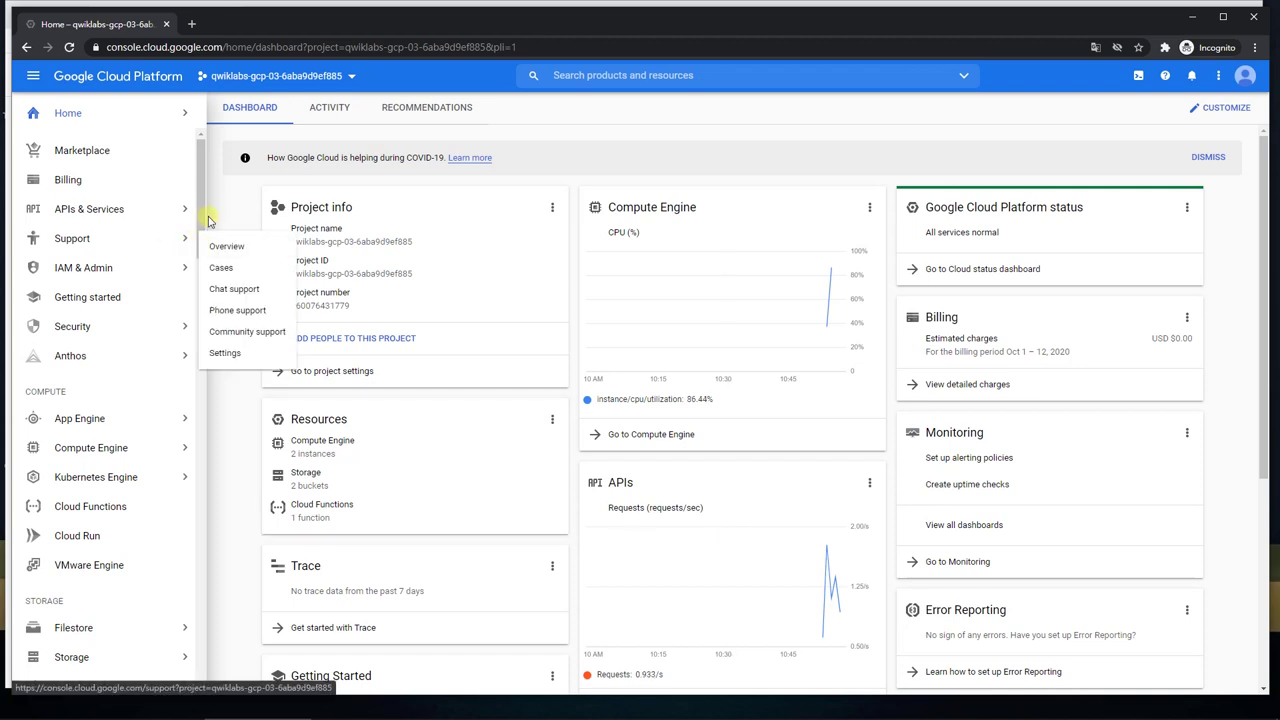
Open Monitoring under Operations to enable Cloud Monitoring for the project
left_click_drag(201, 207, 229, 400)
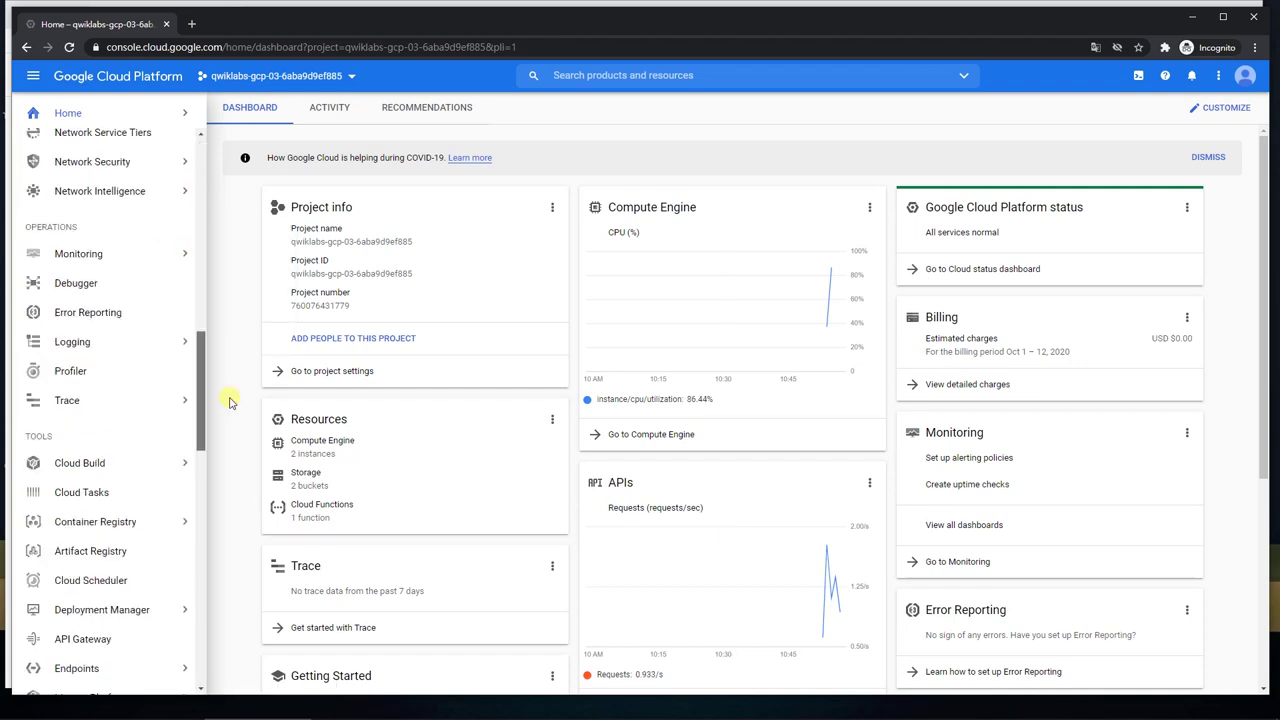
left_click(147, 265)
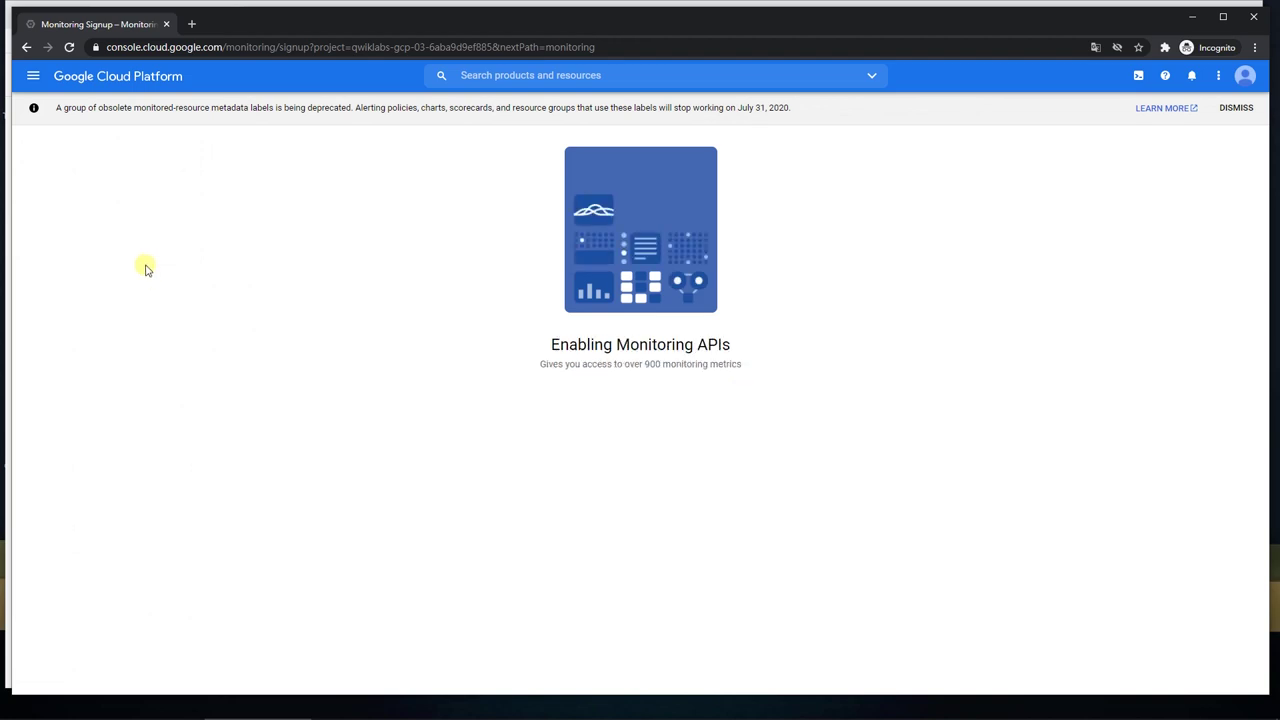
Arrange the console and lab windows side by side and bring up Task 1 in the challenge scenario instructions
key("super+Left")
left_click(811, 327)
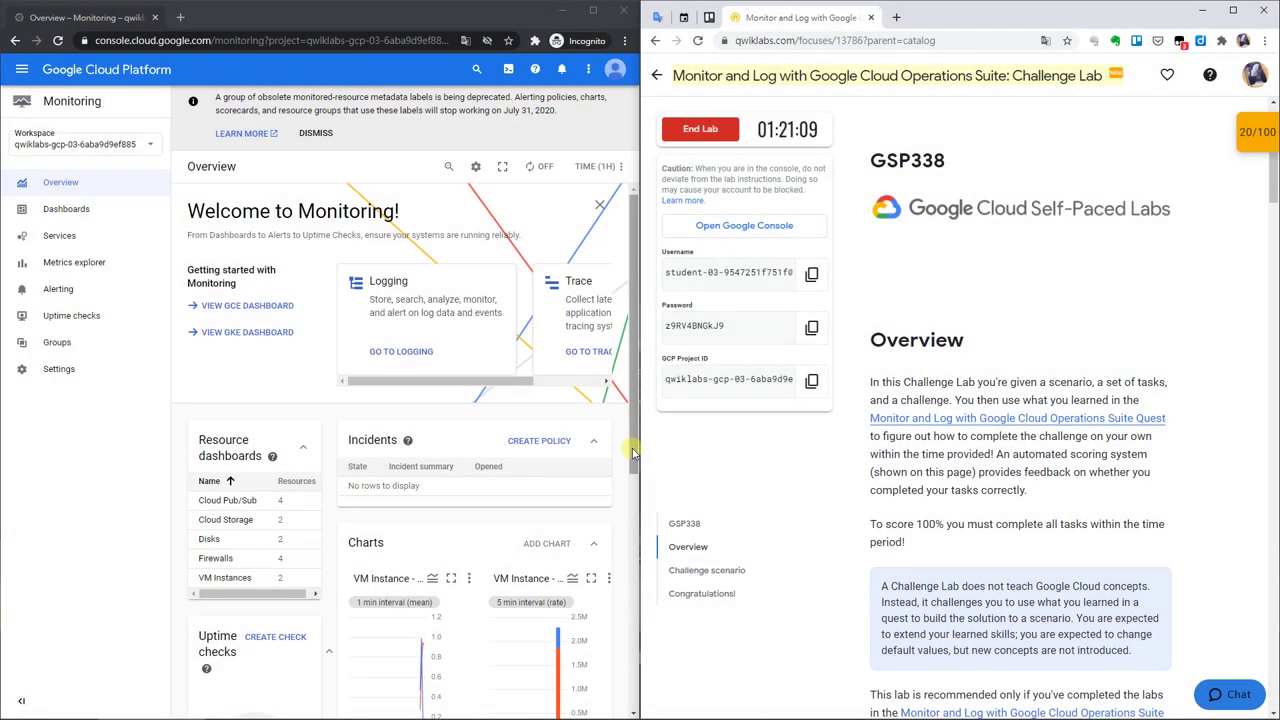
left_click(702, 570)
scroll(853, 454, "down", 10)
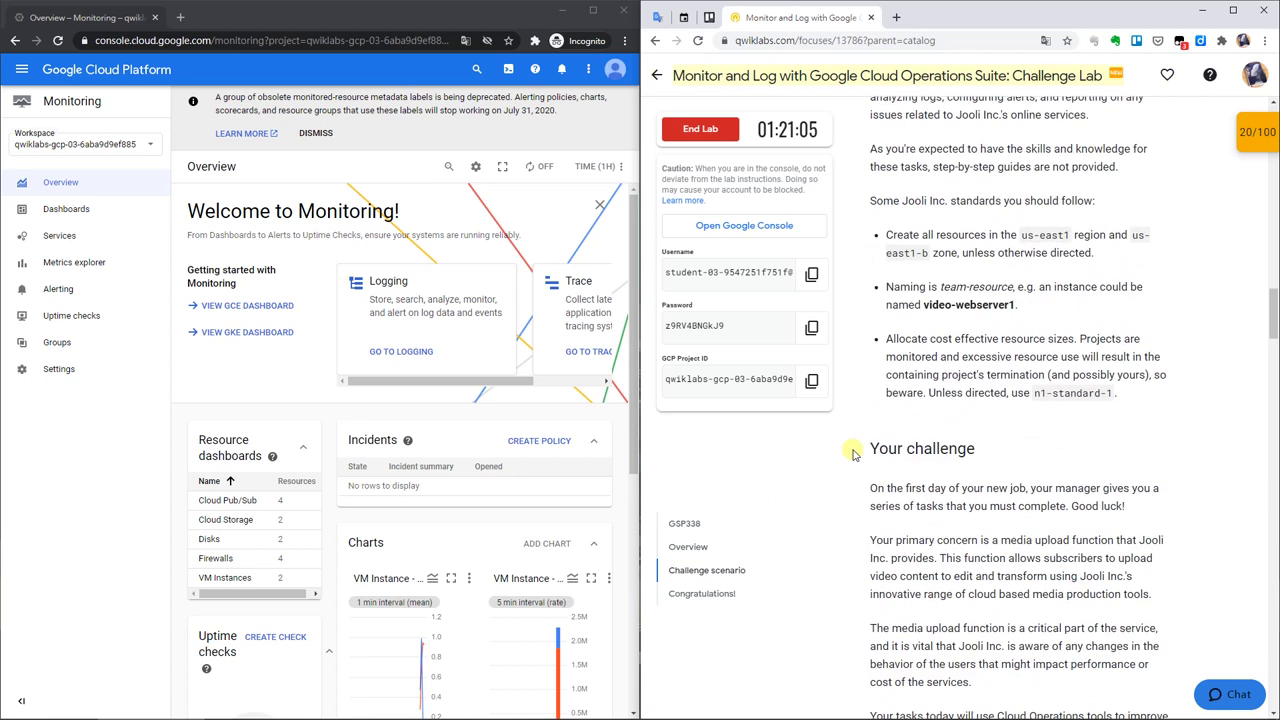
scroll(853, 454, "down", 2)
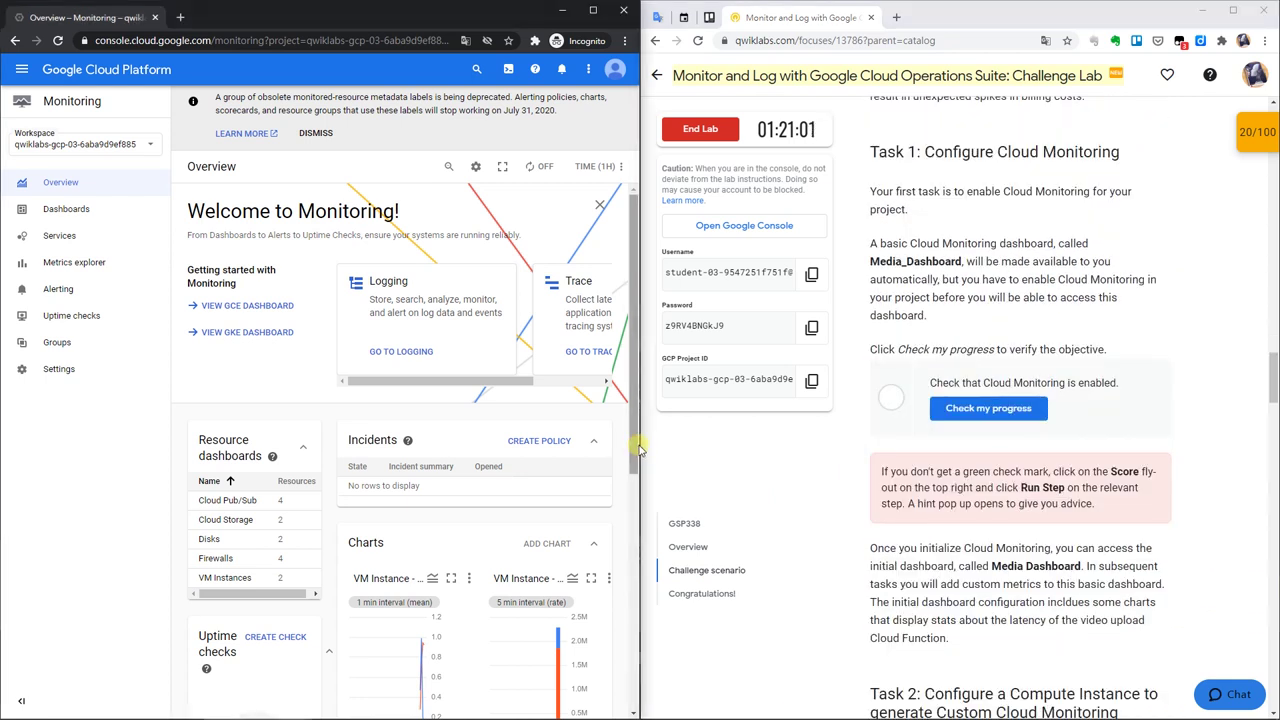
Widen the console window and open the custom dashboard Media_Dashboard
left_click_drag(638, 450, 846, 428)
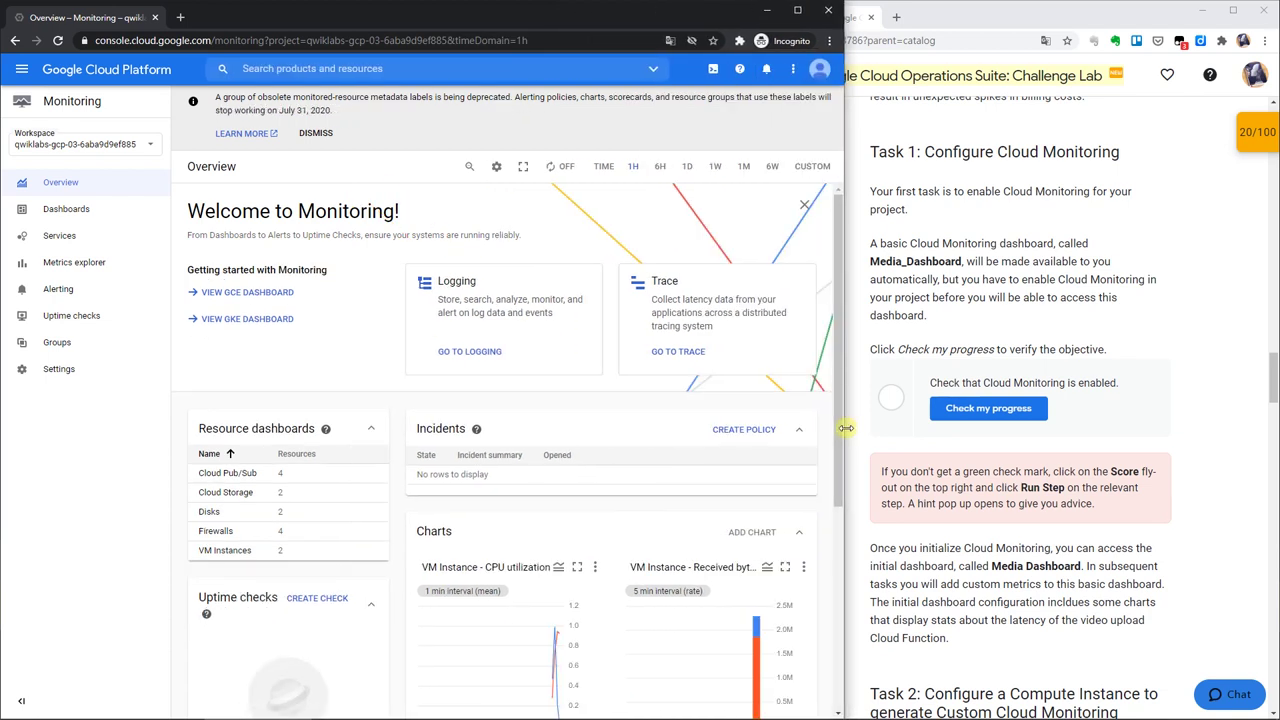
left_click(111, 217)
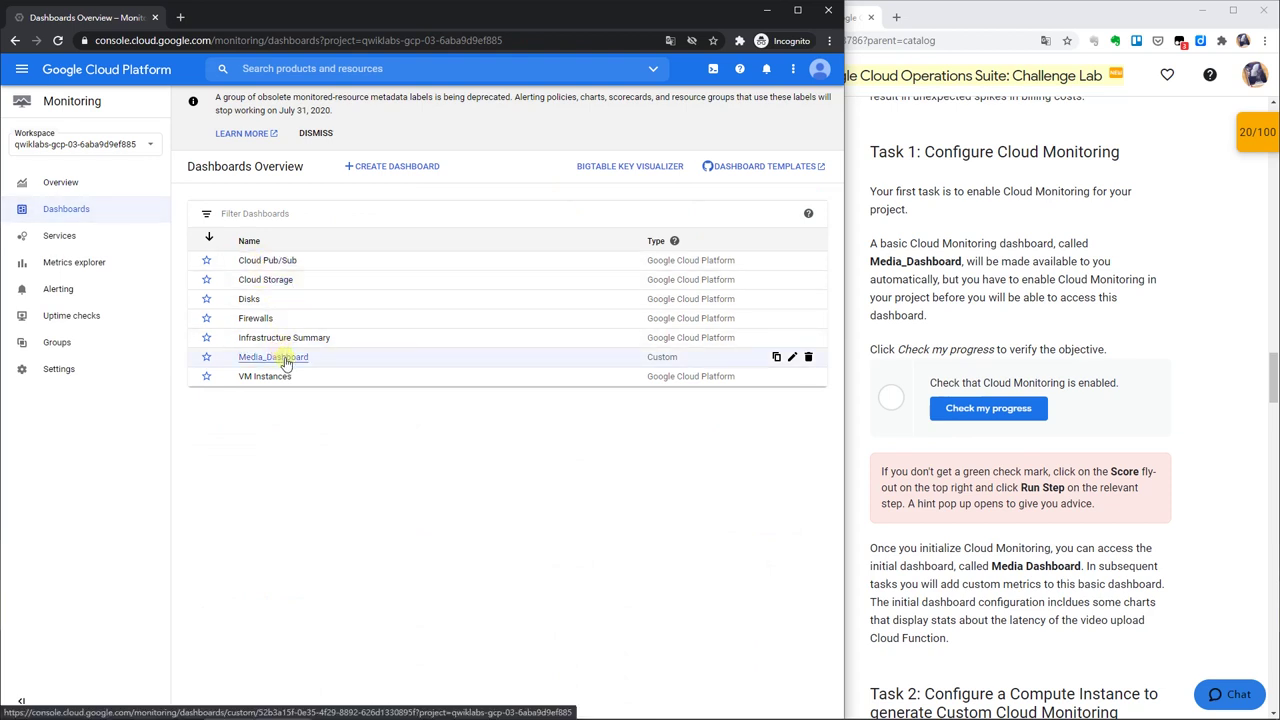
left_click(286, 360)
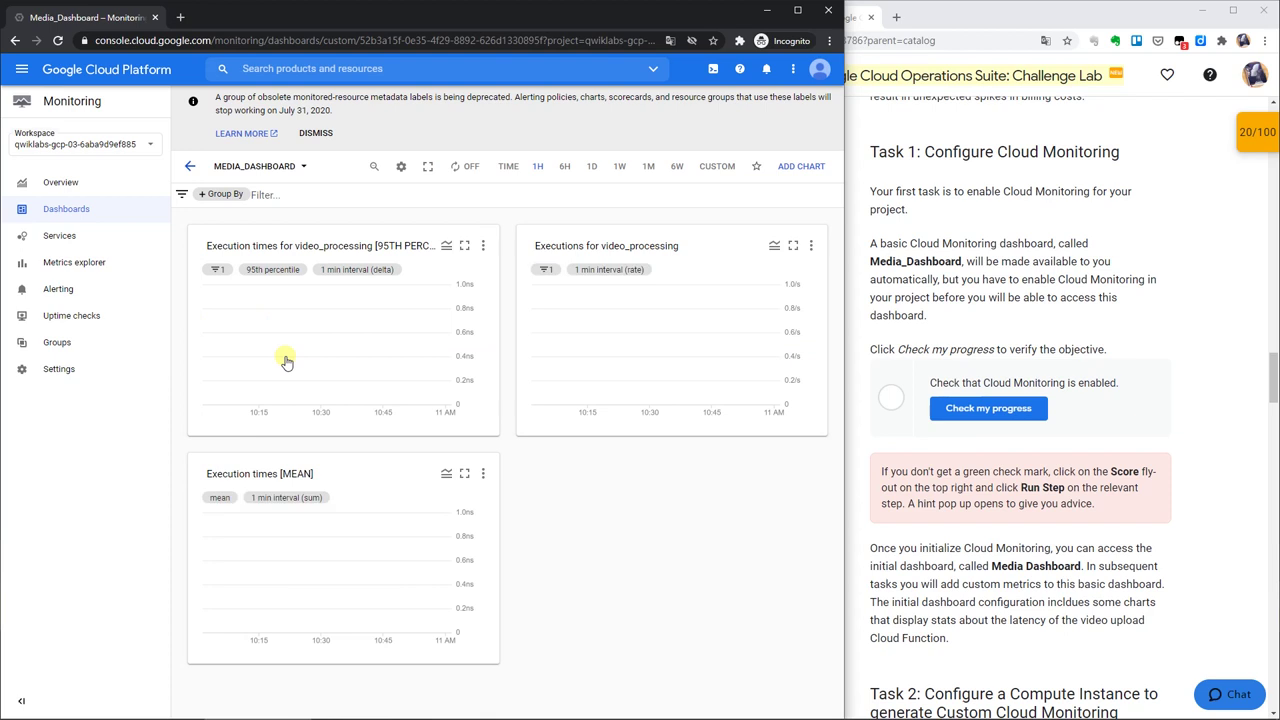
Check the lab progress for the Task 1 objective that Cloud Monitoring is enabled
left_click(956, 418)
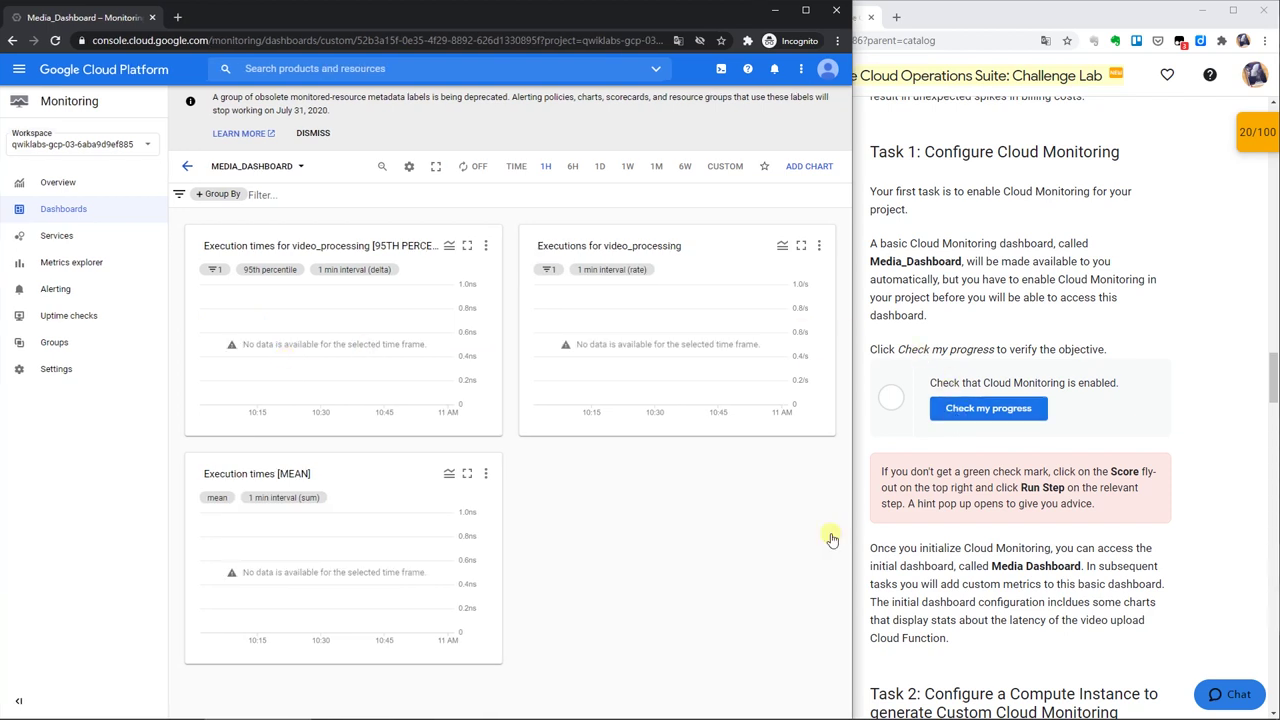
left_click(985, 412)
left_click(985, 412)
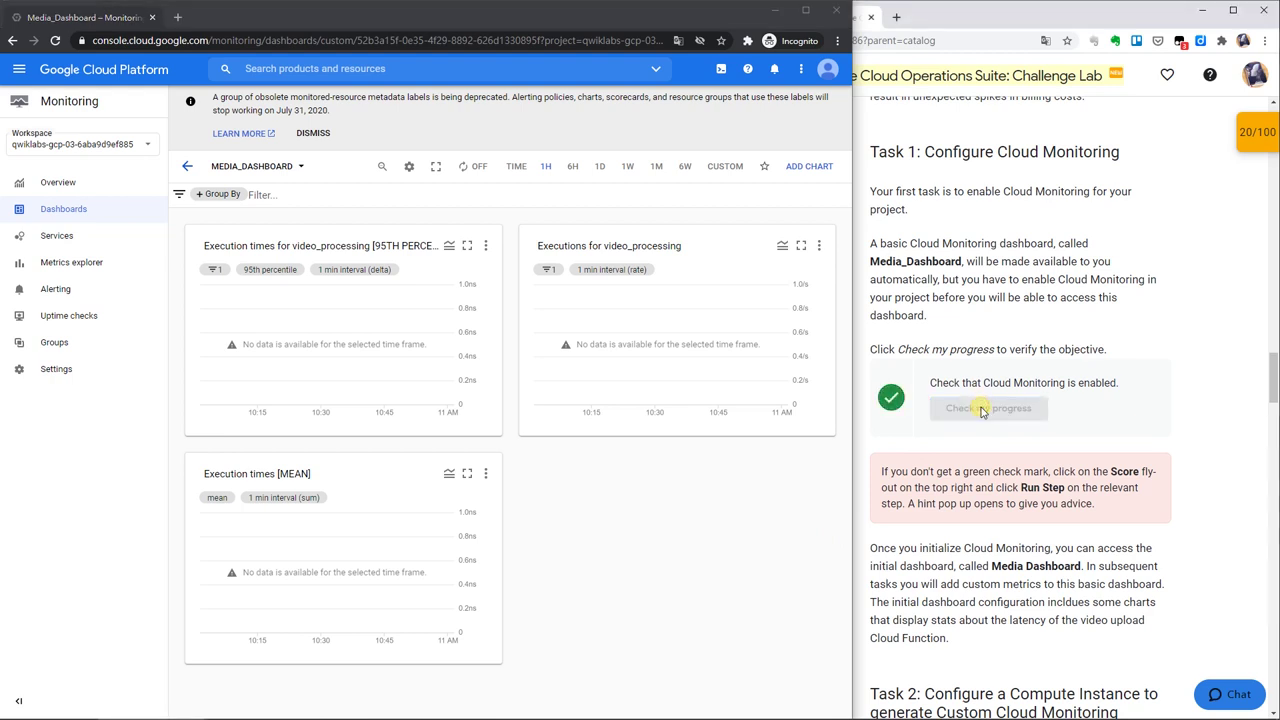
Bring up the Task 2 instructions and open Compute Engine from the console in a new tab
scroll(1190, 470, "down", 4)
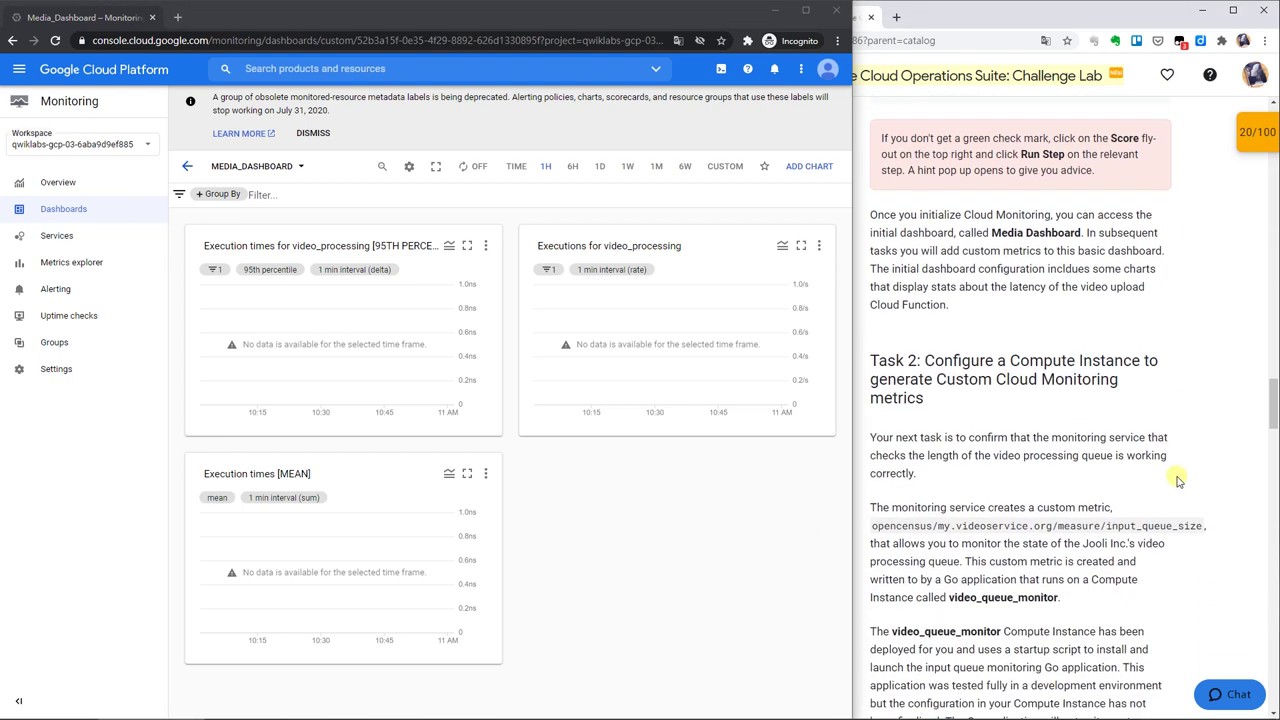
scroll(1232, 470, "down", 1)
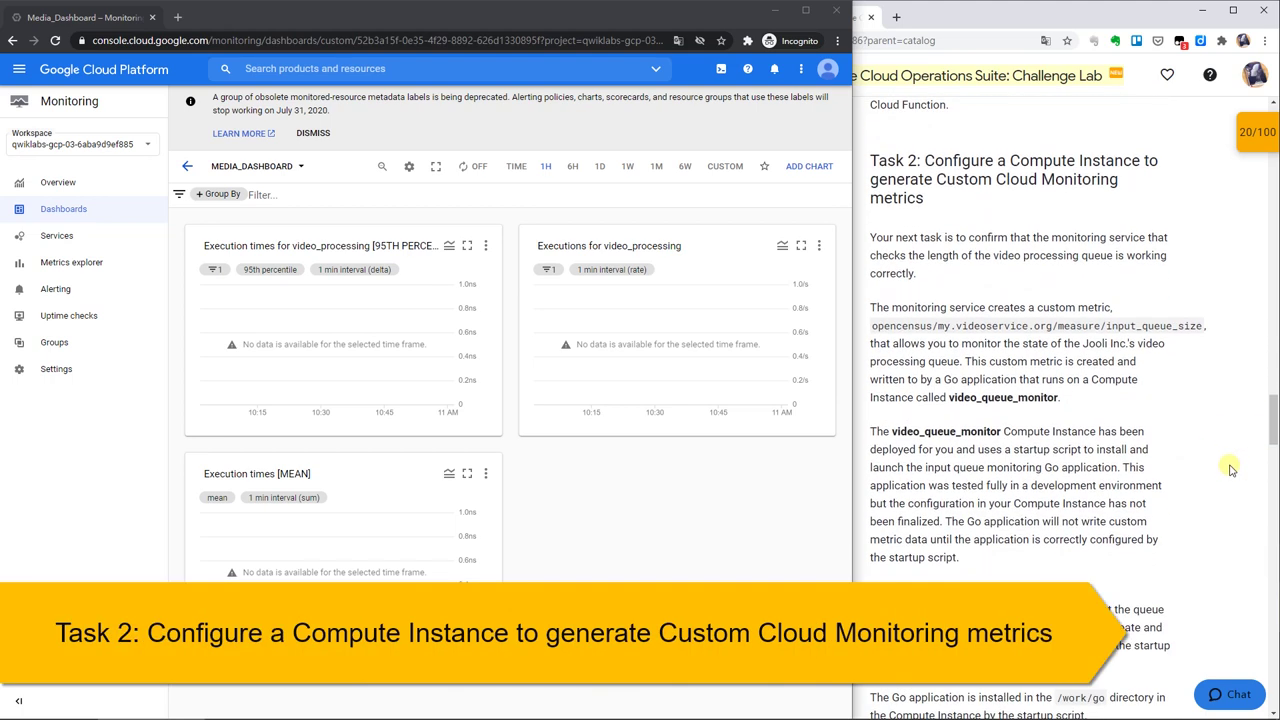
left_click(22, 72)
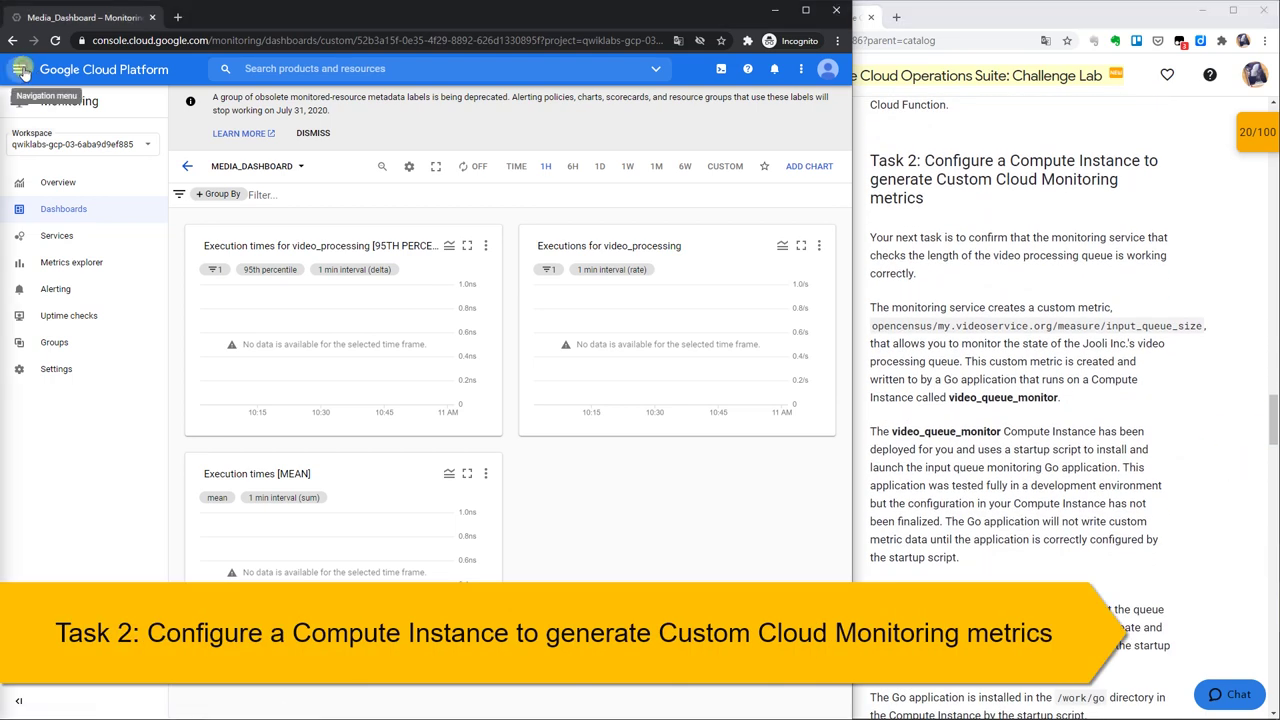
left_click(22, 70)
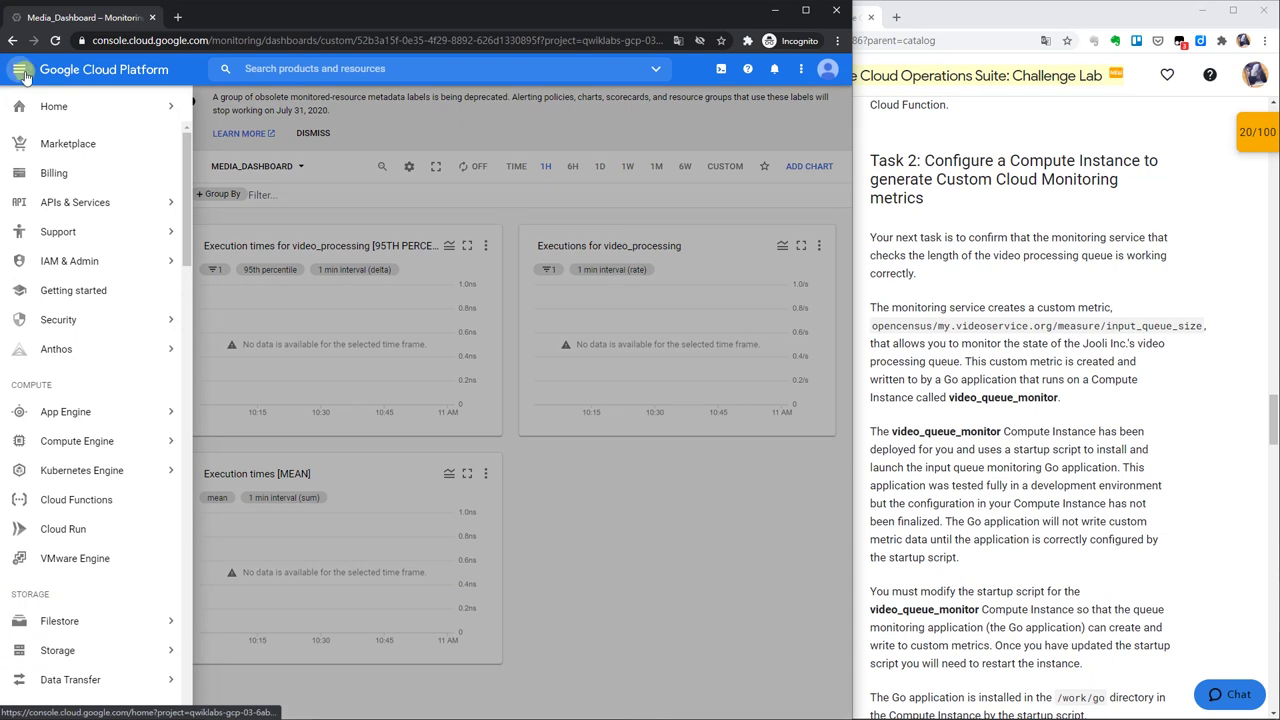
middle_click(86, 441)
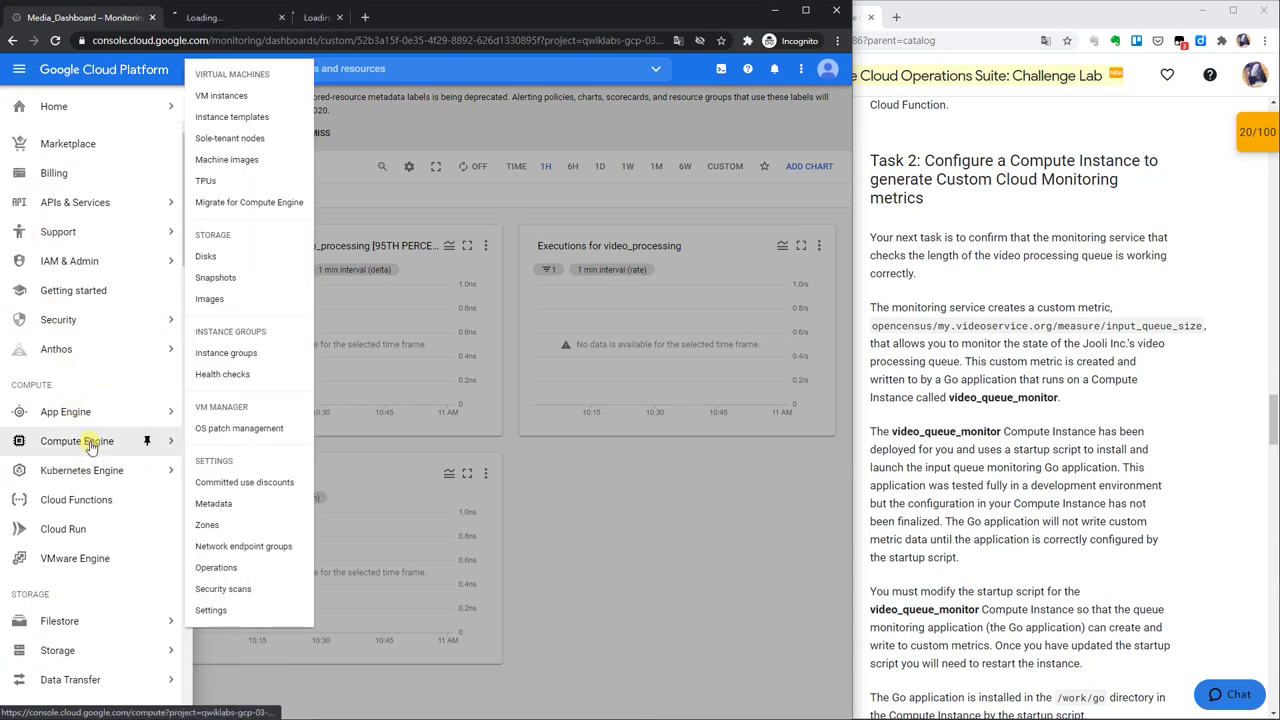
Switch to the VM instances page, close the duplicate tab and tutorial, and stop the video-queue-monitor instance
left_click(250, 20)
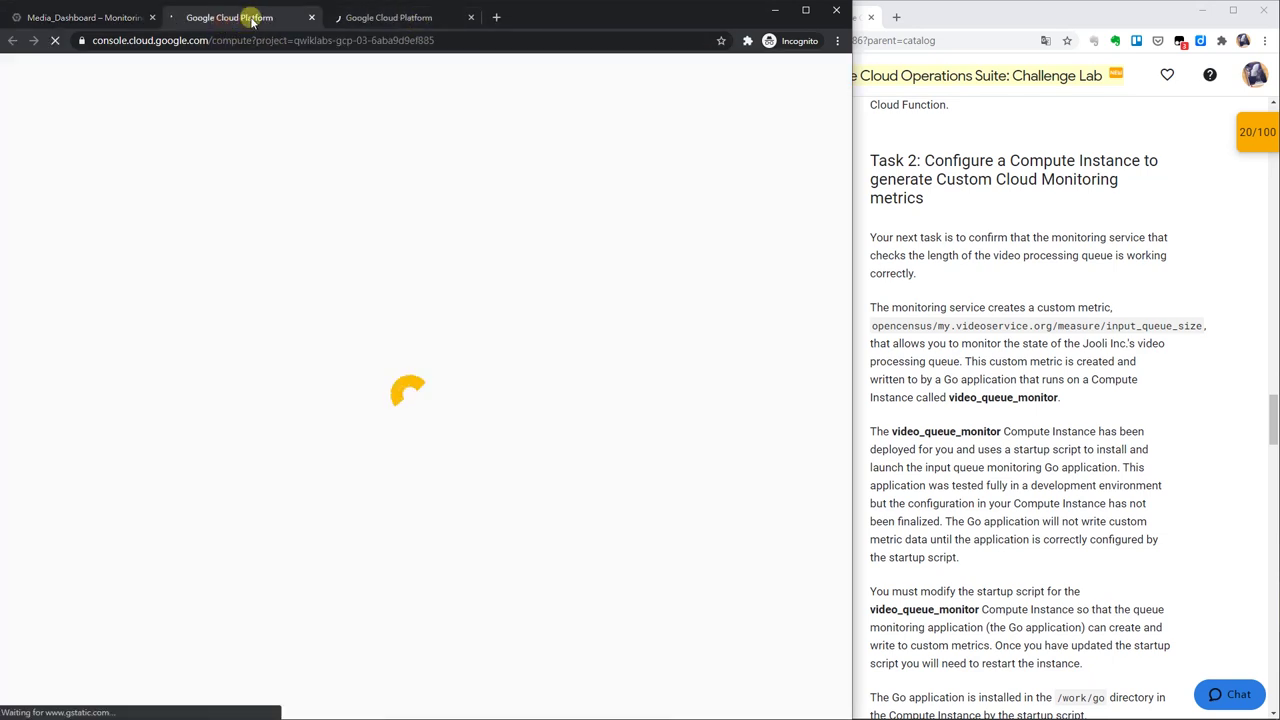
left_click(311, 19)
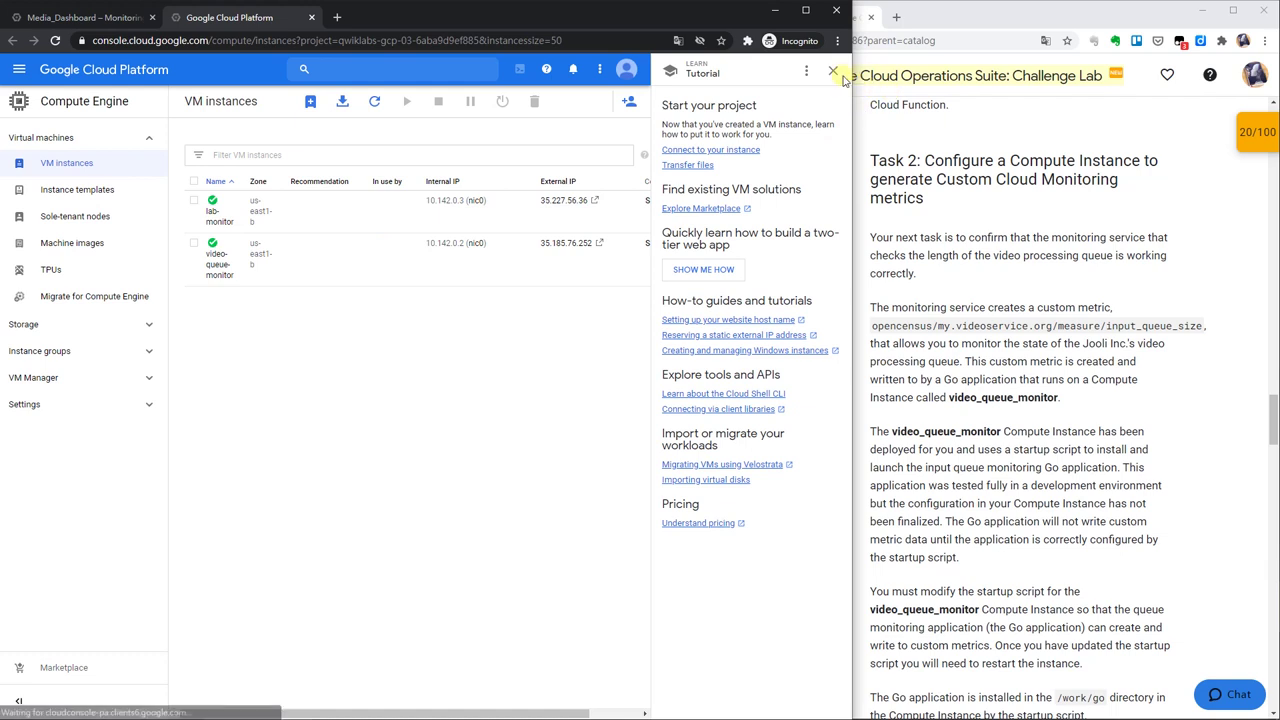
left_click(833, 73)
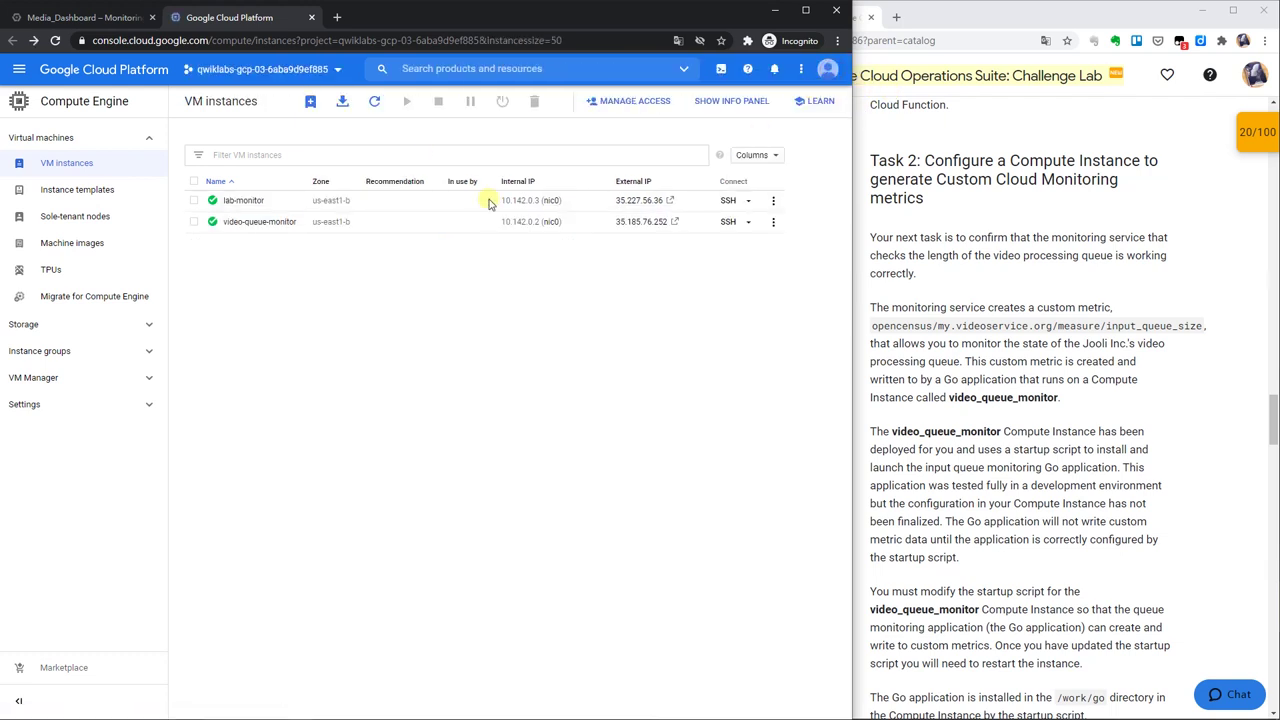
left_click(773, 221)
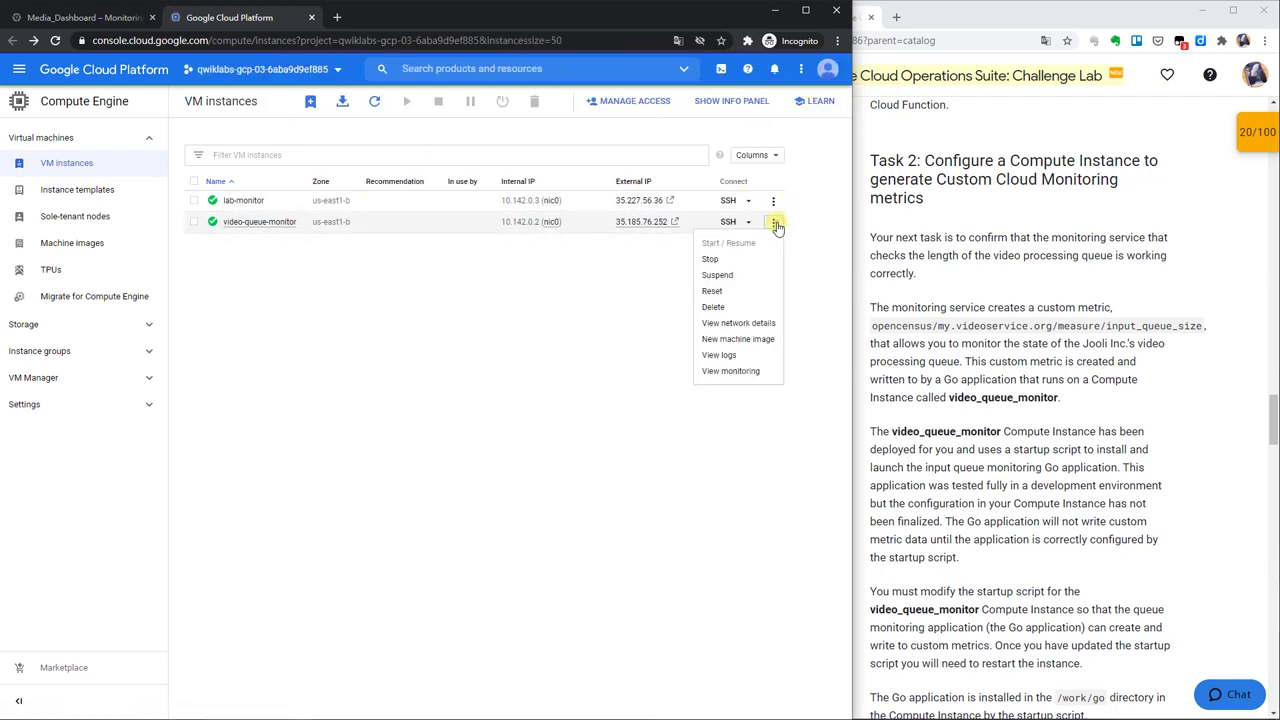
left_click(762, 259)
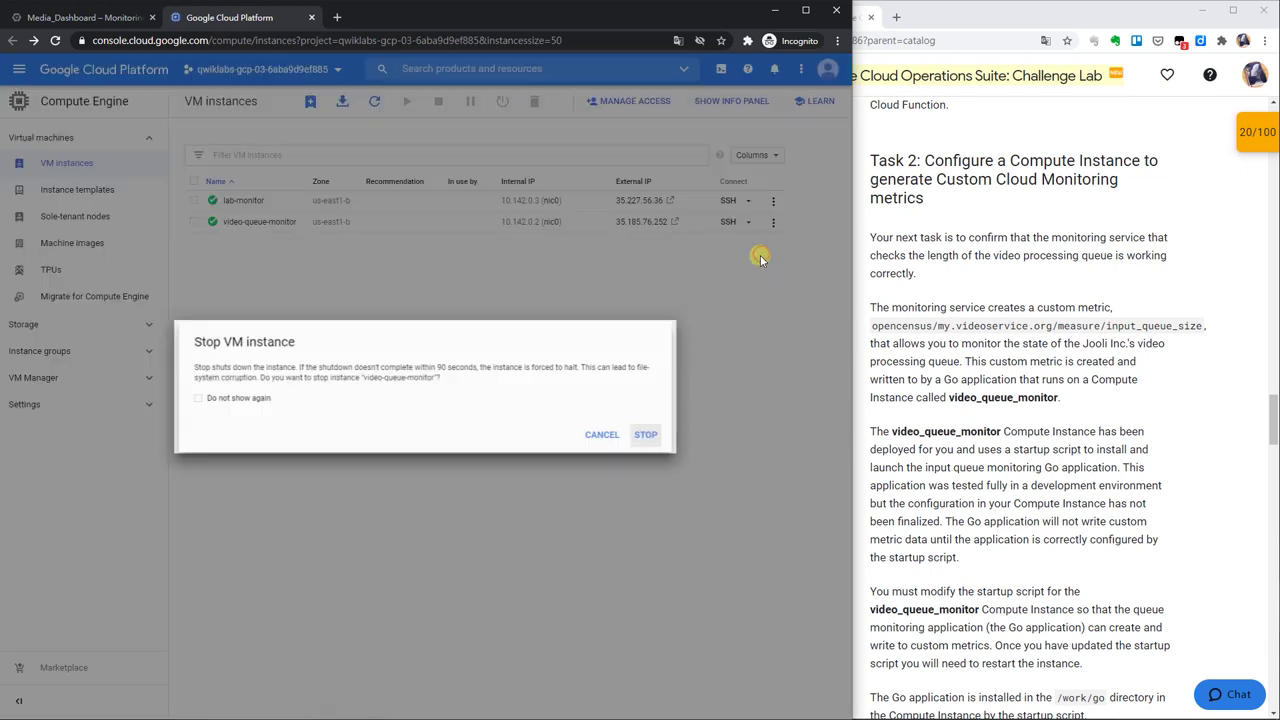
left_click(653, 438)
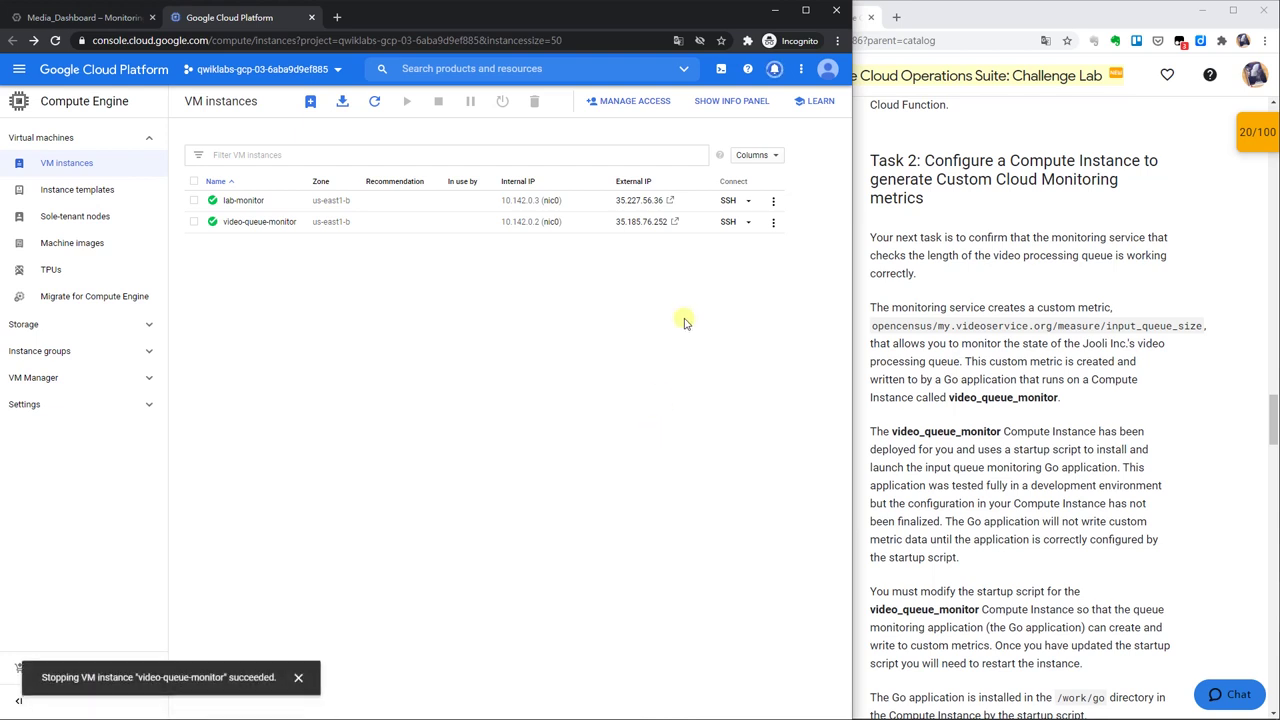
Open the stopped video-queue-monitor instance for editing and enlarge its startup-script metadata value to show the whole script
left_click(265, 227)
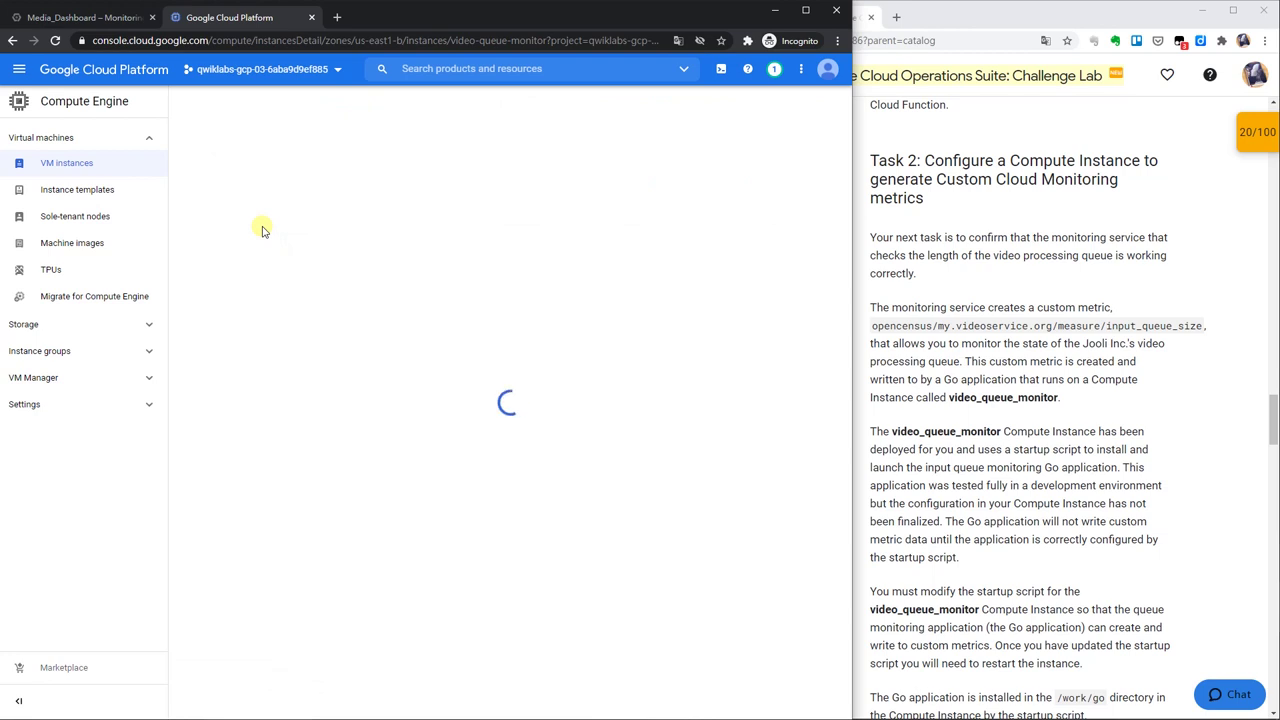
left_click(378, 101)
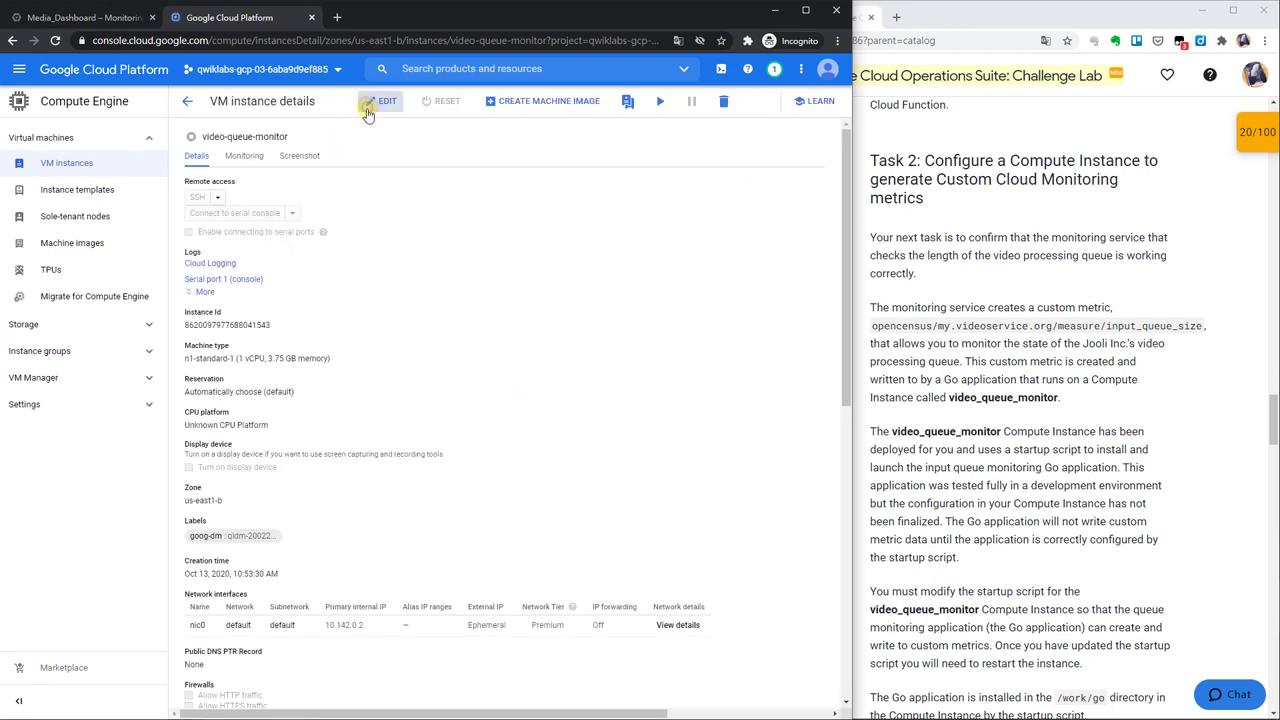
scroll(548, 308, "down", 4)
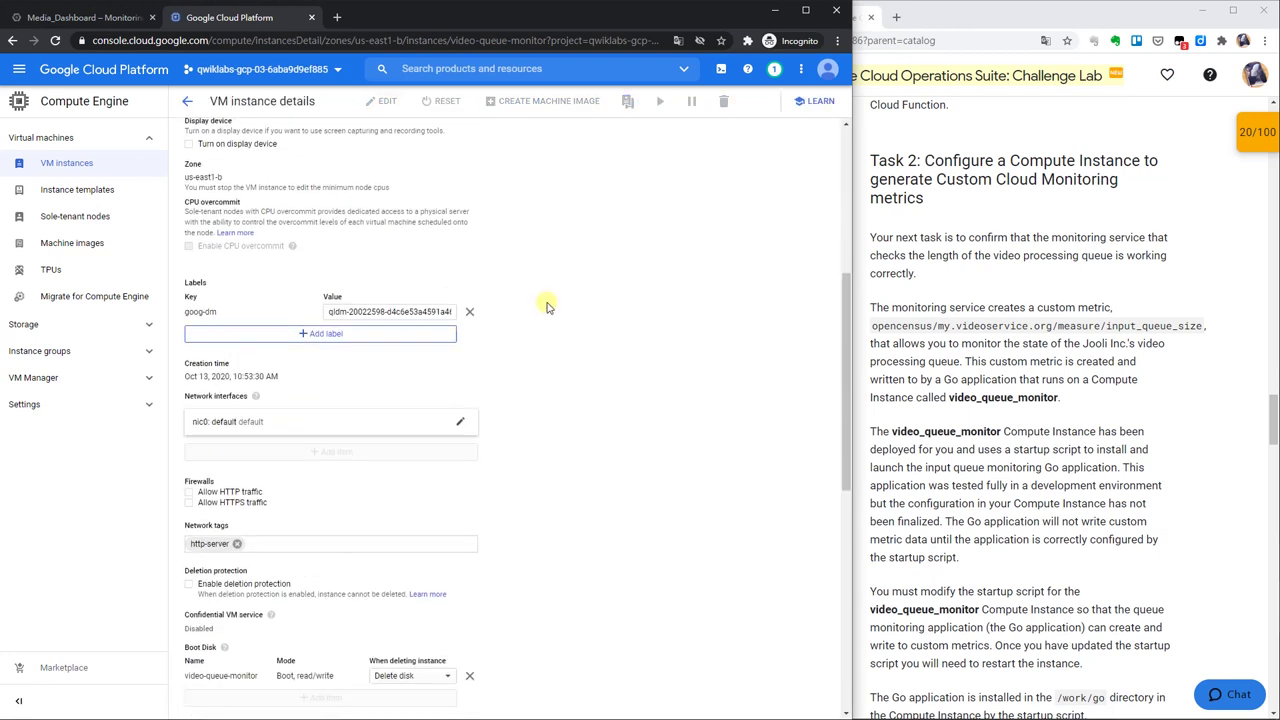
scroll(548, 308, "down", 3)
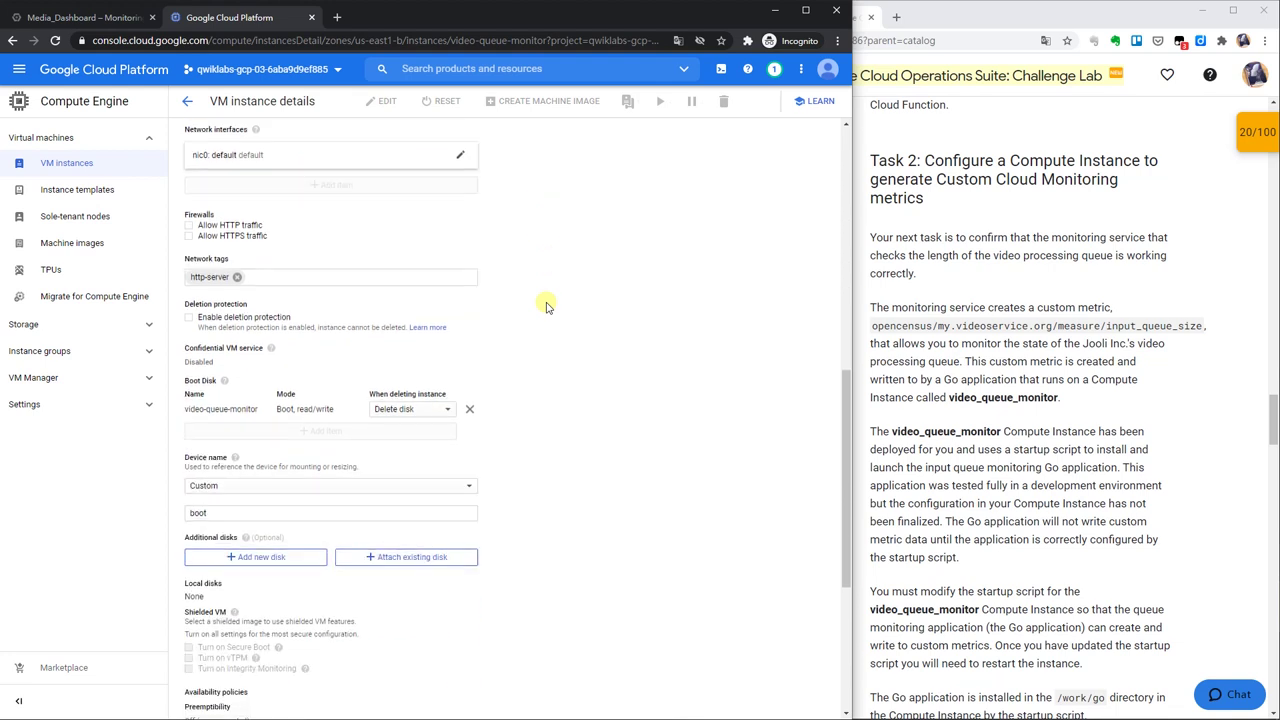
scroll(548, 308, "down", 3)
scroll(548, 308, "down", 1)
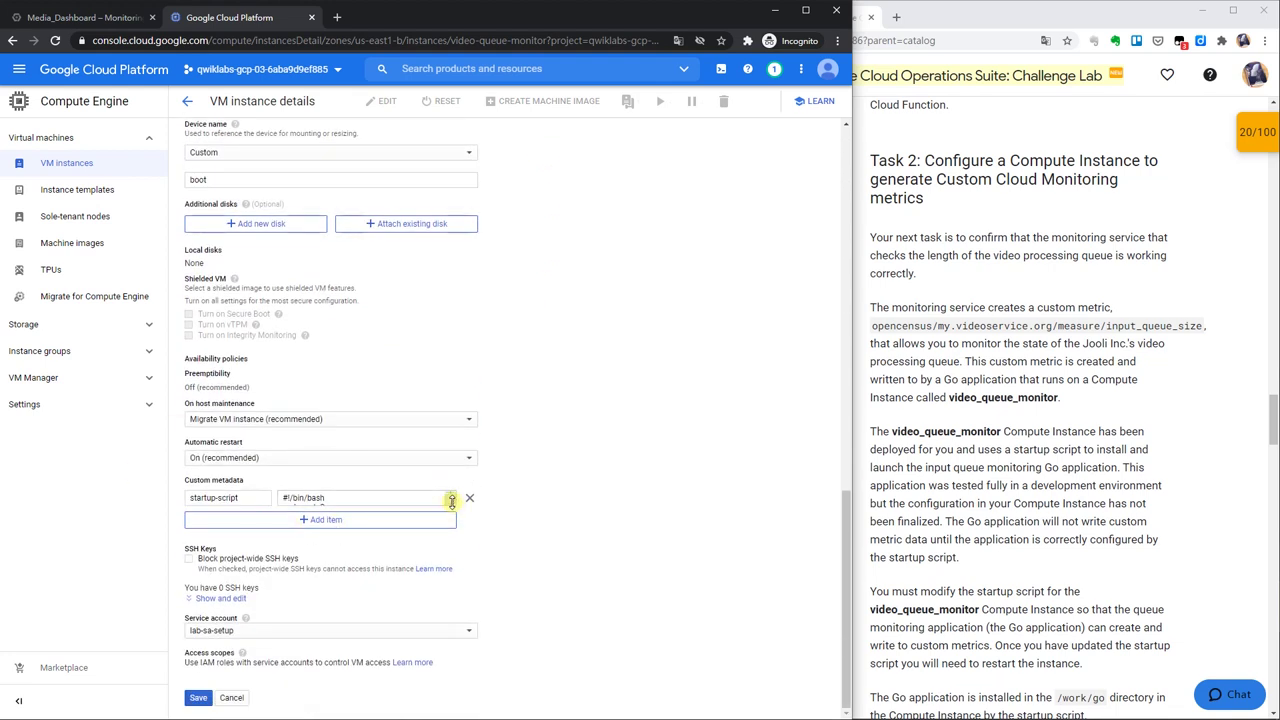
left_click_drag(451, 501, 507, 715)
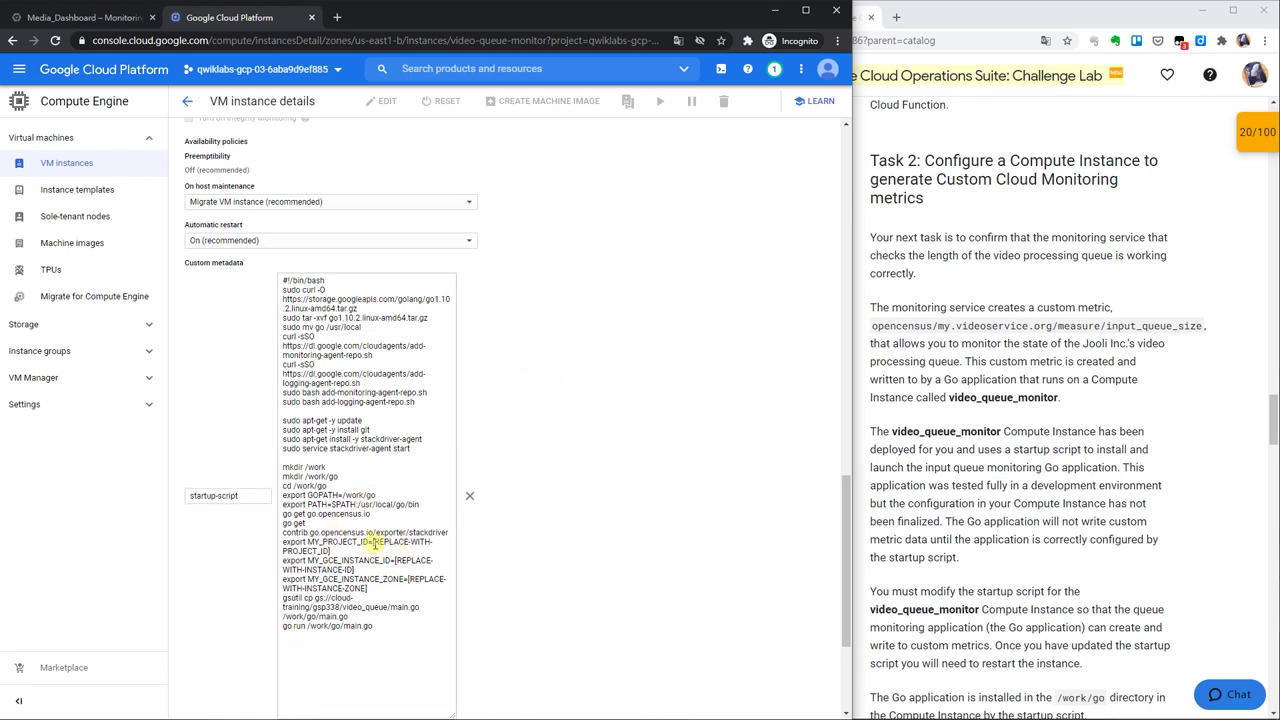
Replace the MY_PROJECT_ID placeholder in the startup script with the project ID qwiklabs-gcp-03-6aba9d9ef885, copied from the project selector
left_click_drag(372, 542, 372, 552)
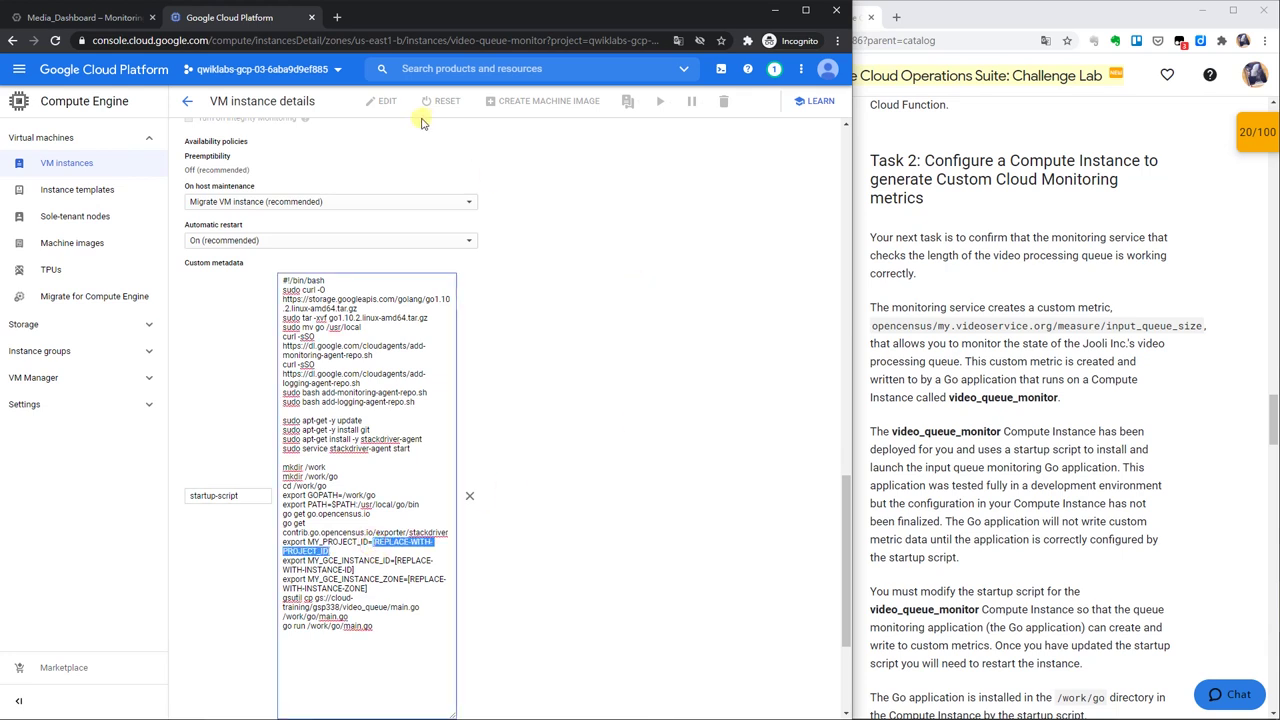
left_click(326, 74)
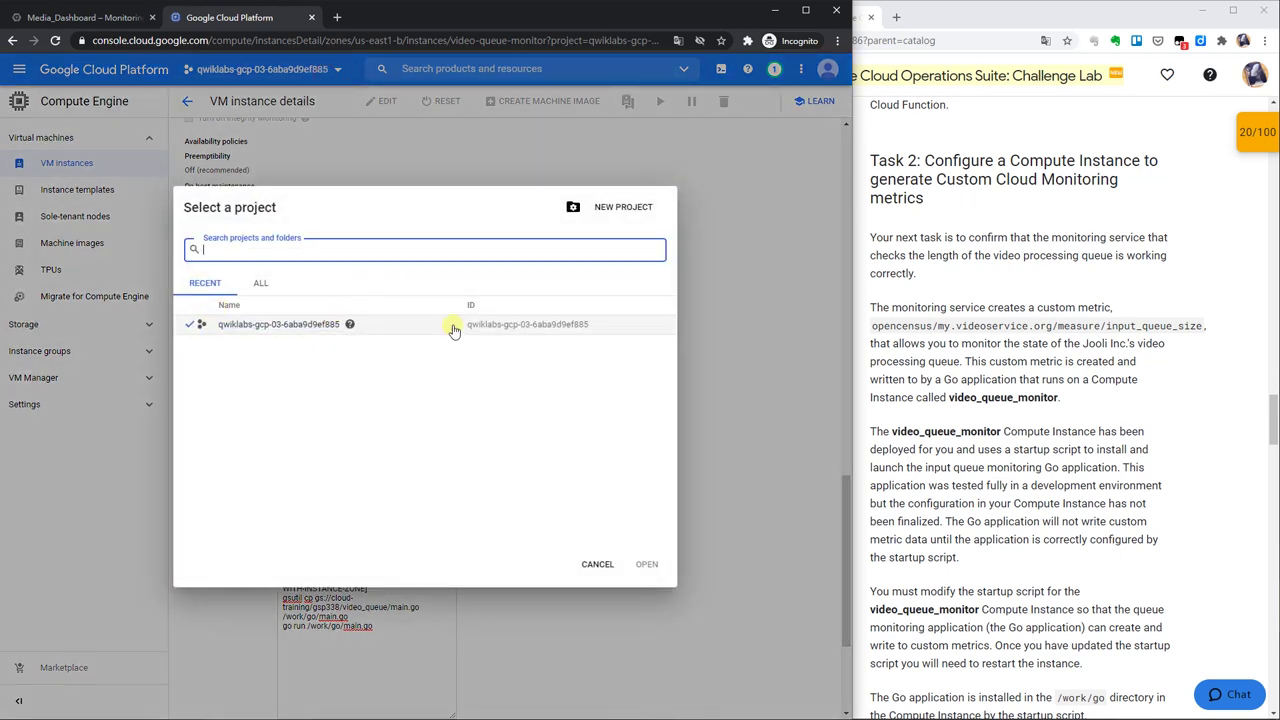
left_click_drag(462, 326, 613, 341)
key("ctrl+c")
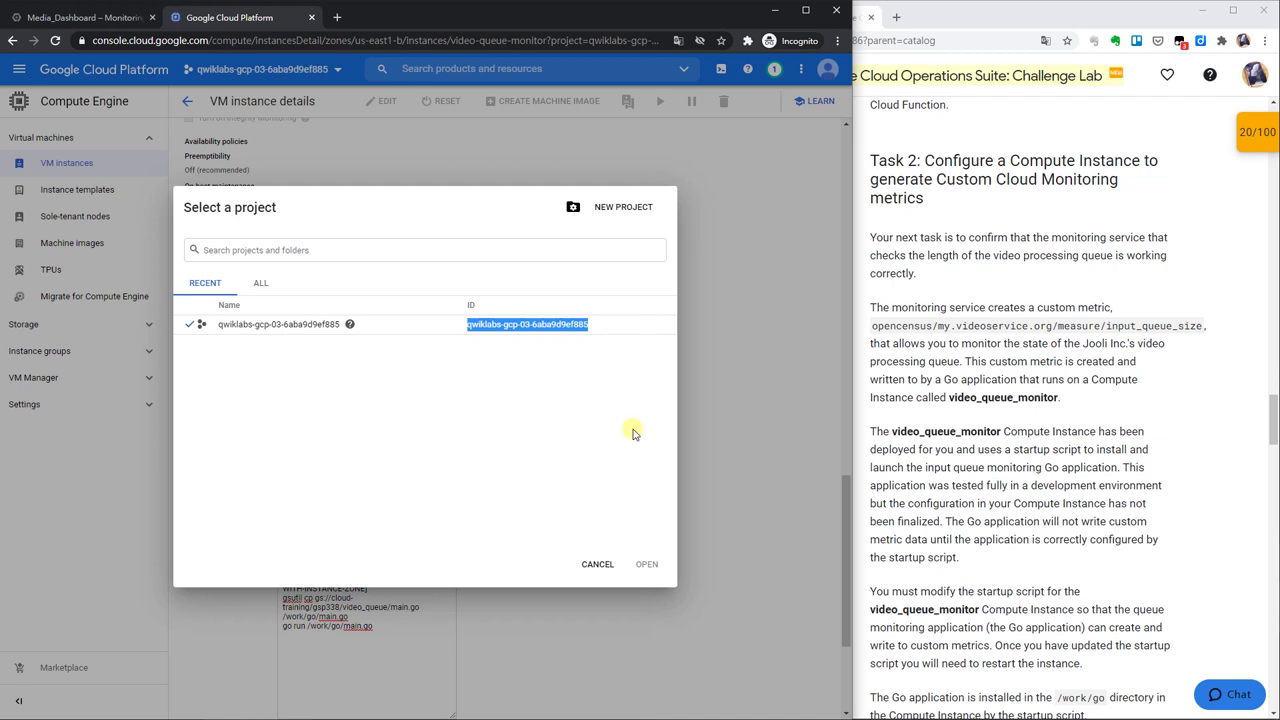
left_click(597, 566)
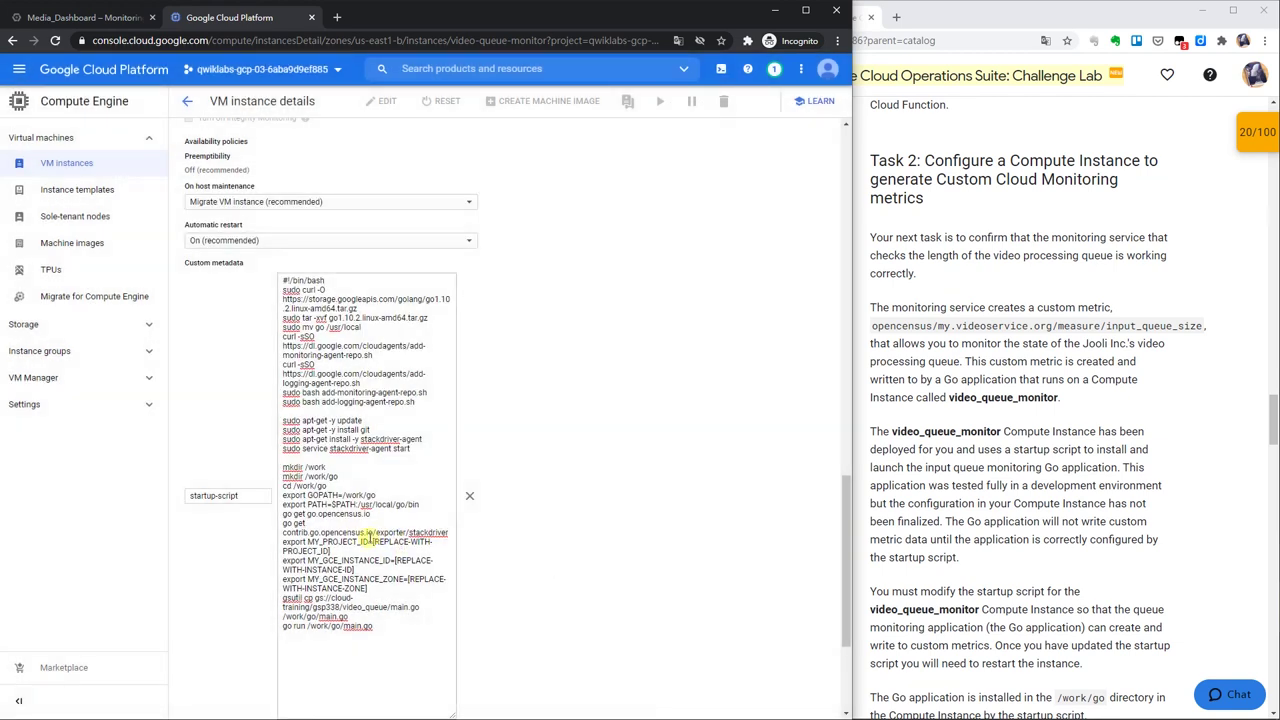
left_click_drag(372, 541, 331, 551)
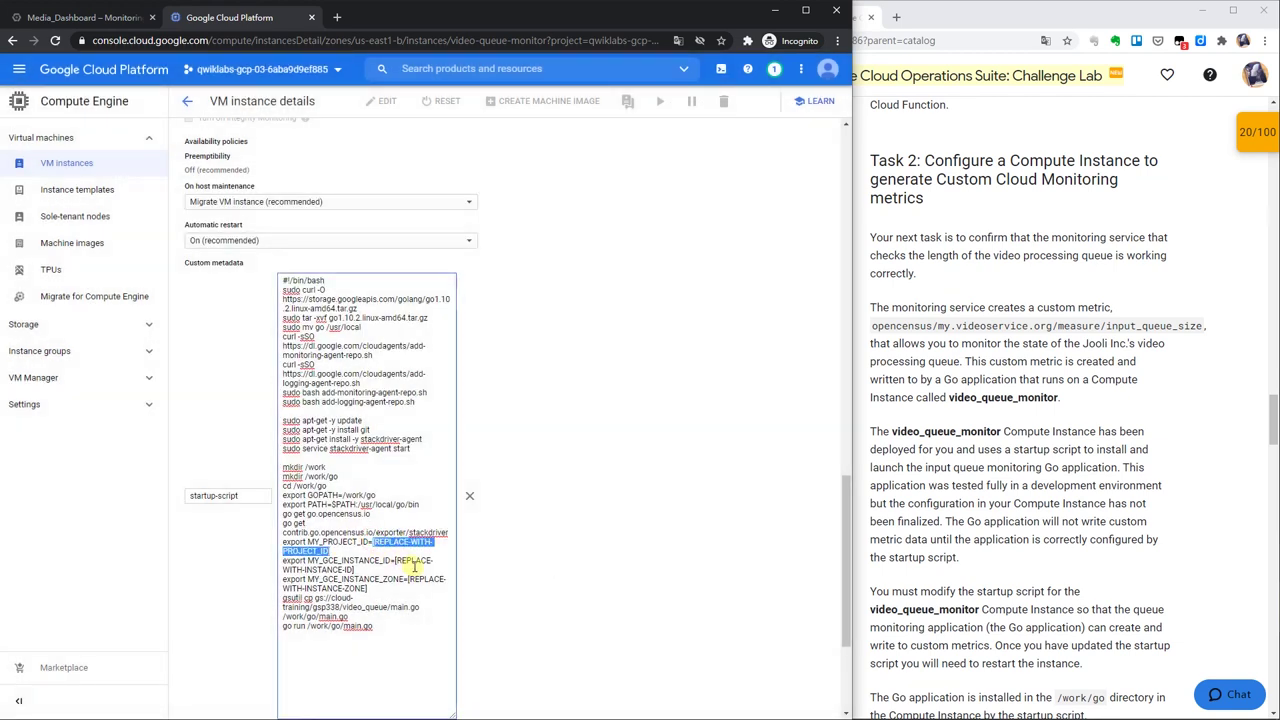
key("ctrl+v")
key("BackSpace")
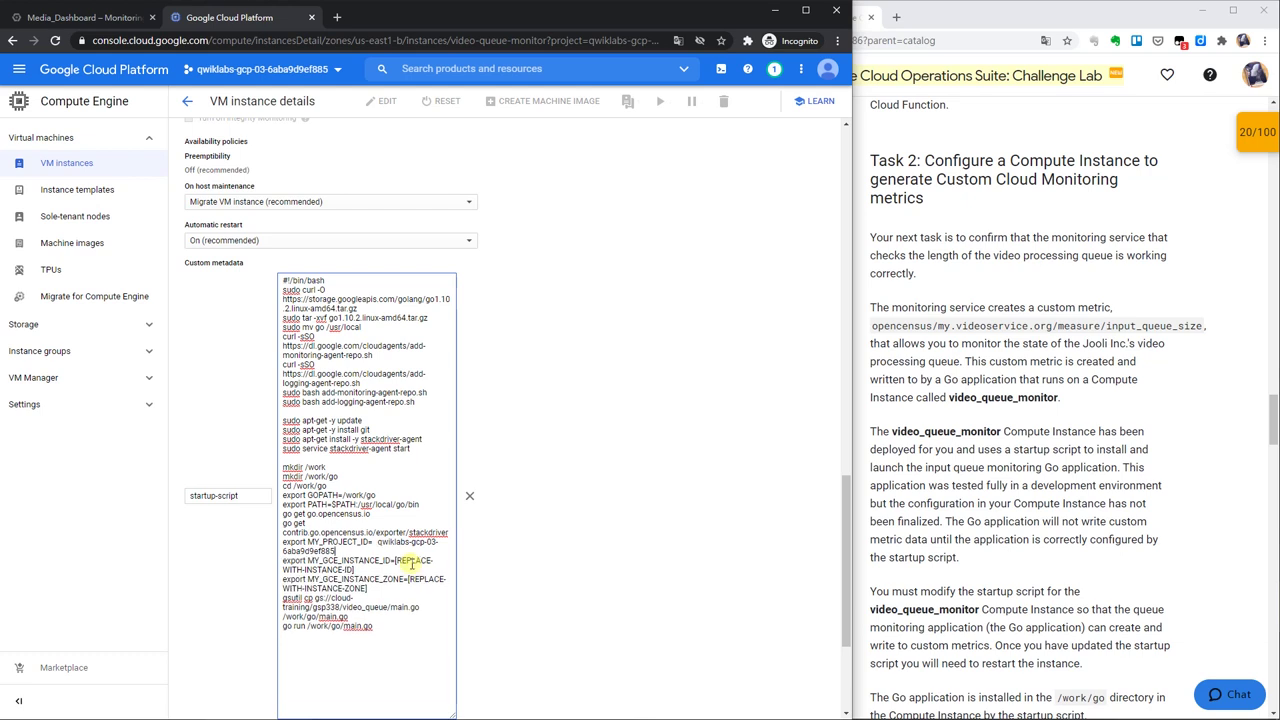
scroll(573, 328, "up", 10)
scroll(573, 328, "up", 5)
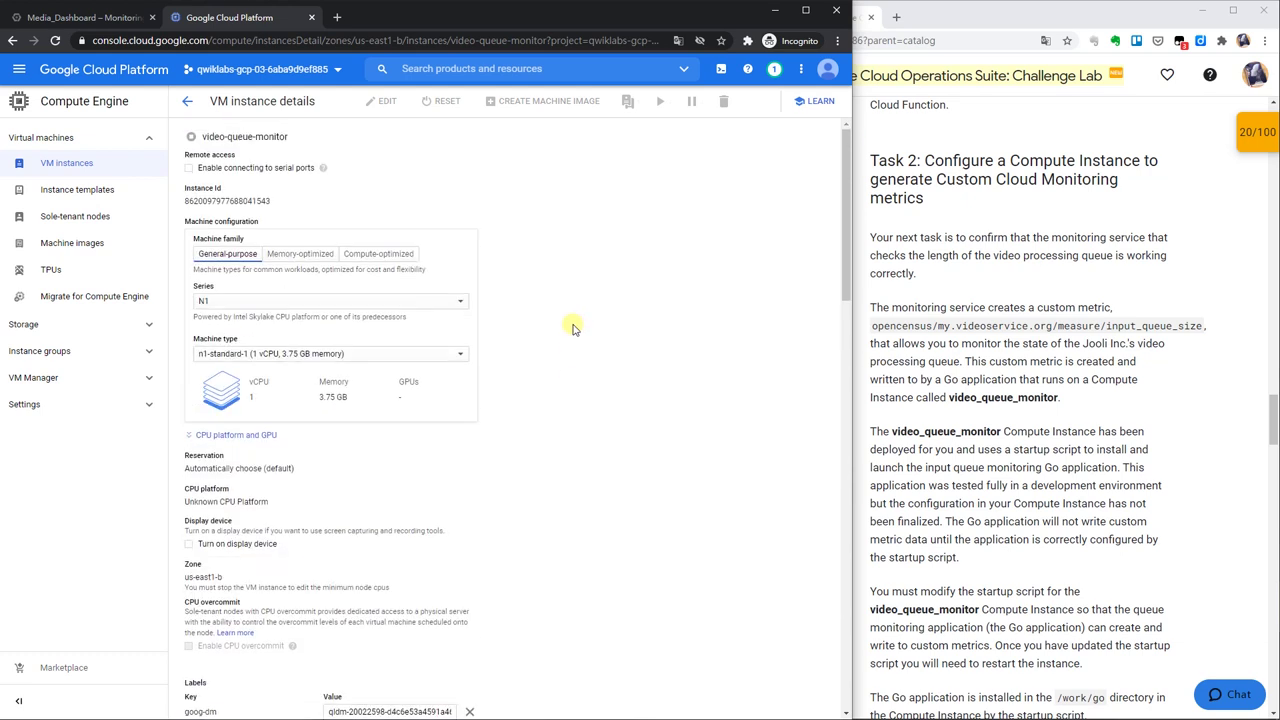
double_click(237, 200)
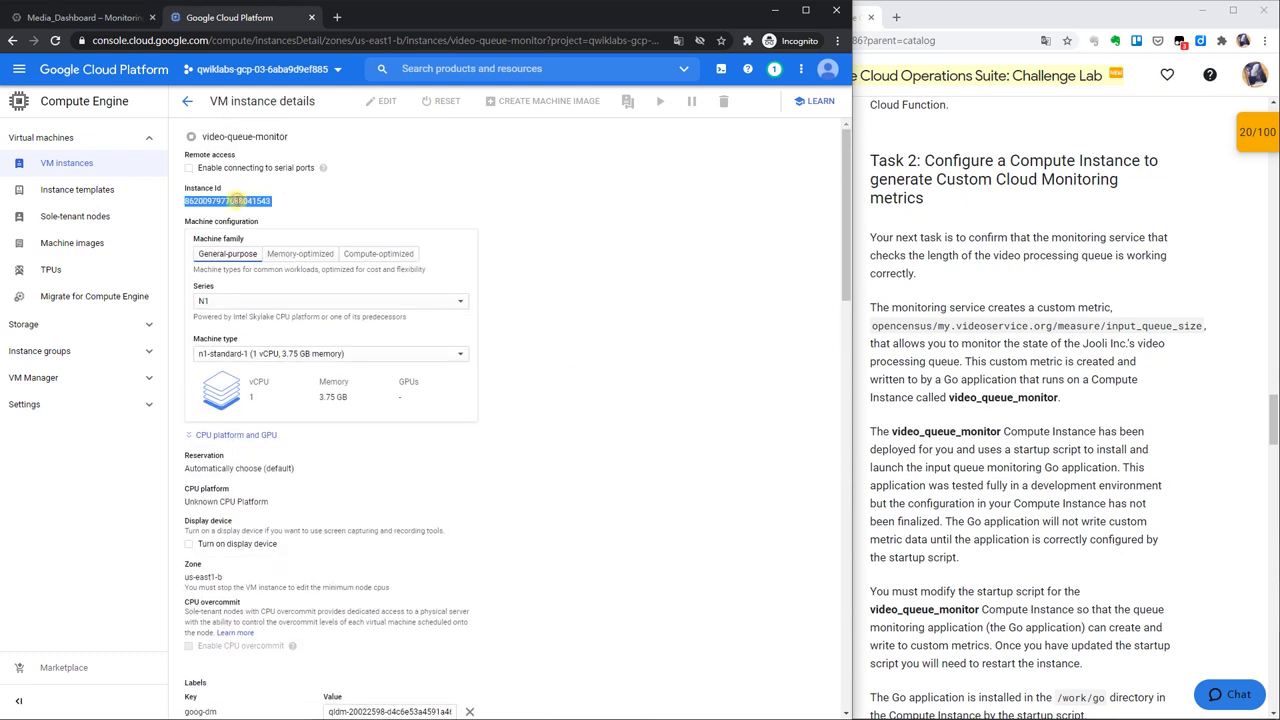
scroll(545, 294, "down", 15)
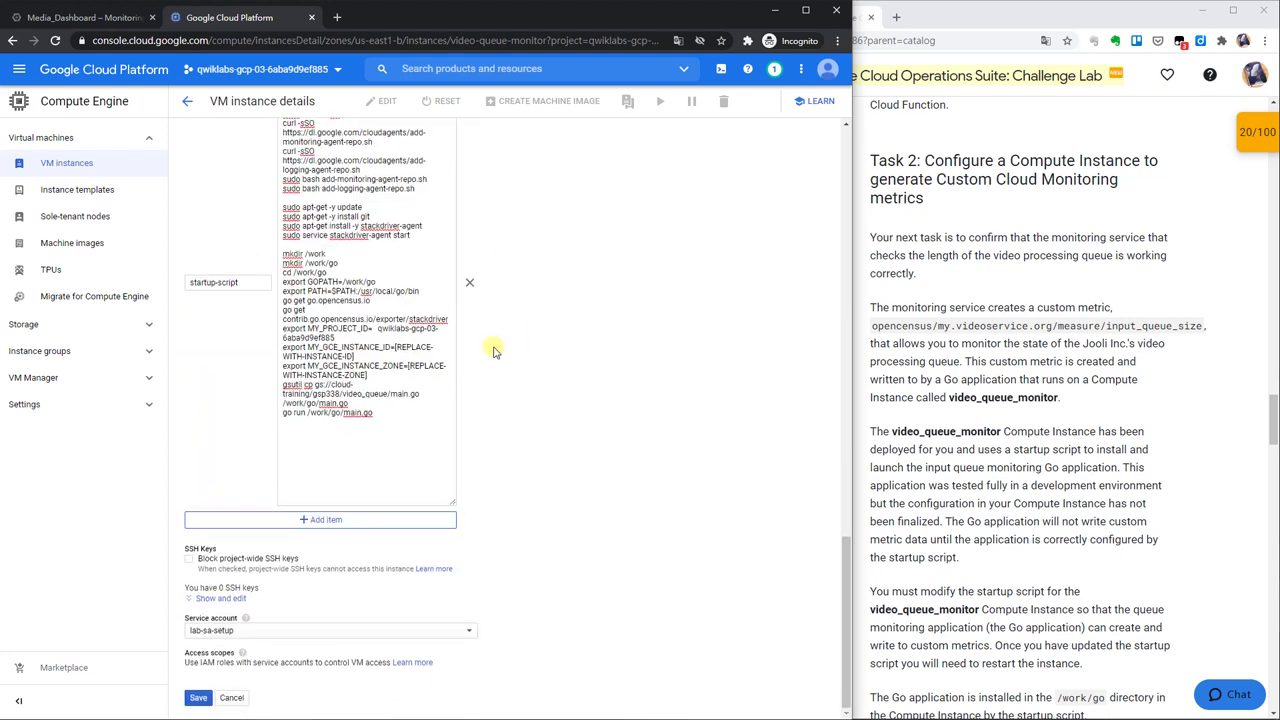
triple_click(391, 347)
left_click(397, 347)
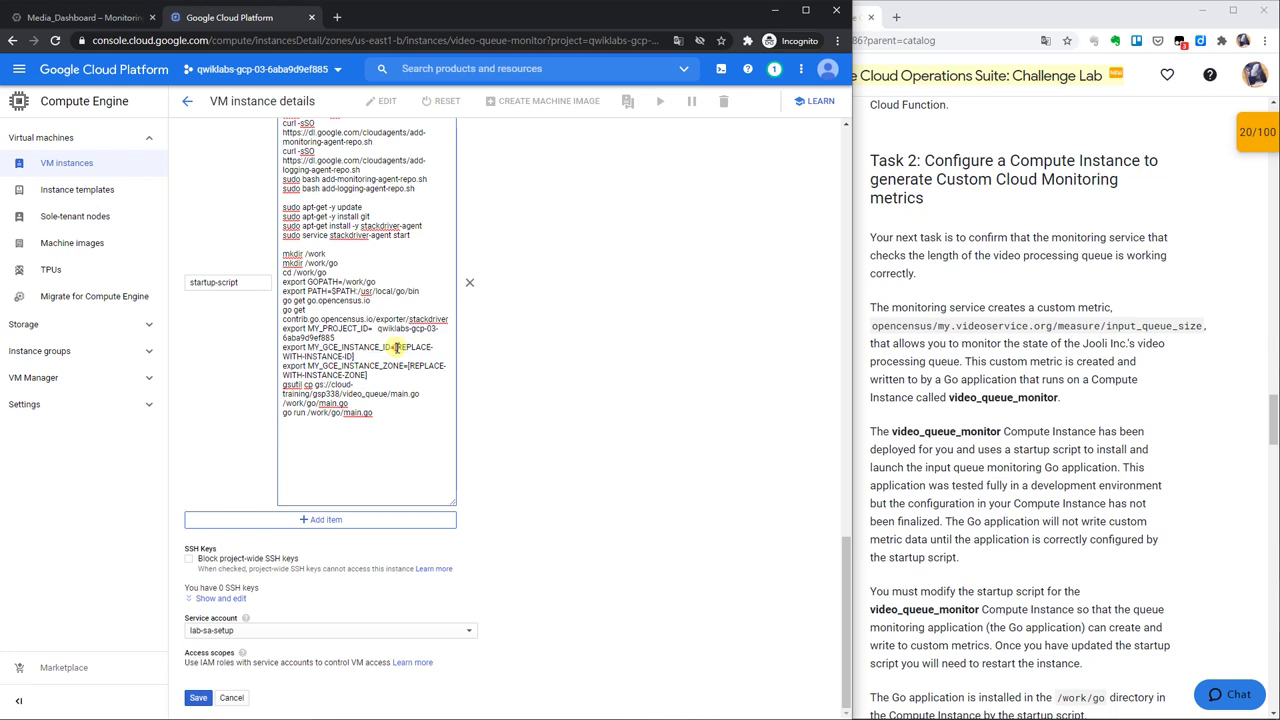
key("shift+End")
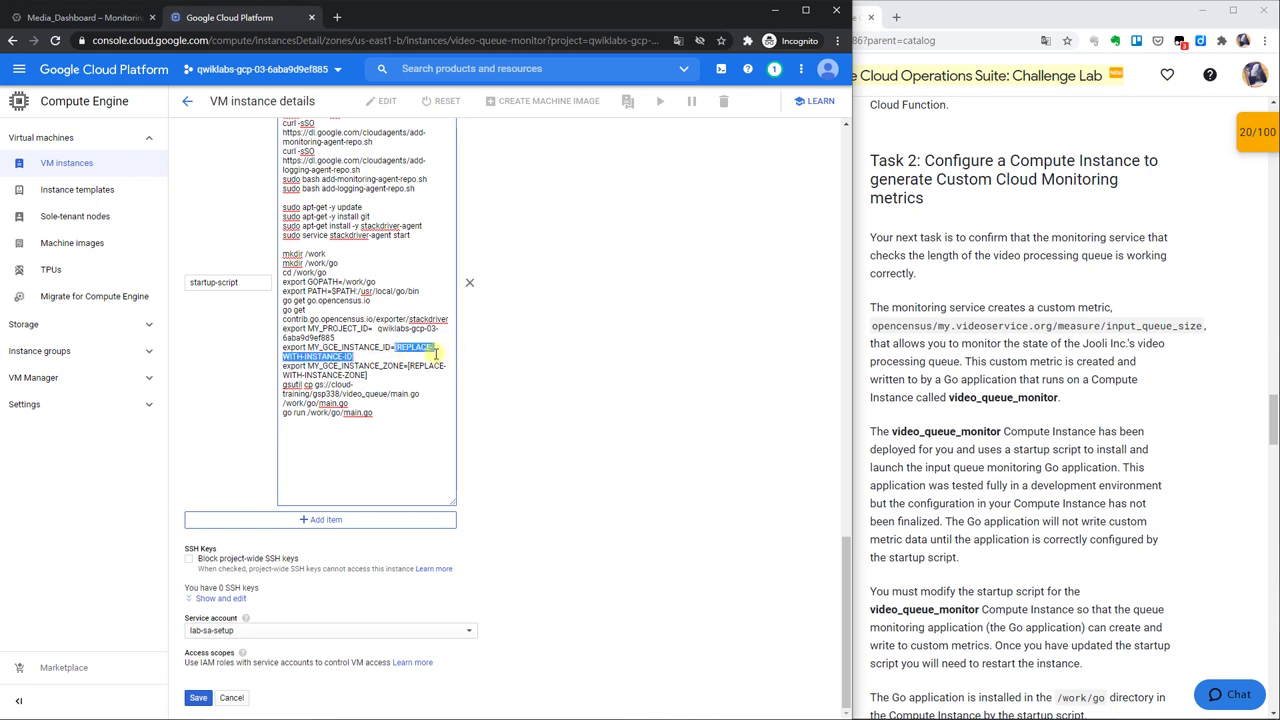
key("ctrl+v")
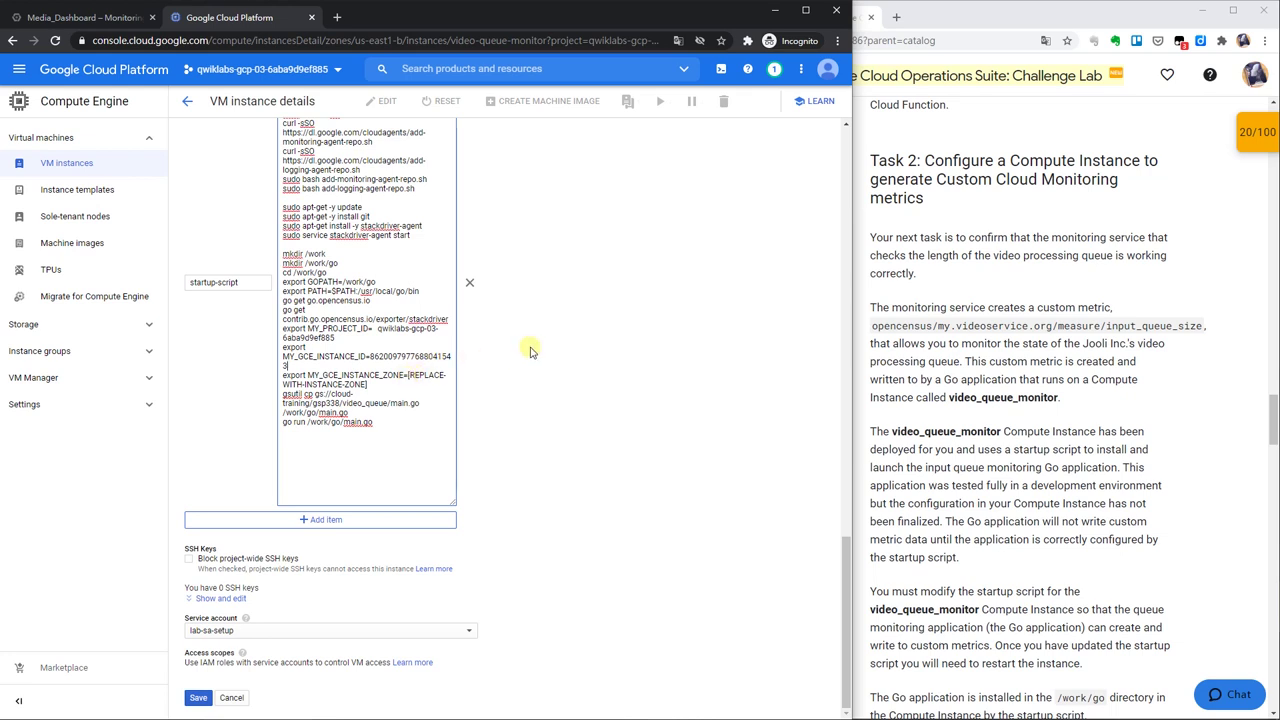
Copy the instance's zone and replace the MY_GCE_INSTANCE_ZONE placeholder in the startup script with us-east1-b
scroll(530, 352, "up", 15)
scroll(530, 352, "up", 4)
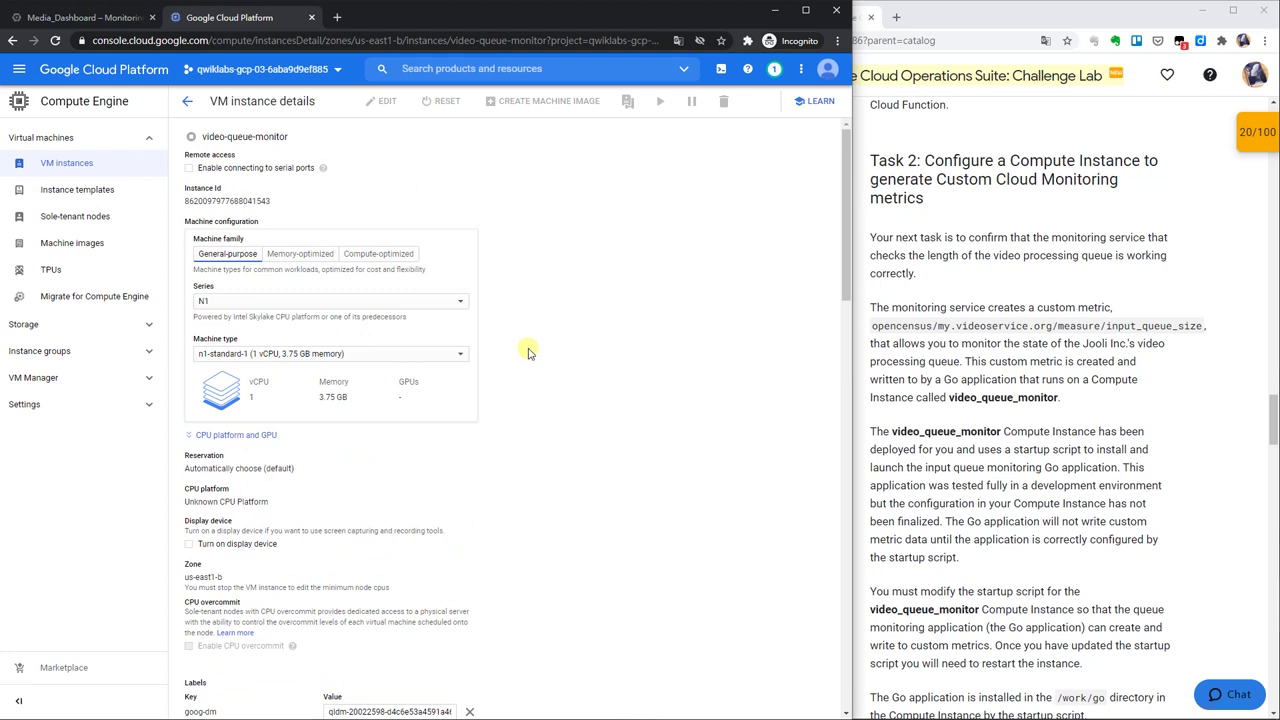
double_click(204, 577)
left_click_drag(185, 577, 283, 580)
key("ctrl+c")
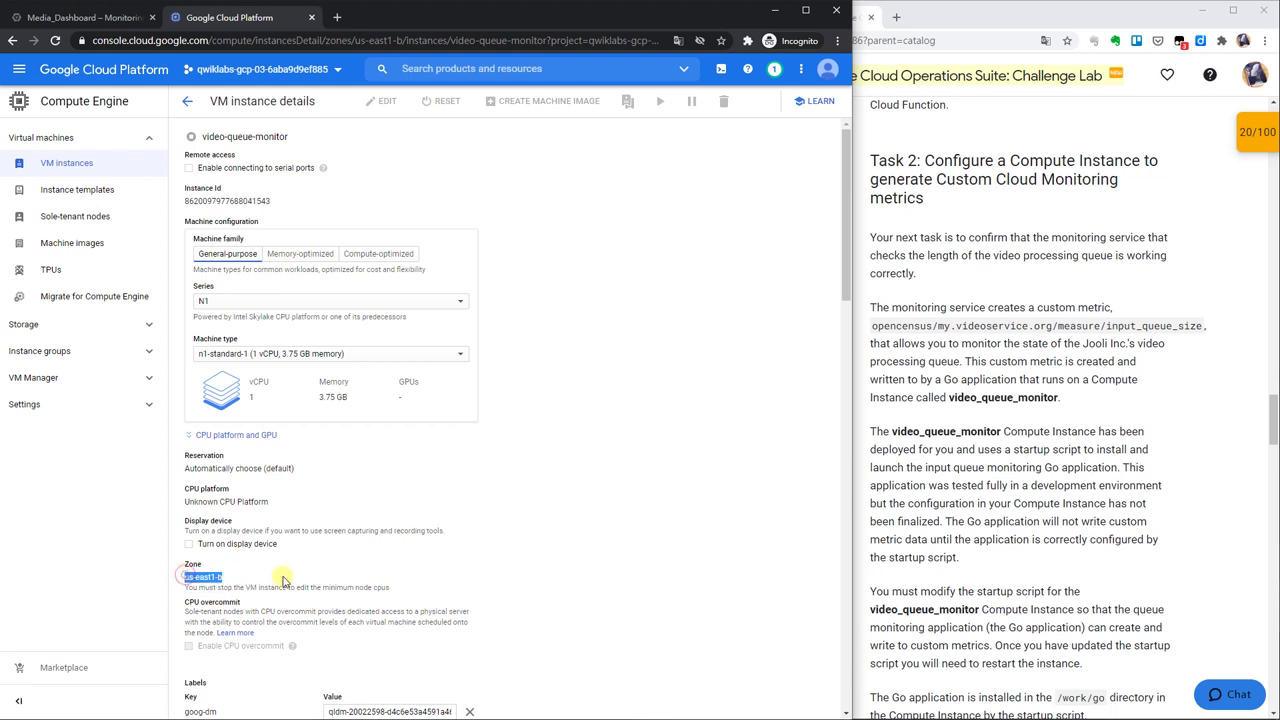
scroll(594, 551, "down", 10)
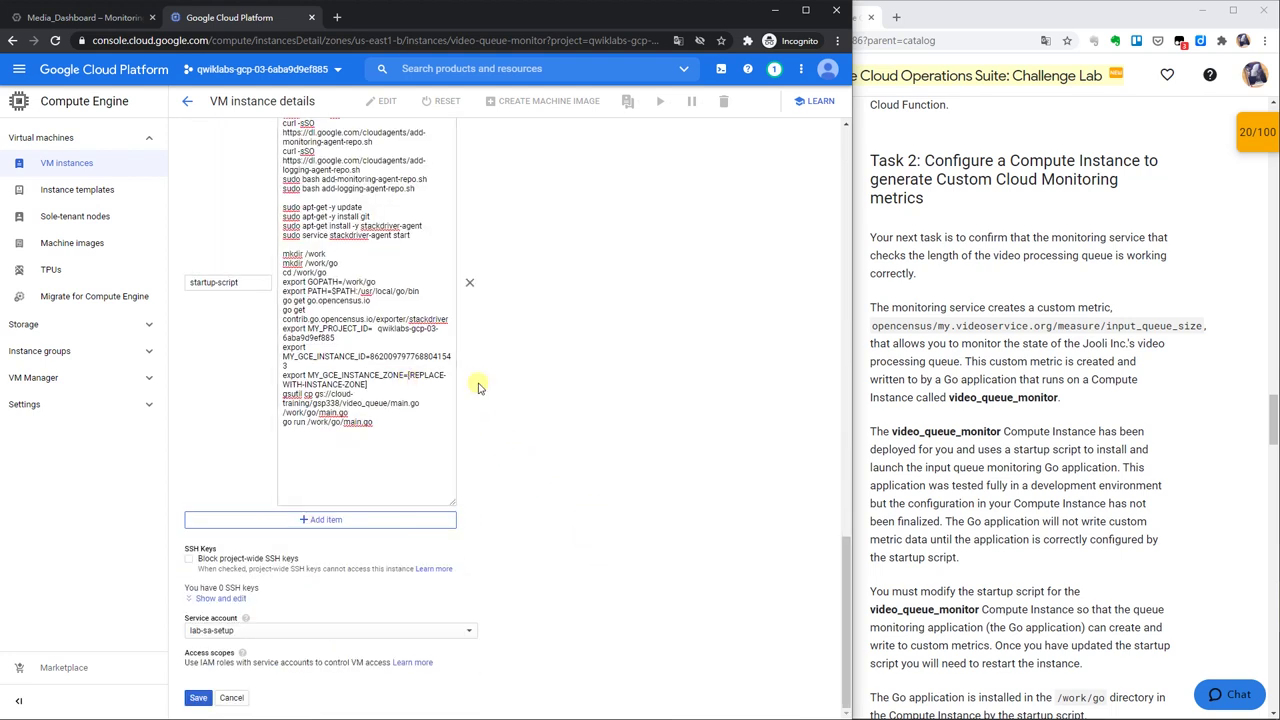
left_click_drag(409, 376, 286, 367)
key("Right")
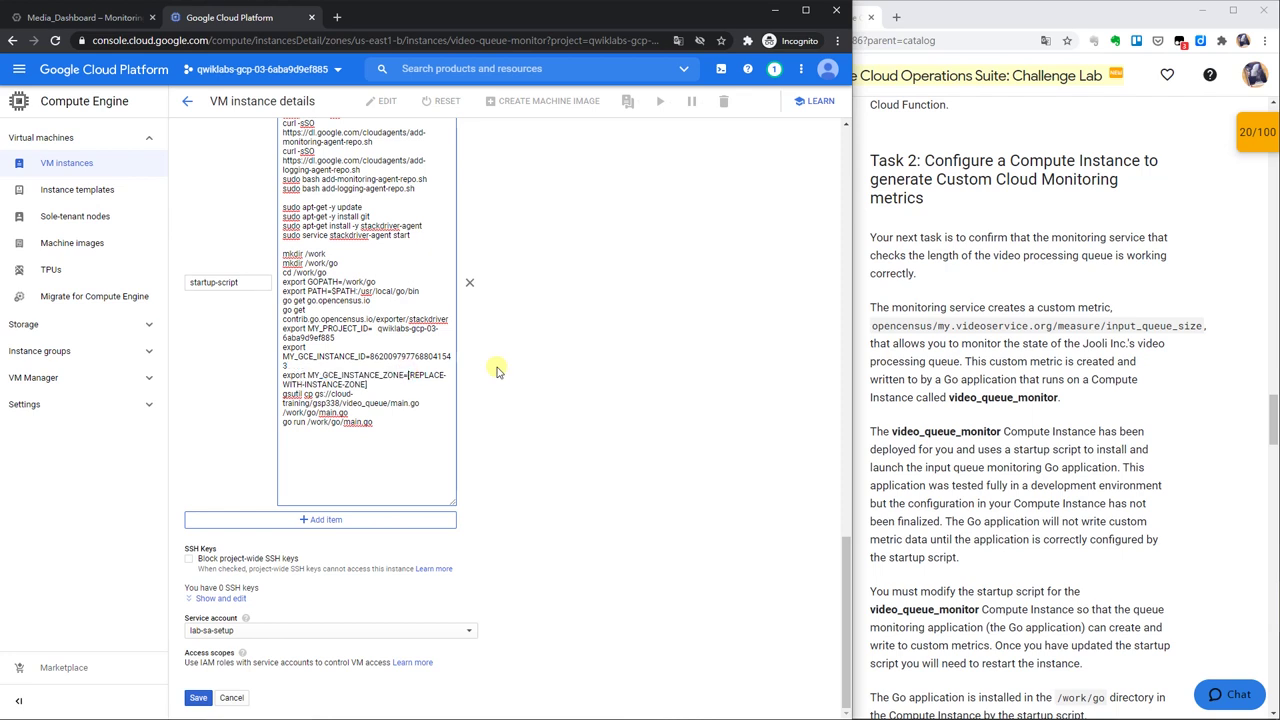
key("shift+End")
key("ctrl+v")
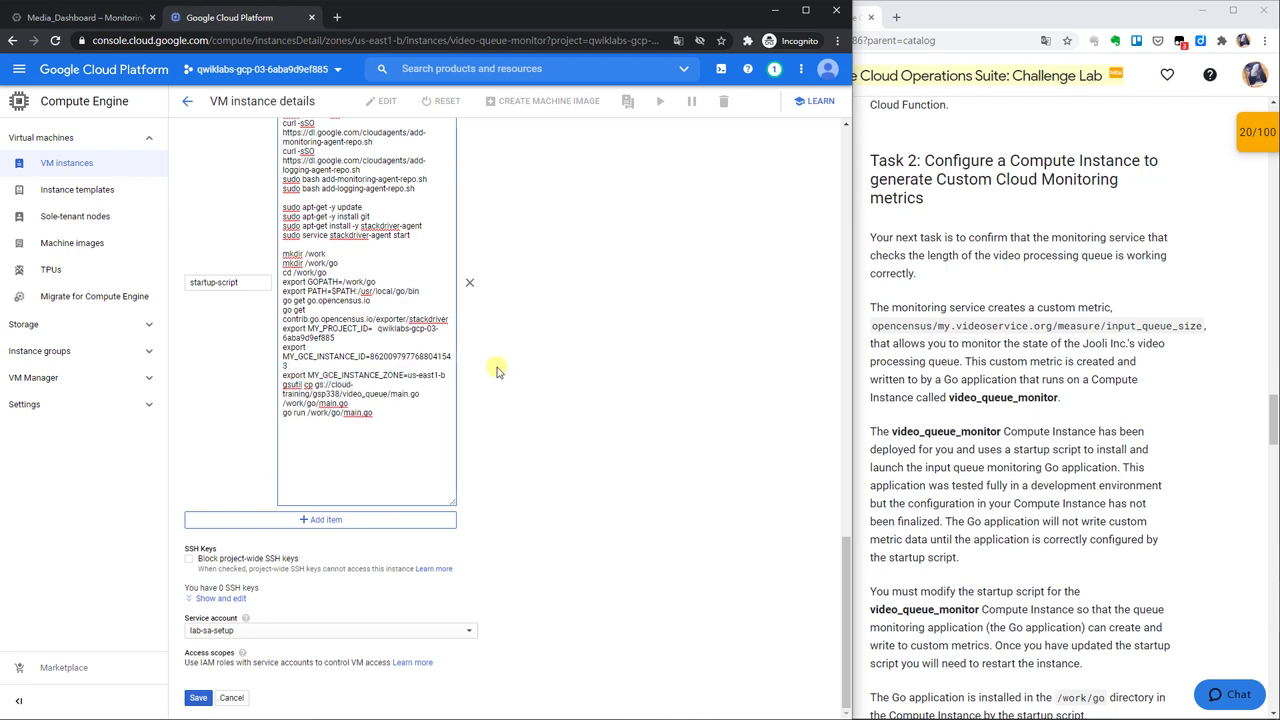
Save the edited video-queue-monitor configuration and start the instance
left_click(199, 697)
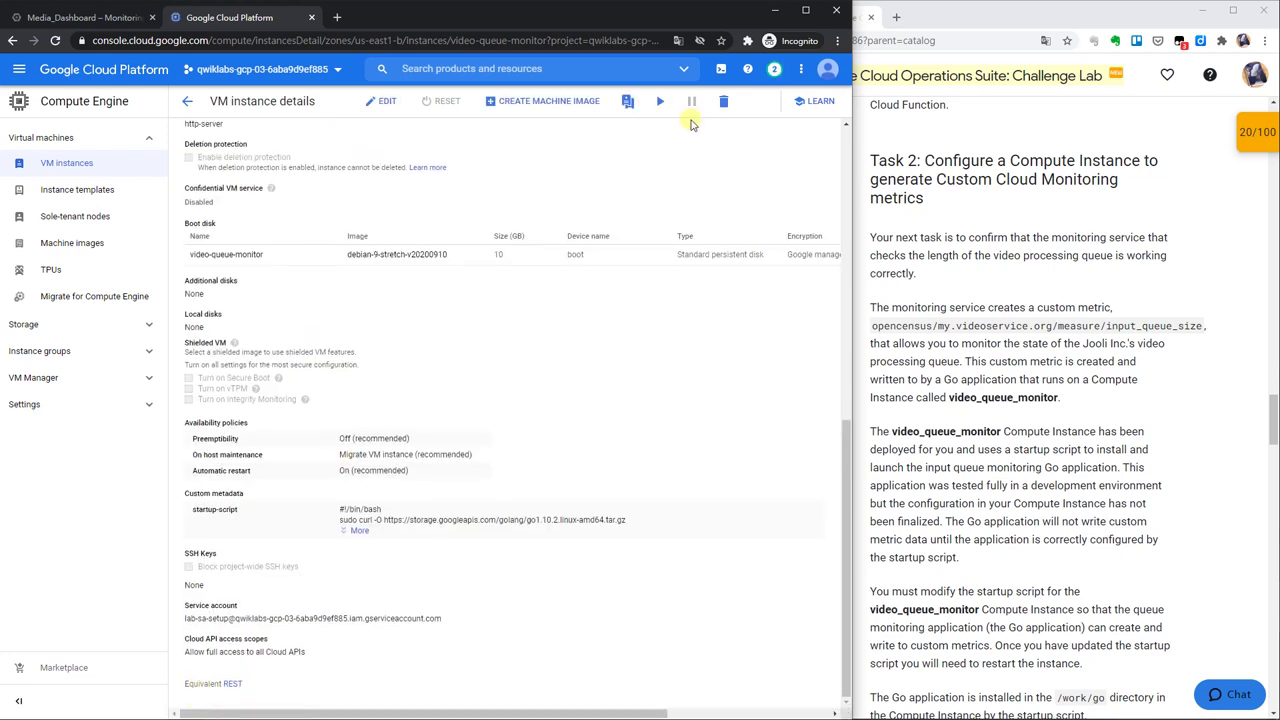
left_click(662, 104)
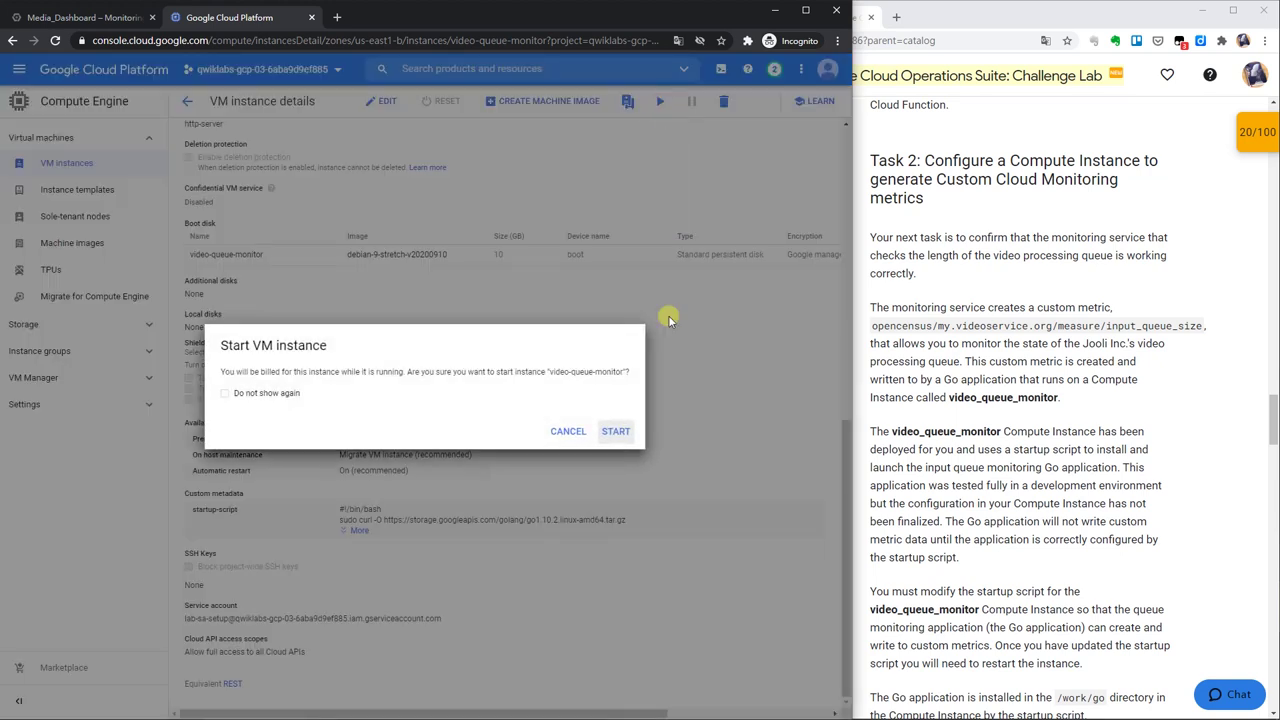
left_click(614, 431)
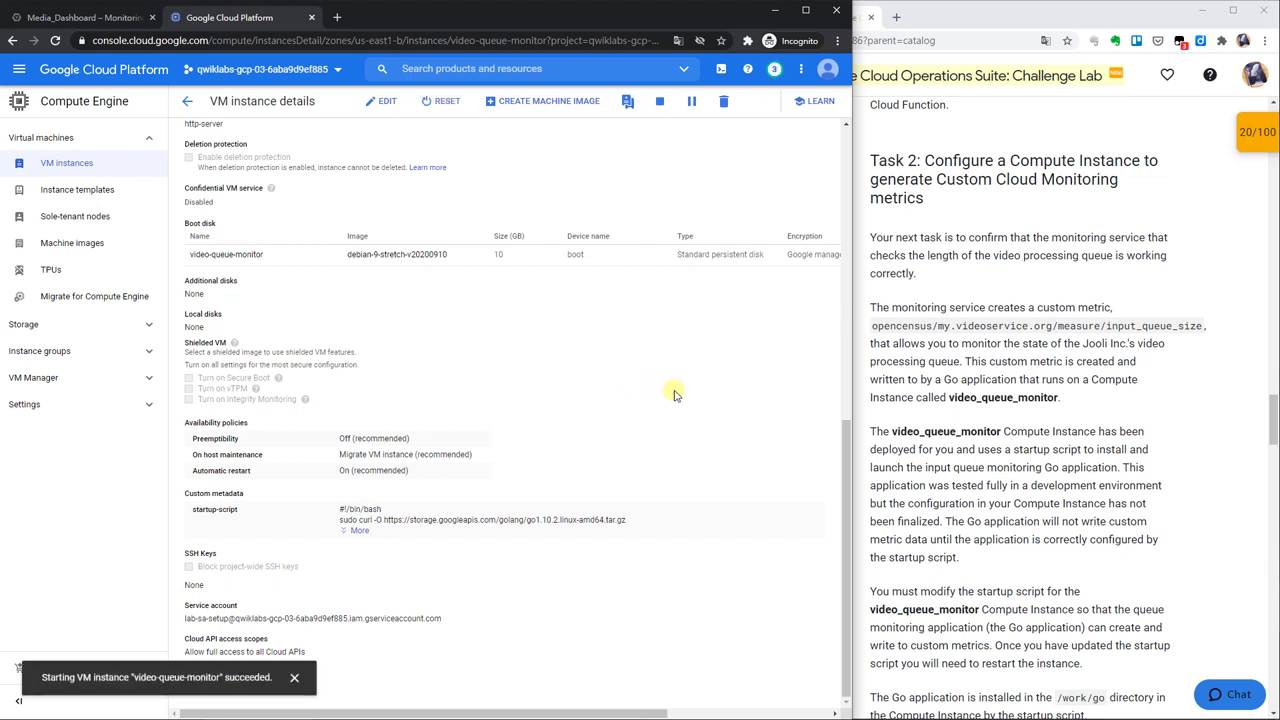
Check the lab progress for the Task 2 objective that the video input queue custom metric has been created
scroll(1008, 437, "down", 1)
scroll(1008, 437, "down", 5)
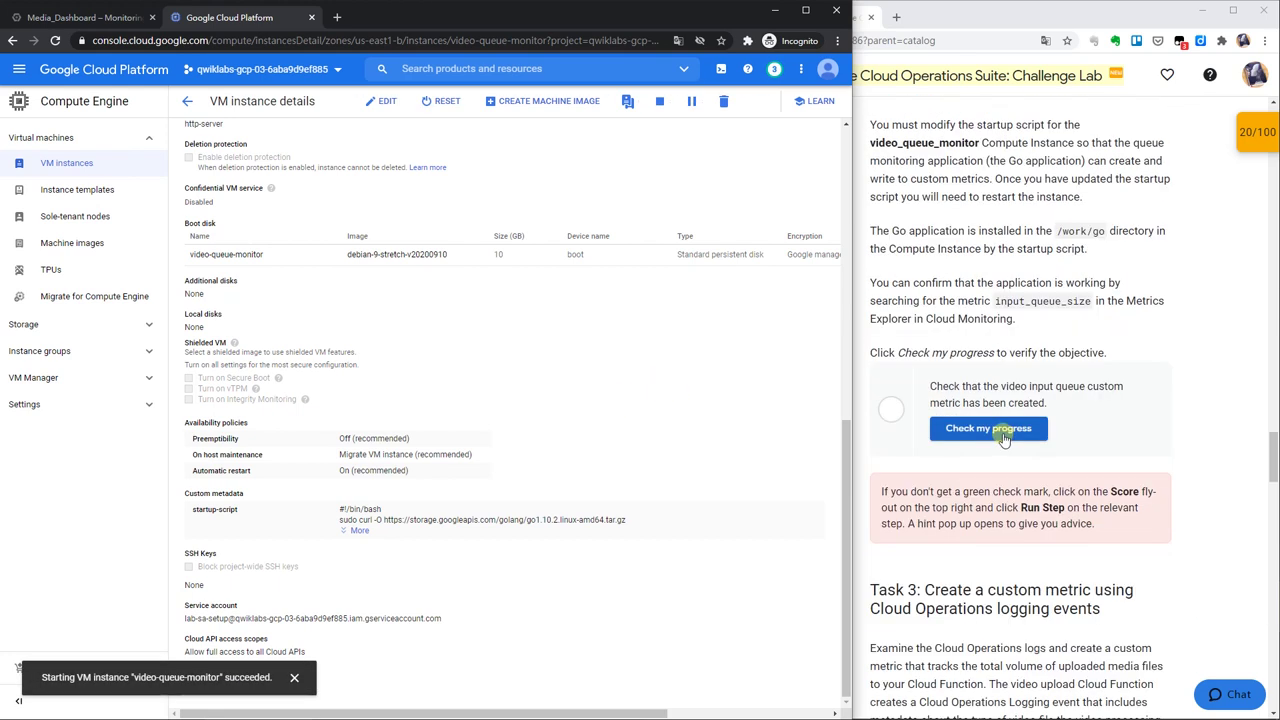
left_click(1004, 437)
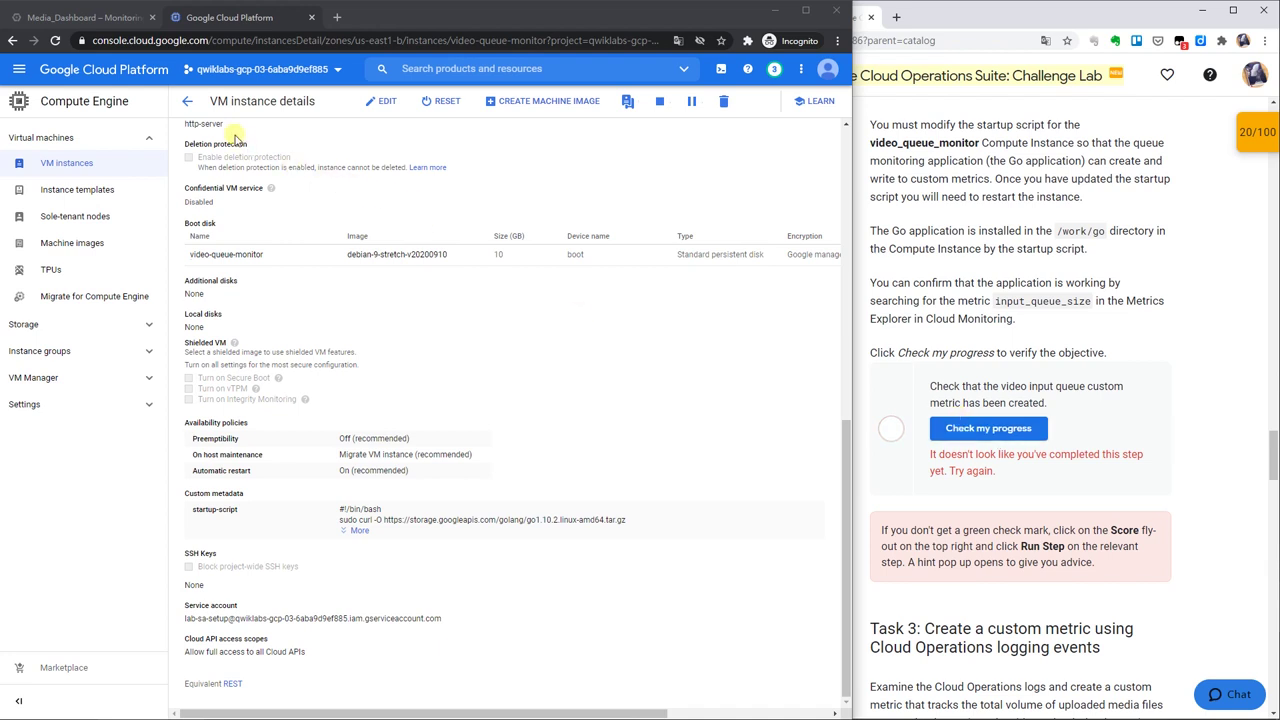
scroll(297, 183, "up", 7)
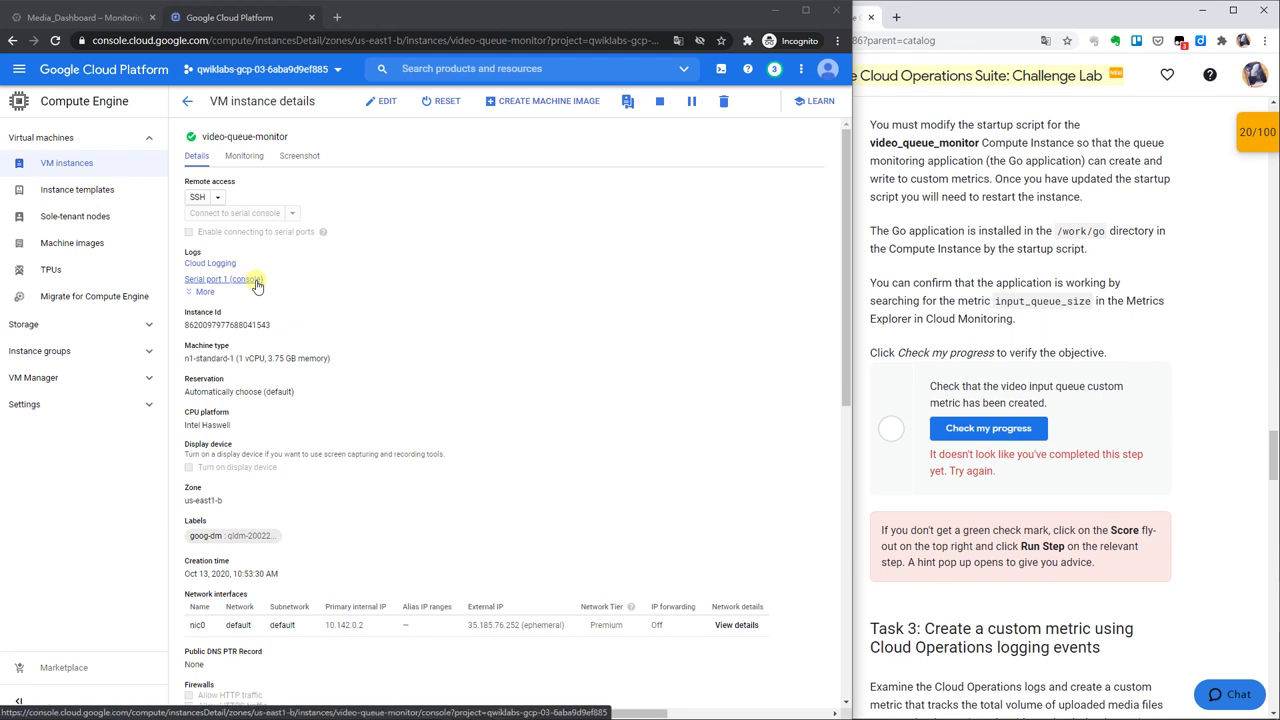
Open the serial port 1 console log of video-queue-monitor and check the Task 2 custom metric objective again
left_click(208, 292)
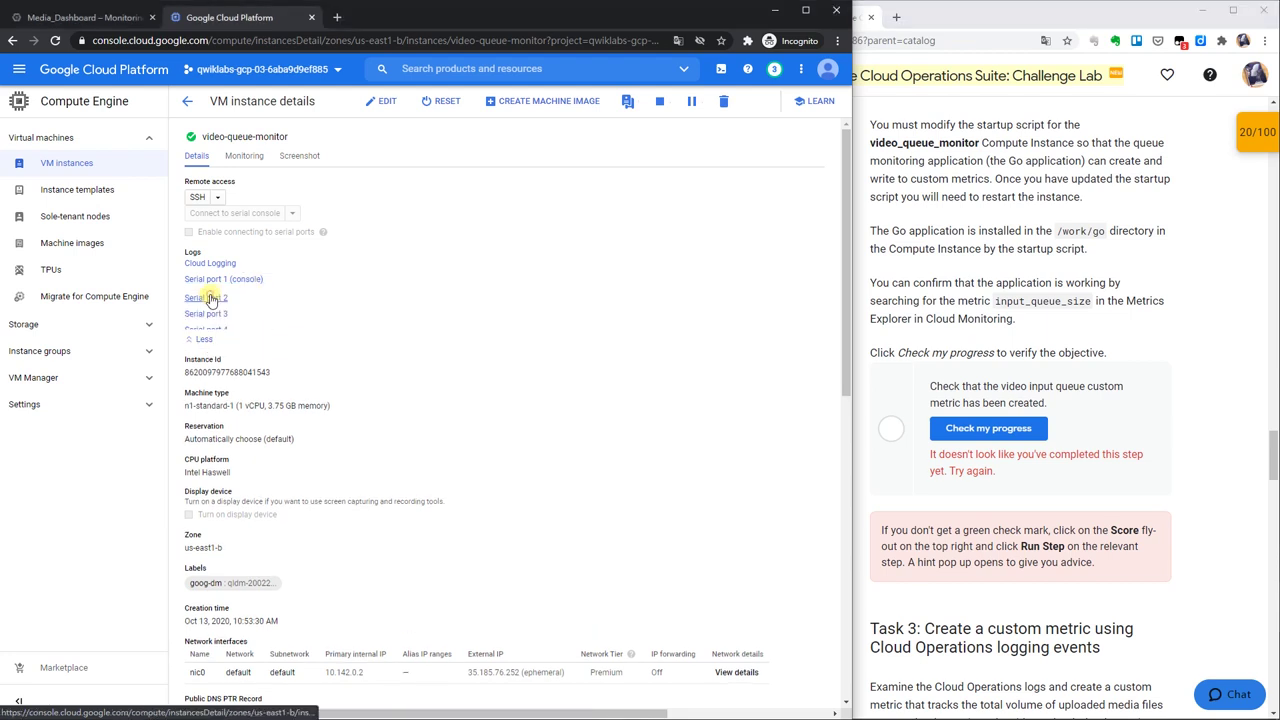
left_click(222, 294)
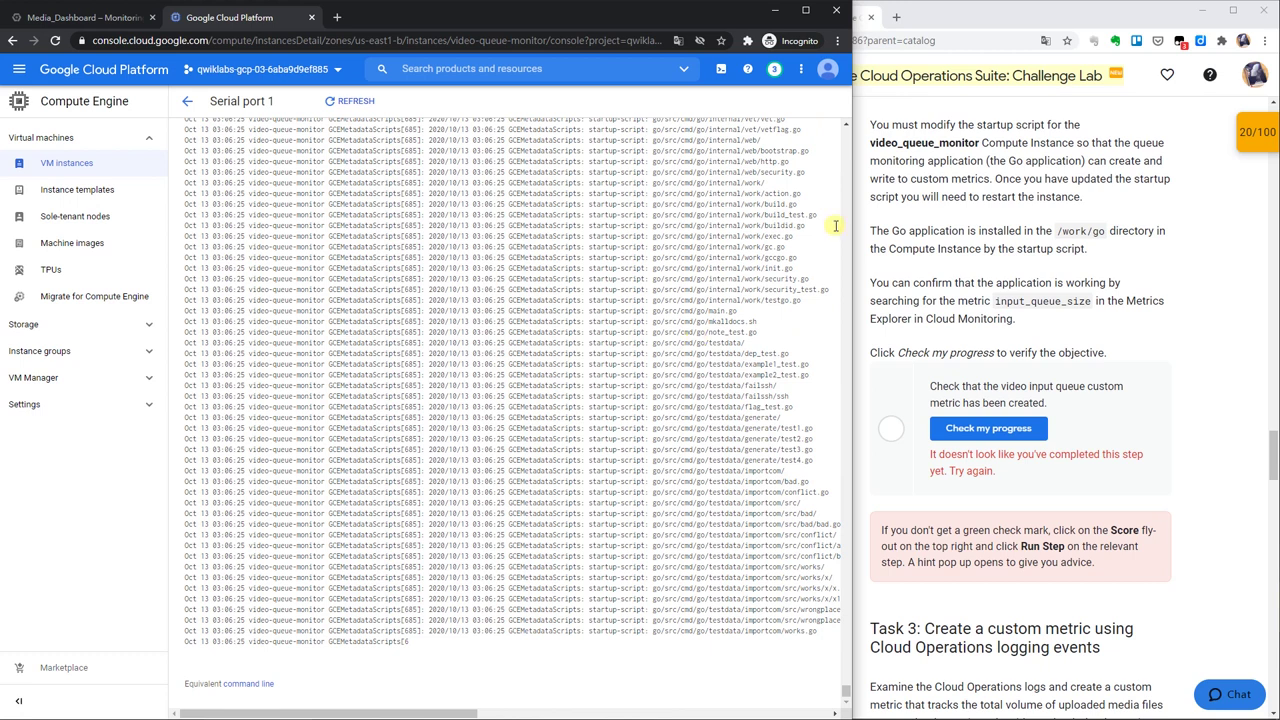
left_click(1018, 430)
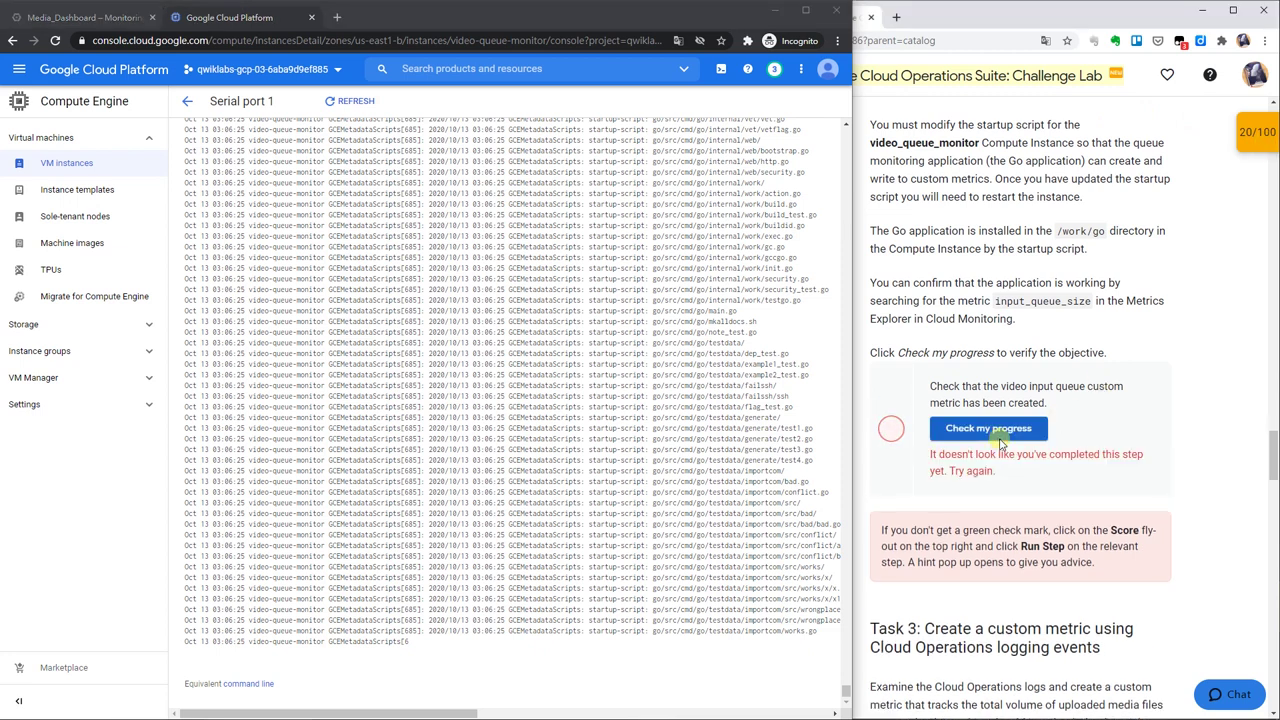
Refresh the serial port 1 log repeatedly to follow the startup script until the queue application's output can be examined
left_click(345, 102)
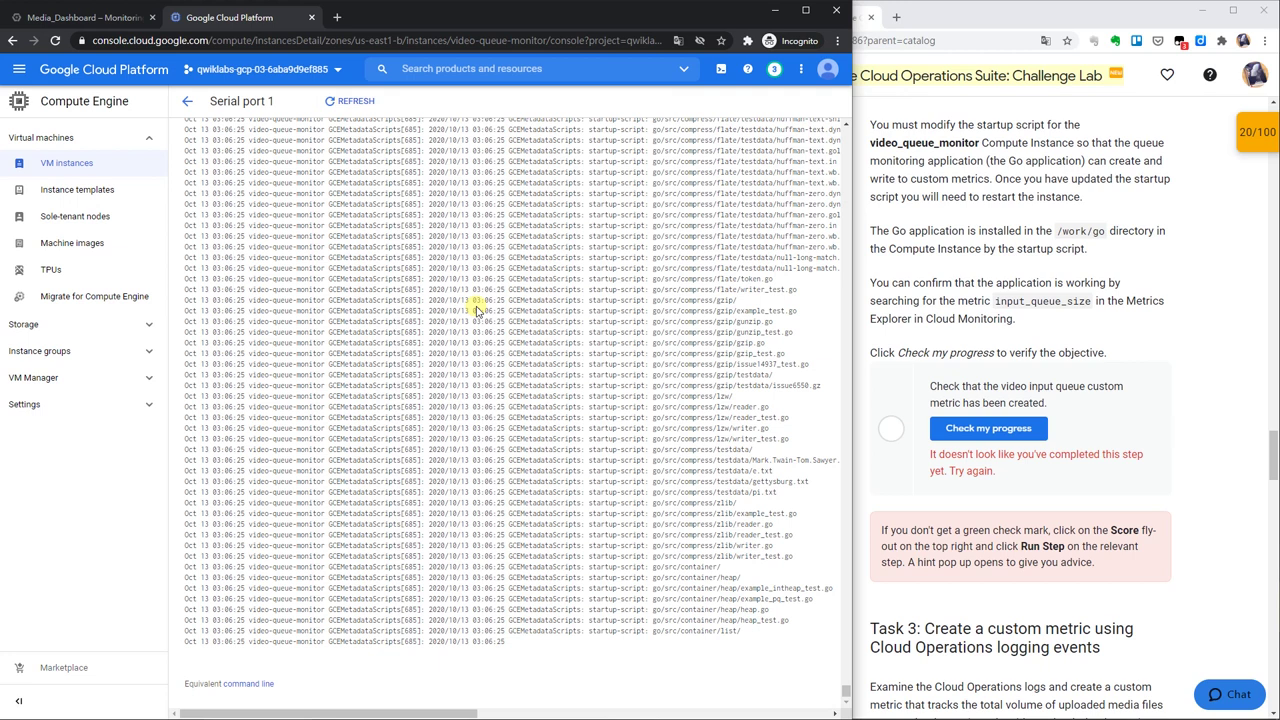
left_click(364, 108)
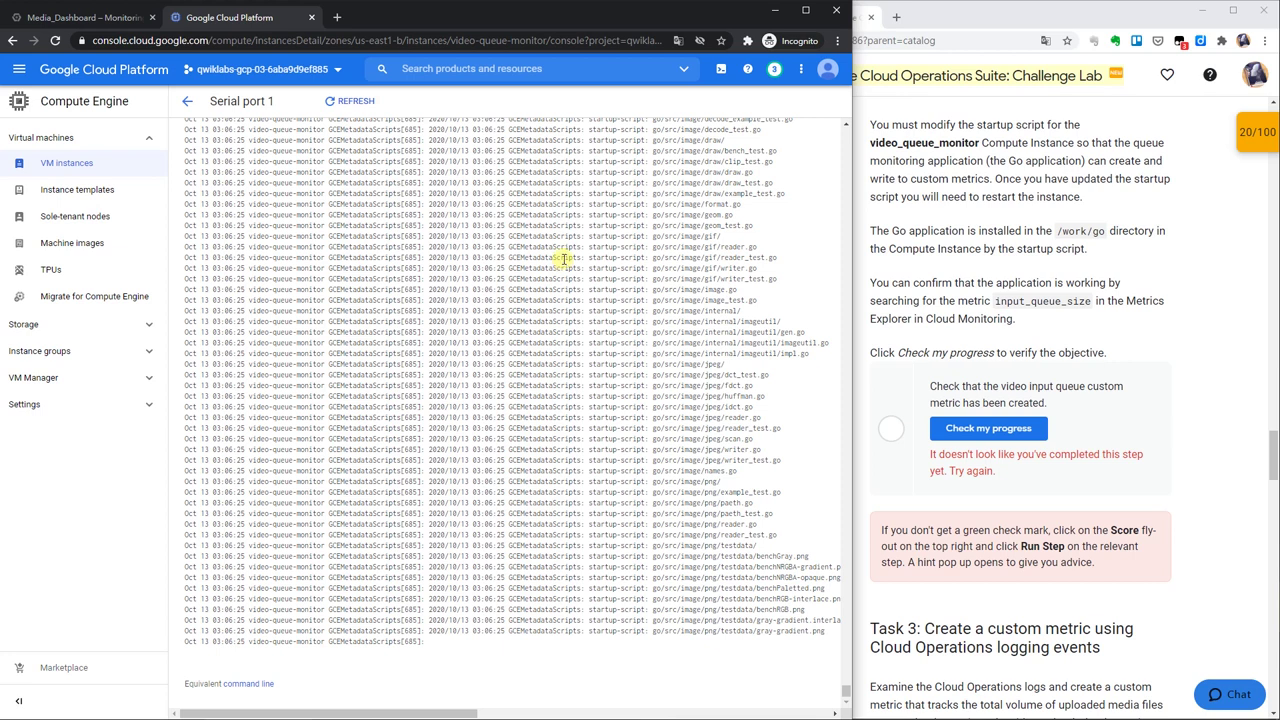
left_click(355, 101)
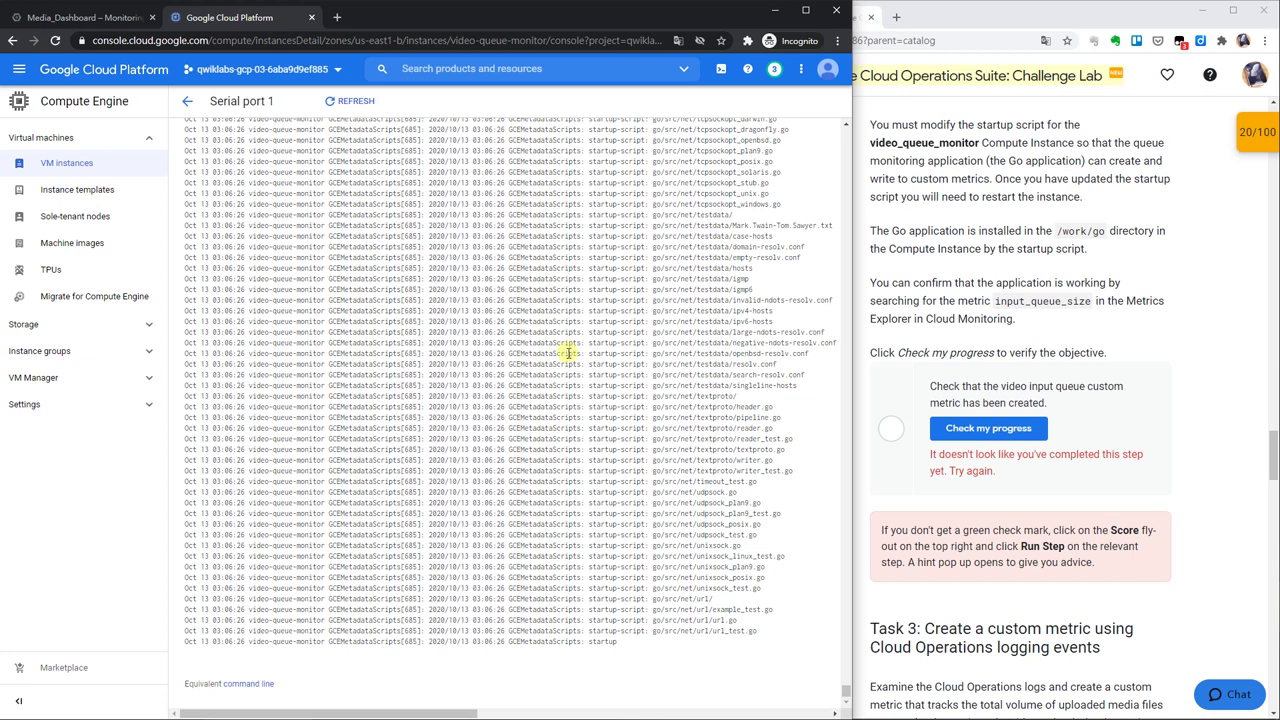
left_click(356, 101)
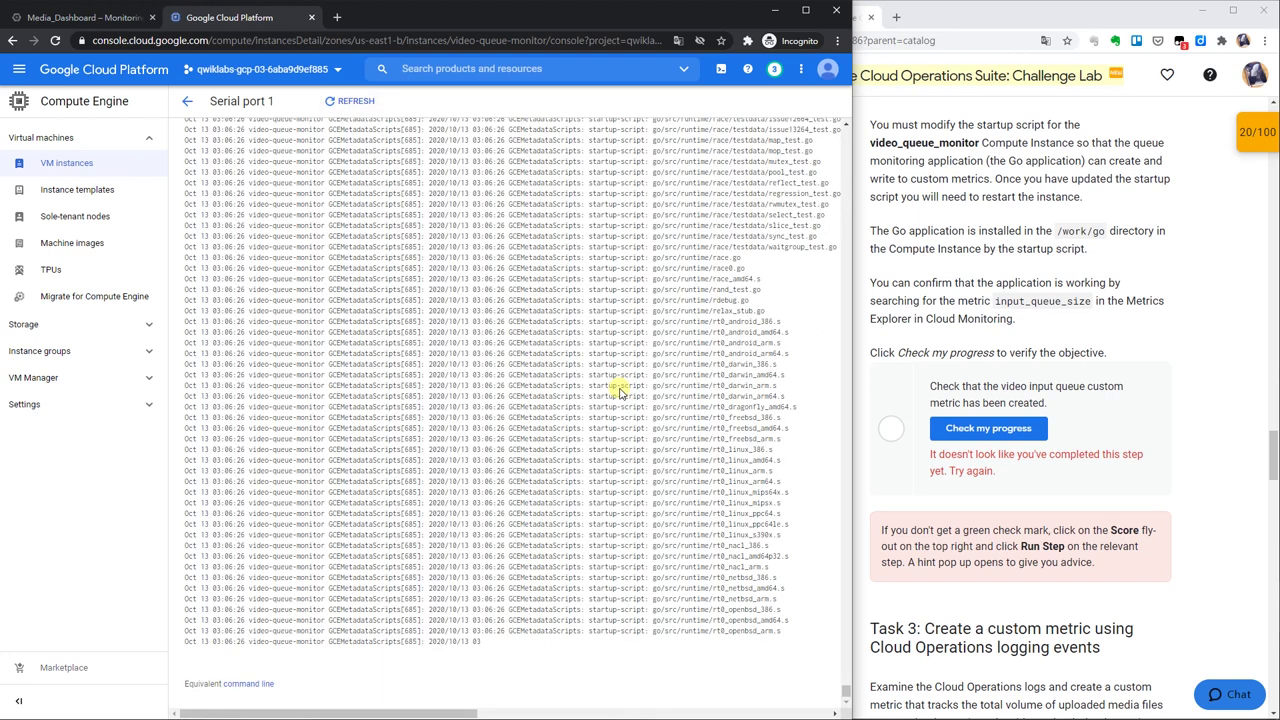
left_click(362, 102)
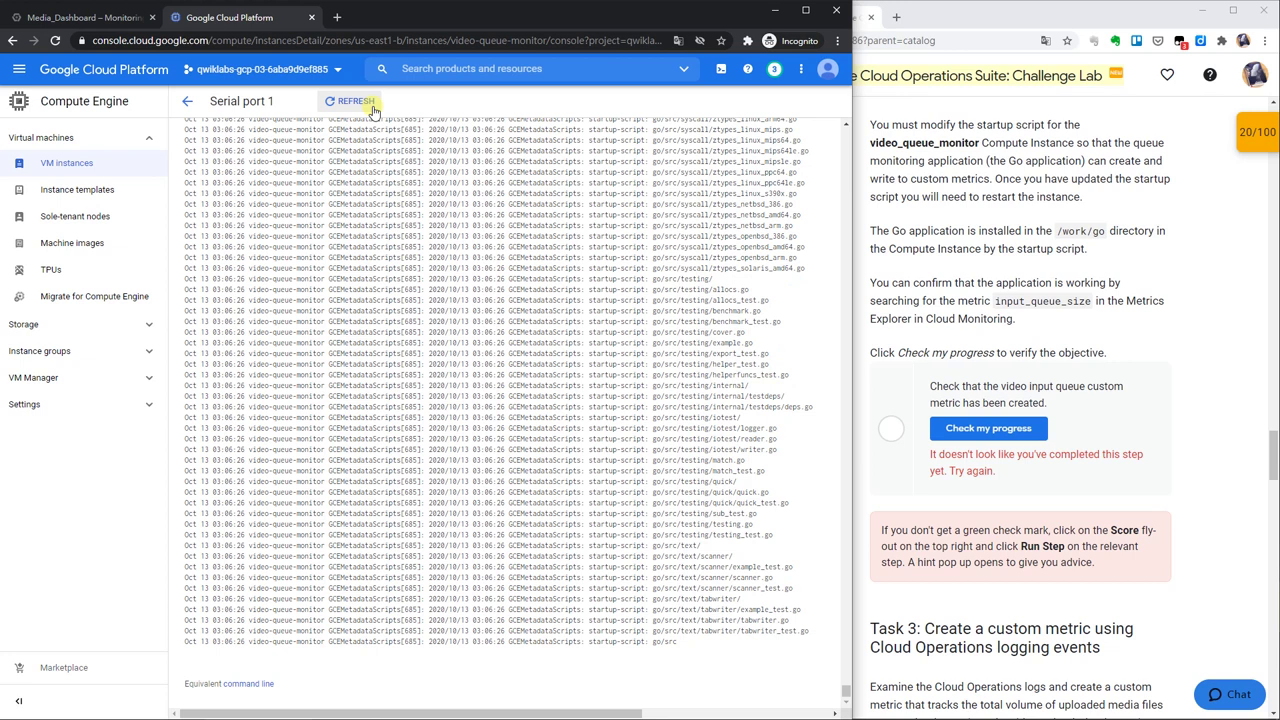
left_click(372, 108)
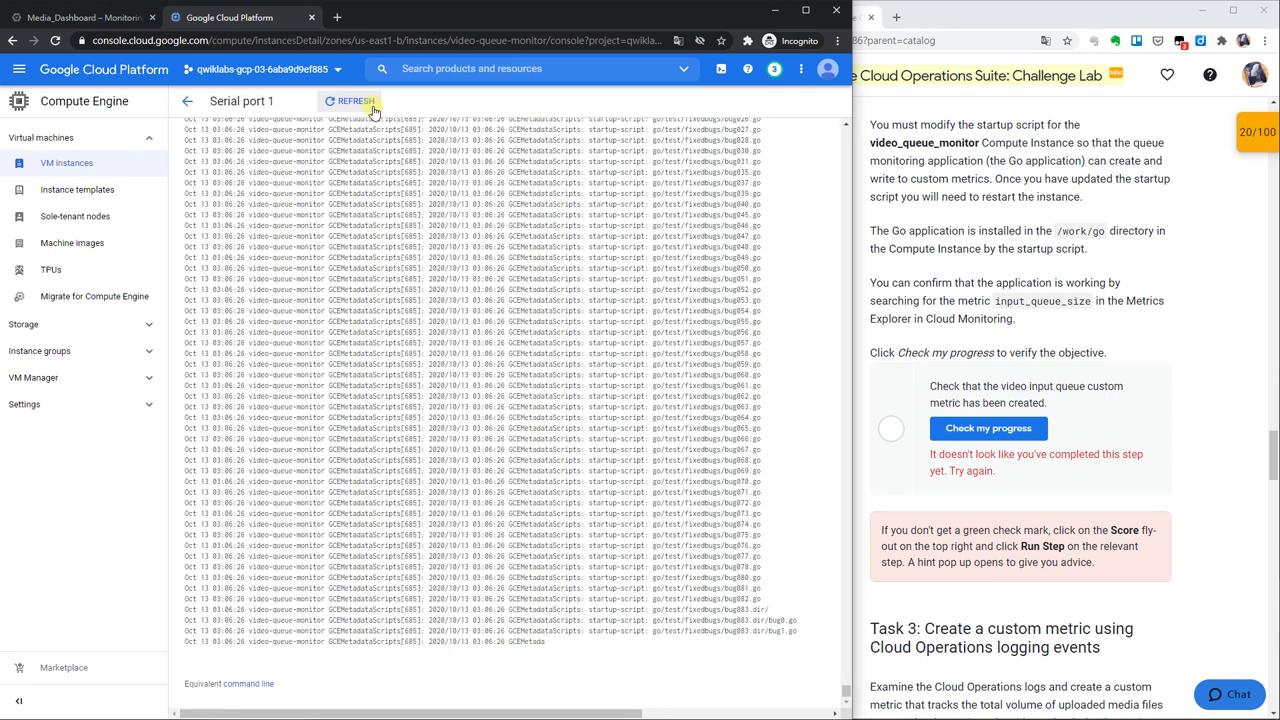
left_click(355, 101)
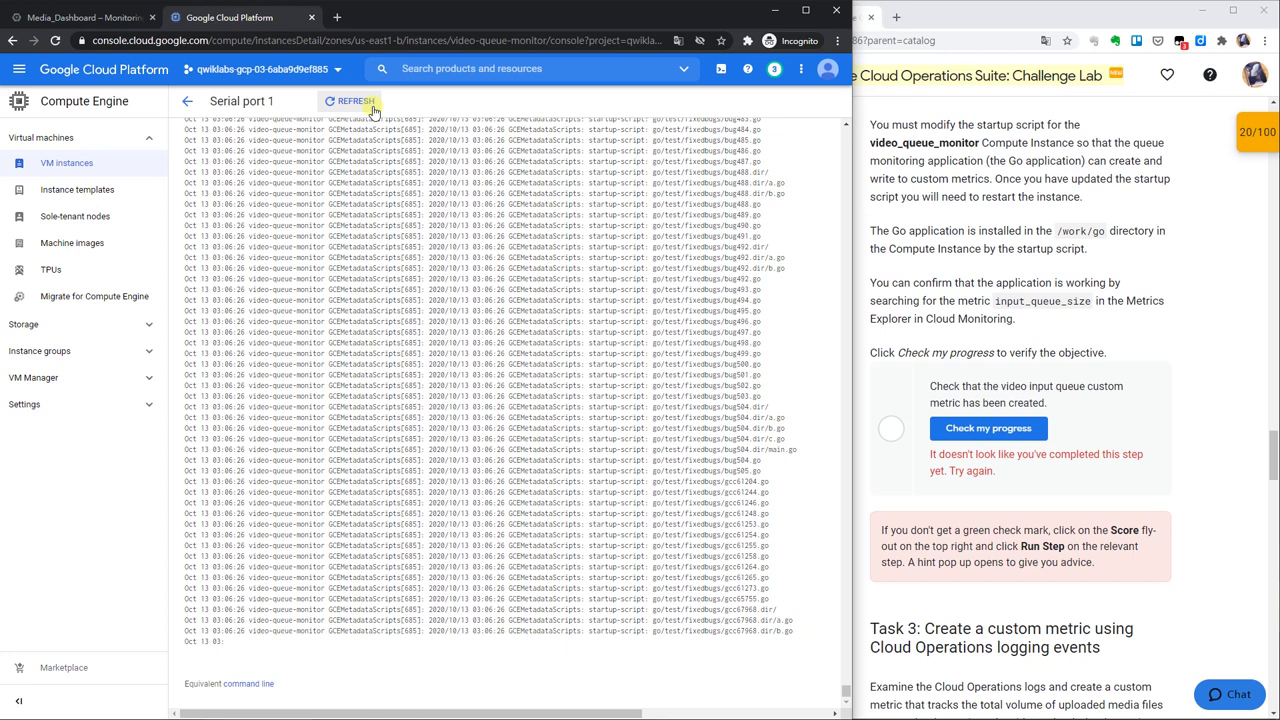
left_click(355, 101)
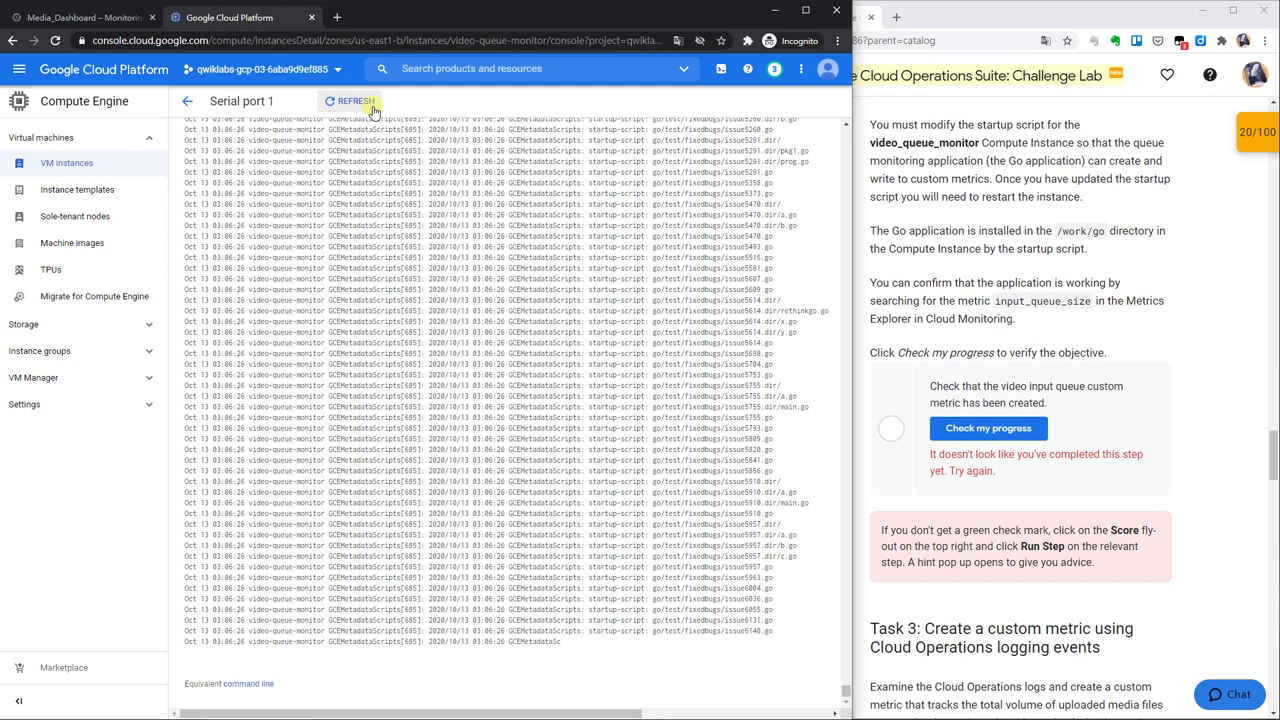
left_click(355, 101)
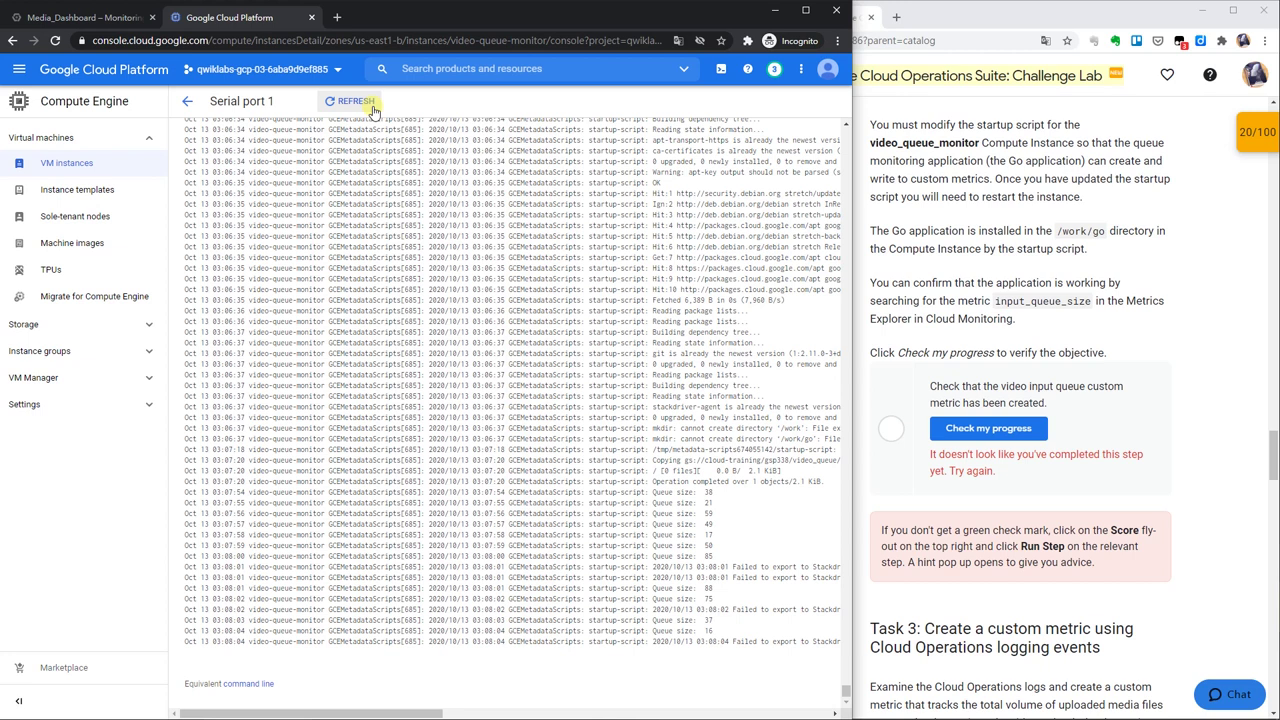
left_click(355, 101)
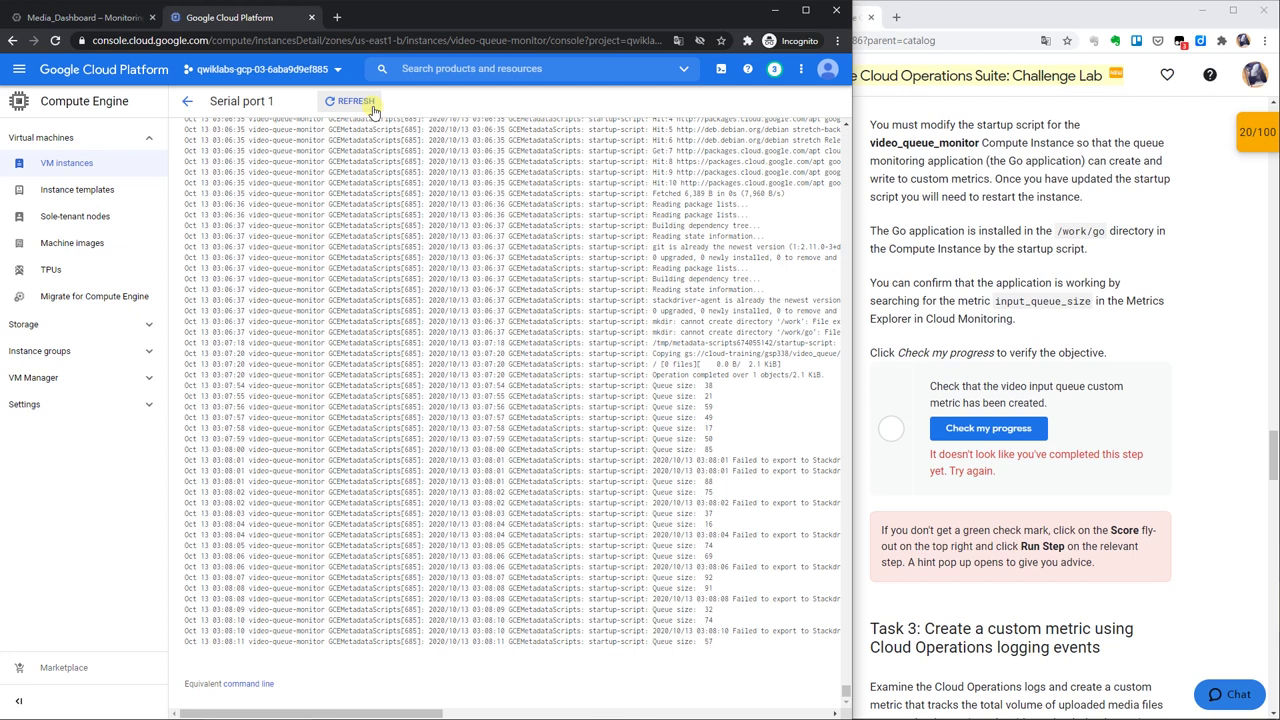
left_click(373, 110)
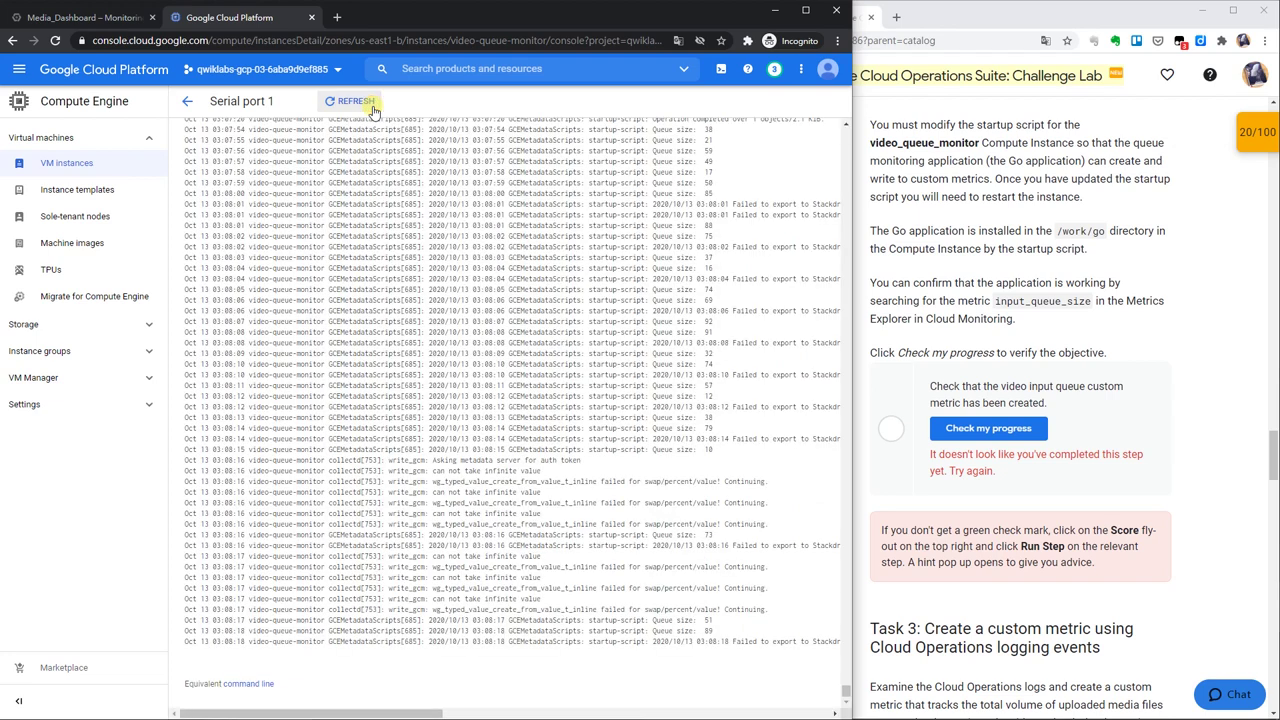
Open Metrics Explorer in Monitoring and search for the input_queue metric
left_click(110, 18)
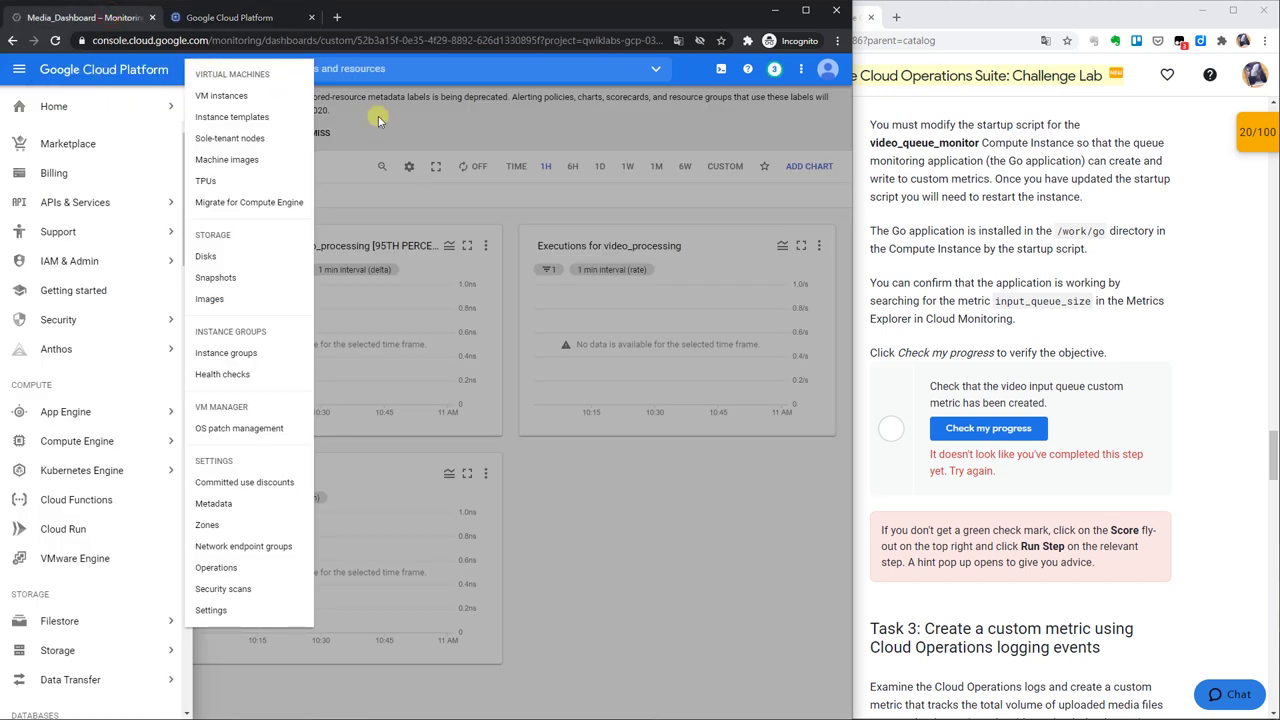
left_click(377, 134)
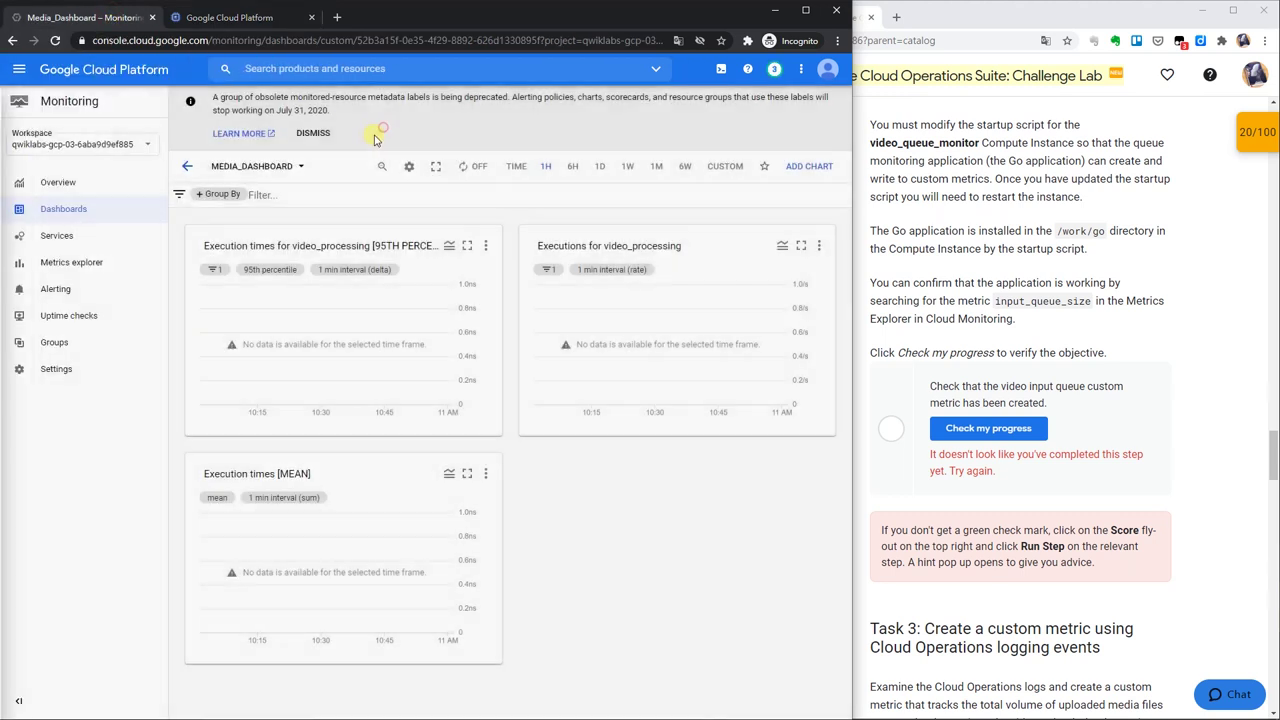
left_click(114, 259)
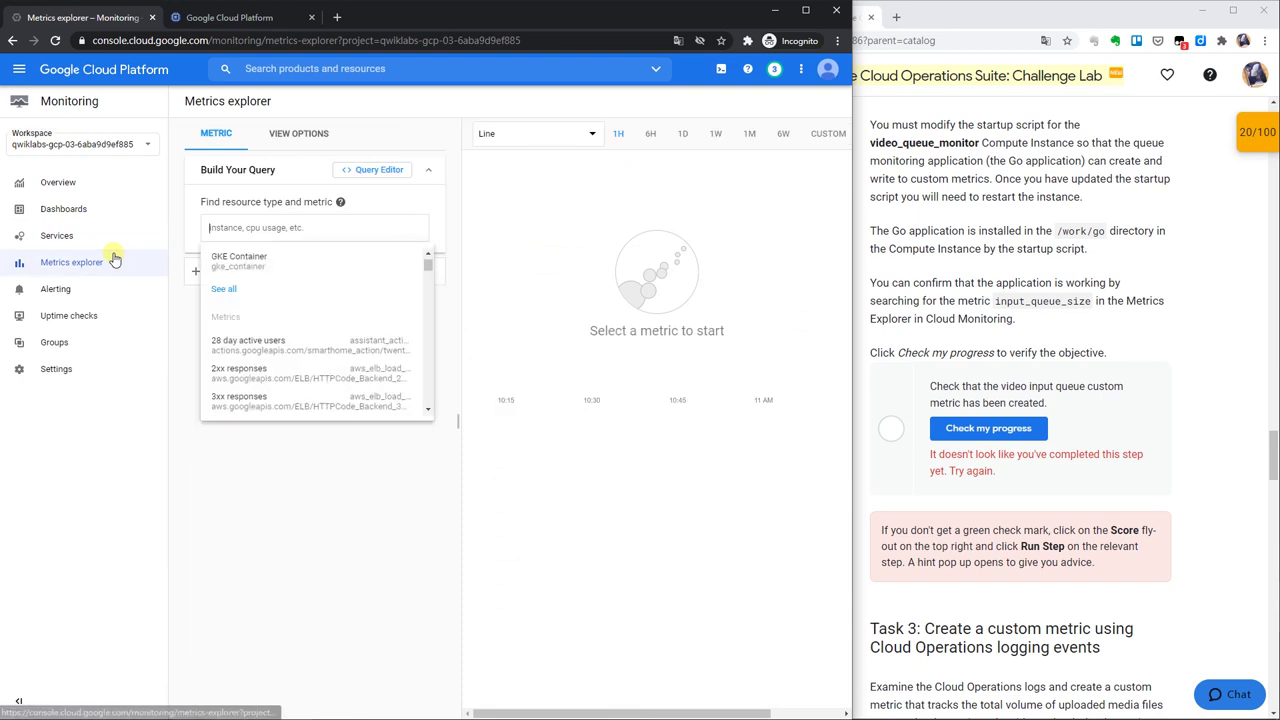
left_click(298, 472)
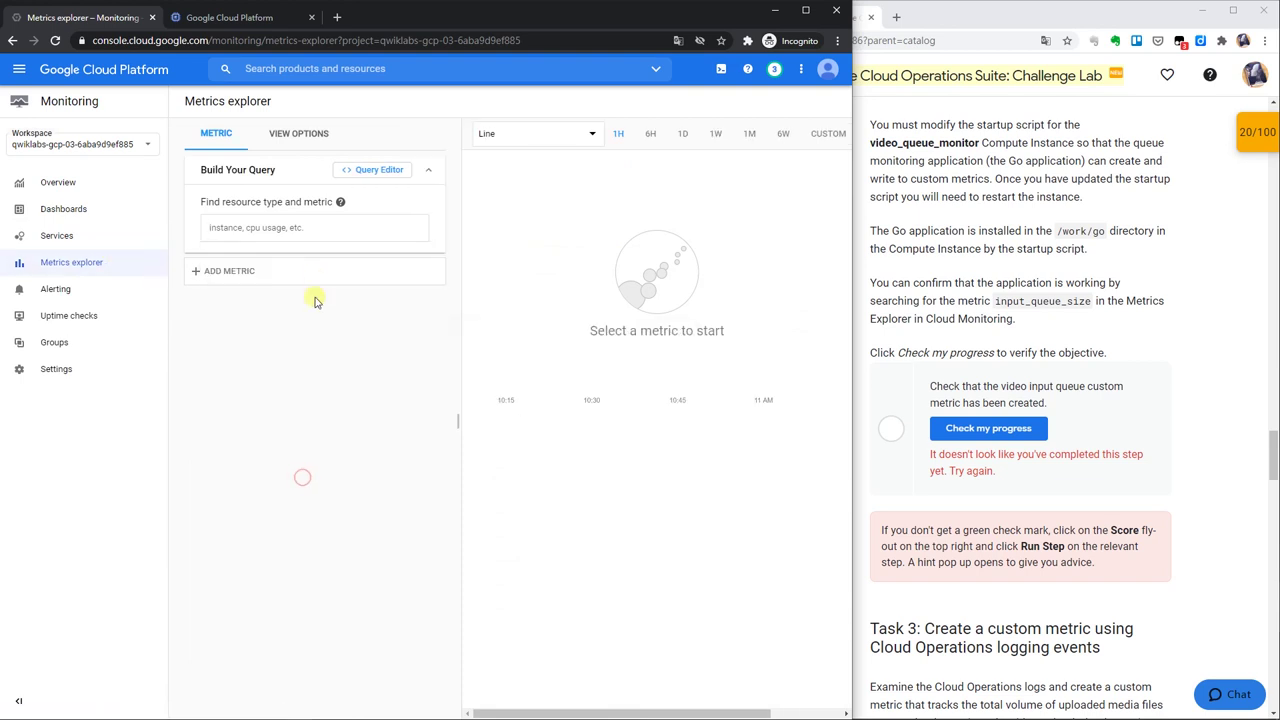
left_click(305, 232)
type("input_queue")
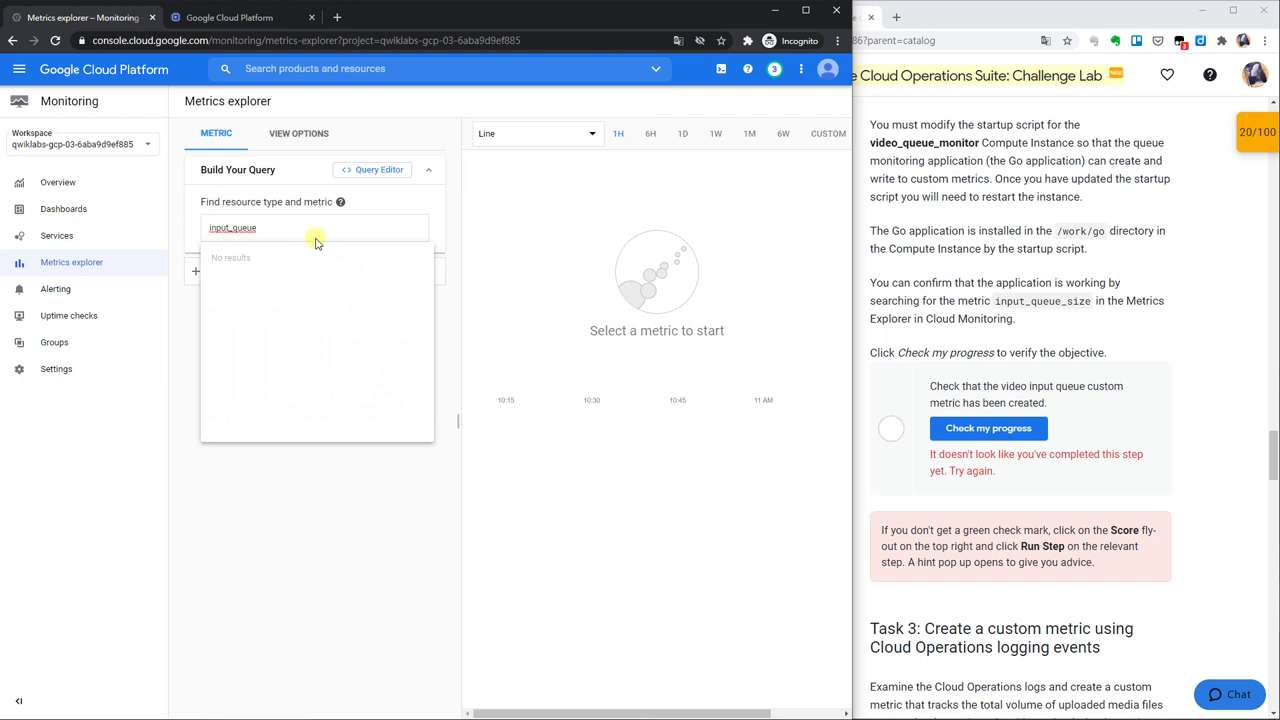
left_click(370, 505)
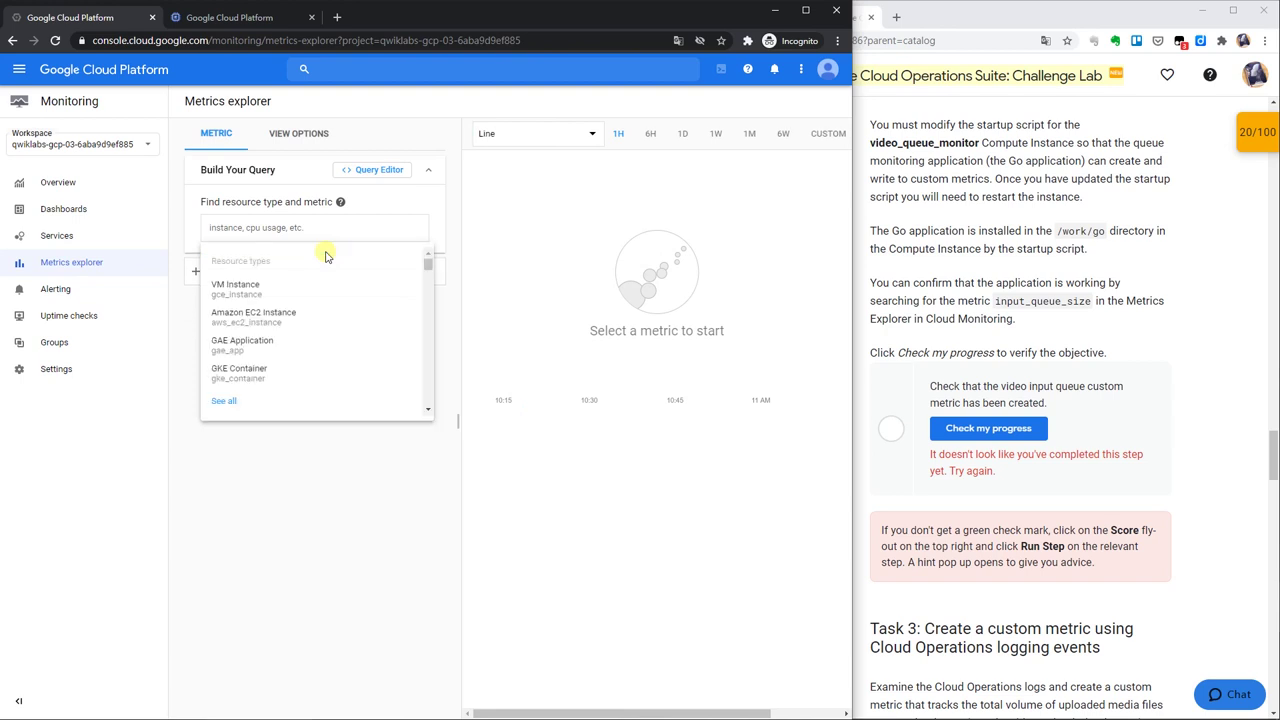
Search for input_q, chart the OpenCensus input_queue_size metric without a resource, and check the lab's Task 2 objective
type("input")
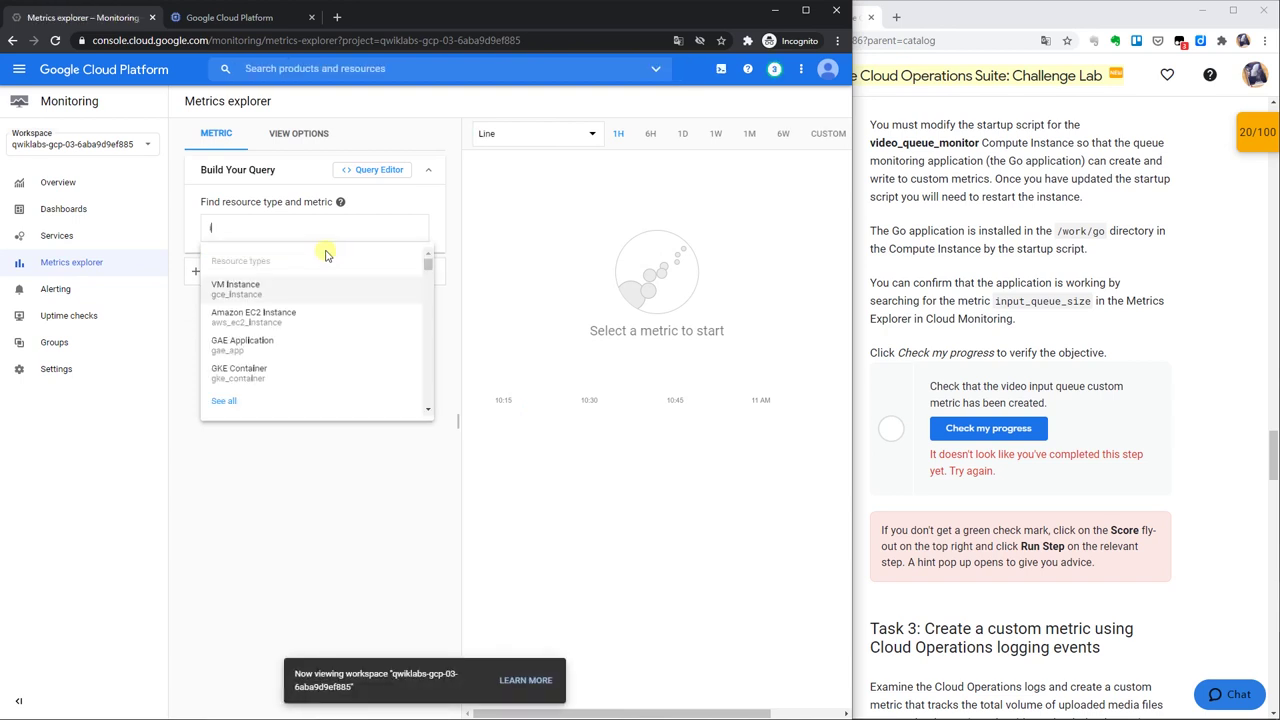
type("_q")
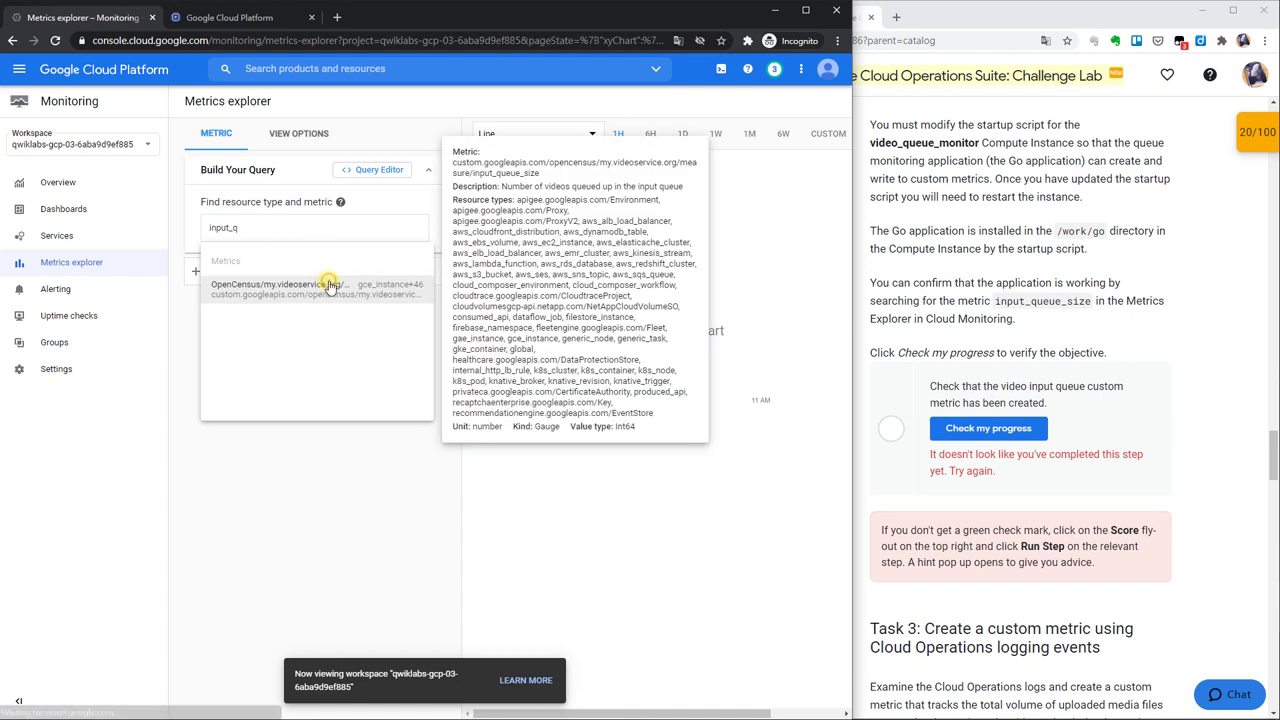
left_click(322, 285)
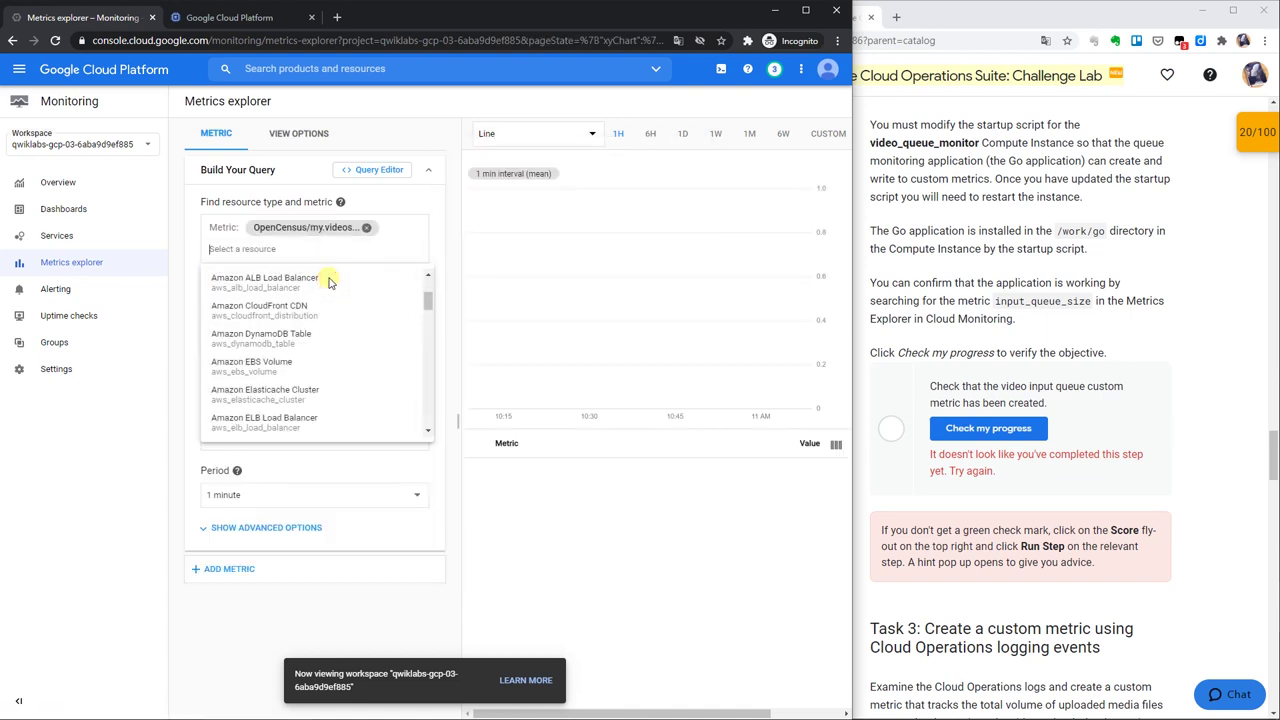
left_click(455, 577)
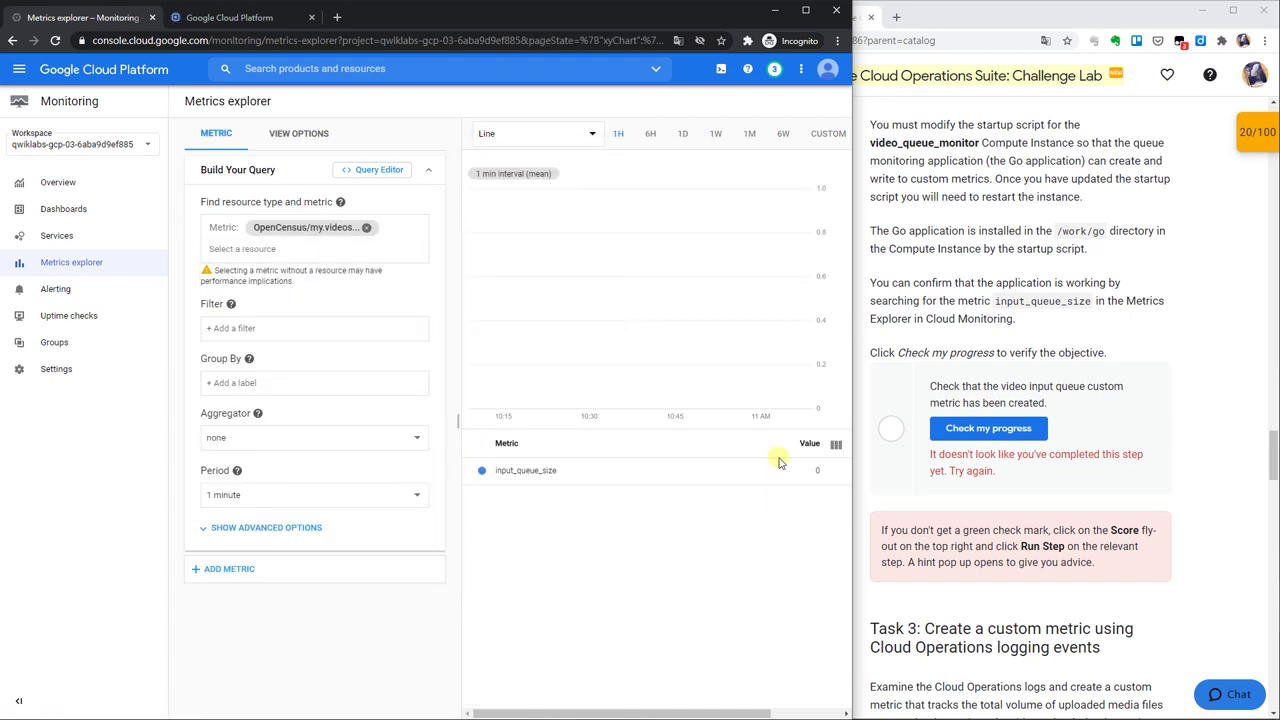
left_click(950, 432)
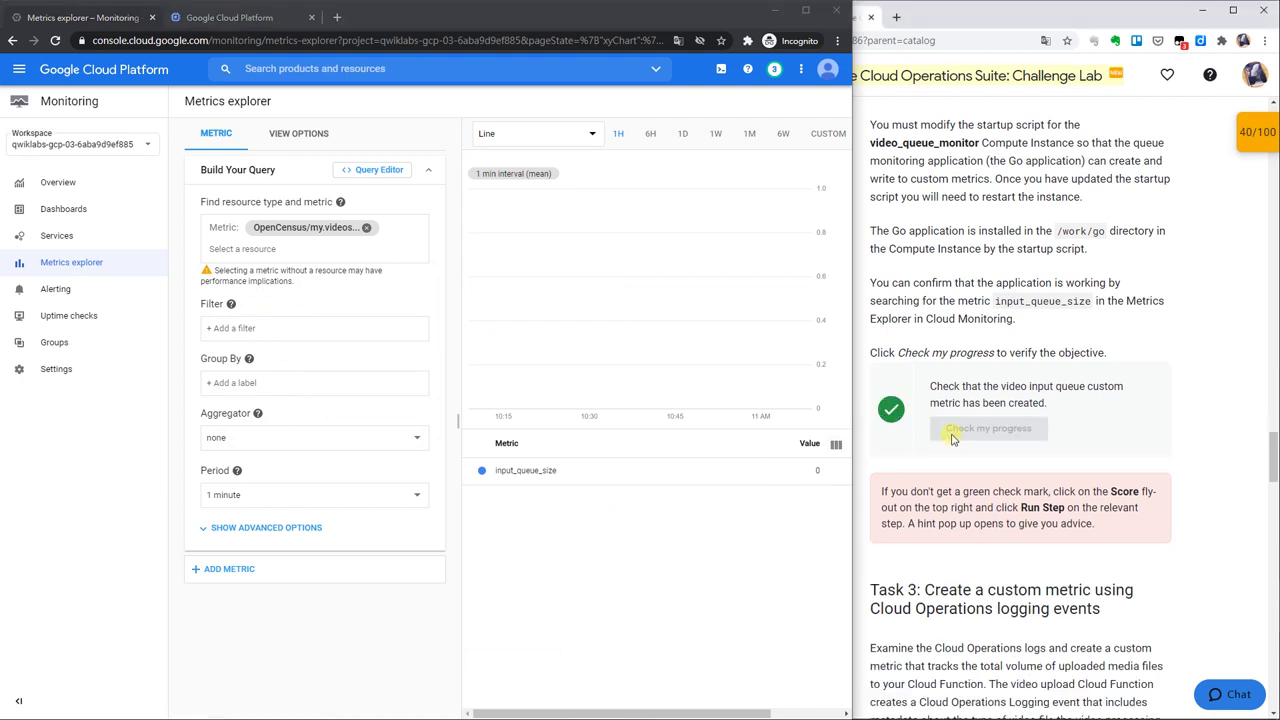
Read the Task 3 instructions and open the Logging service's Logs Explorer in a new browser tab
scroll(983, 461, "down", 4)
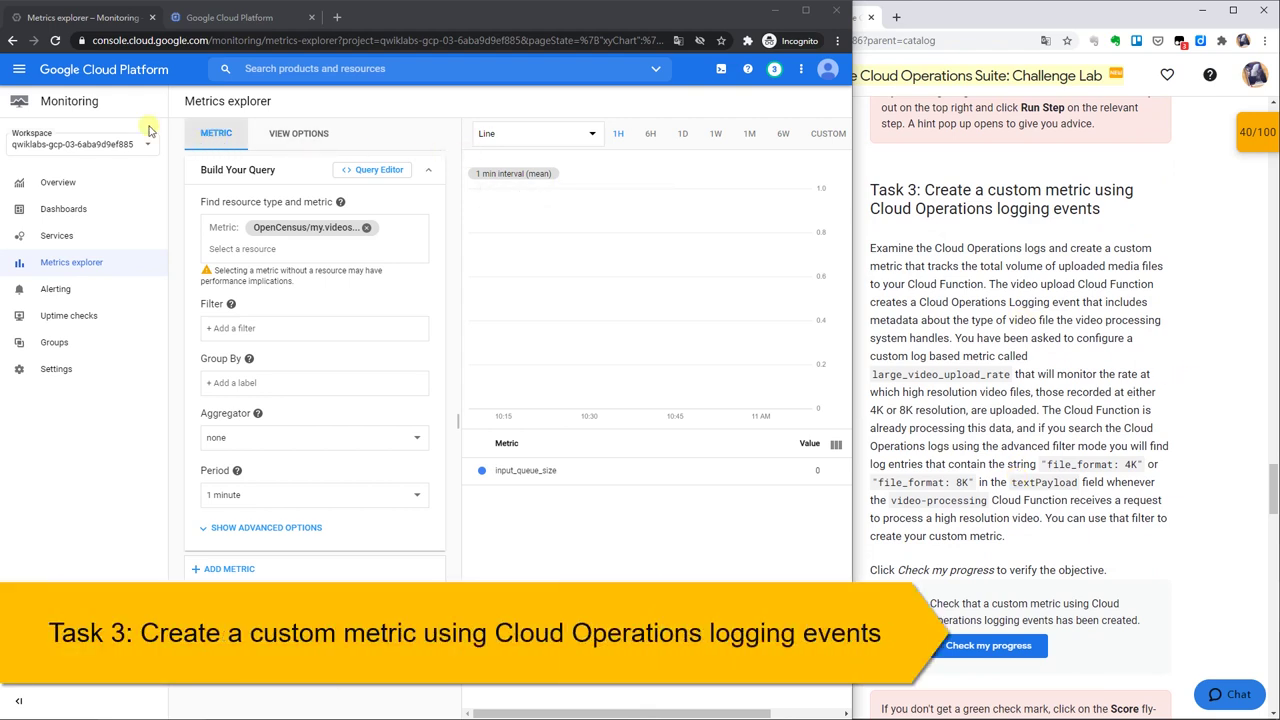
left_click(20, 72)
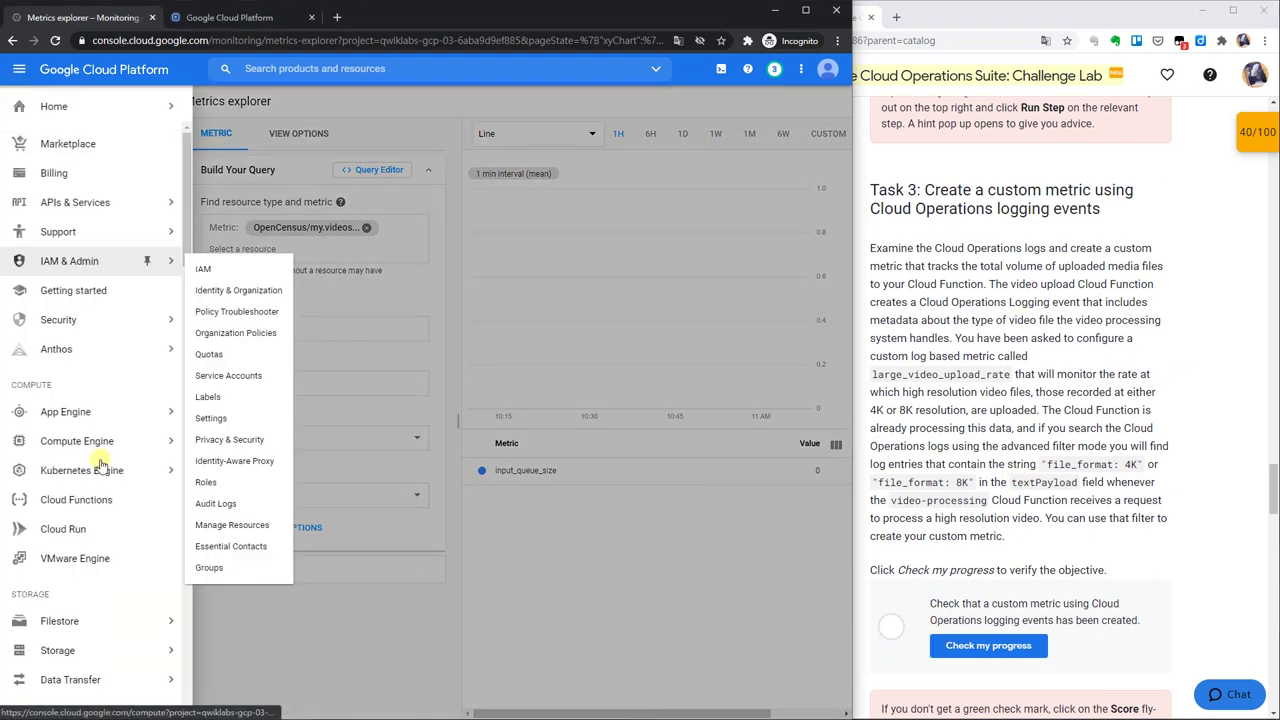
scroll(100, 463, "down", 1)
scroll(100, 463, "down", 10)
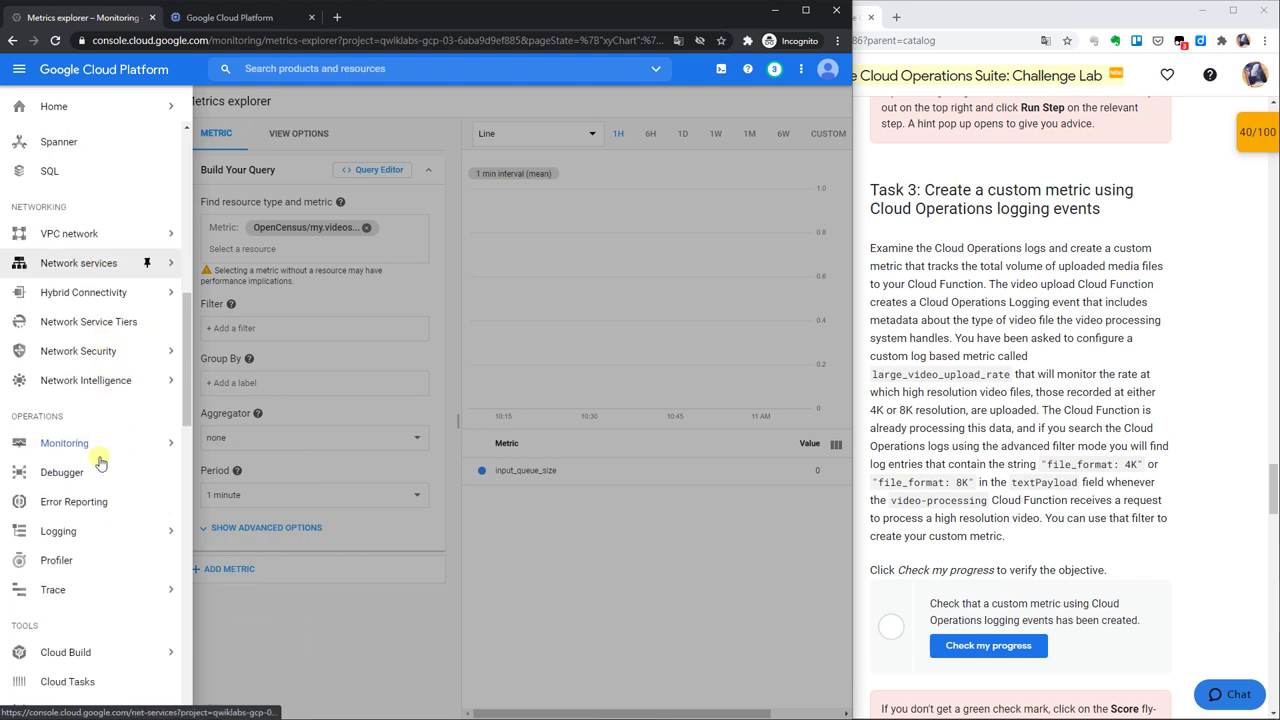
mouse_move(100, 315)
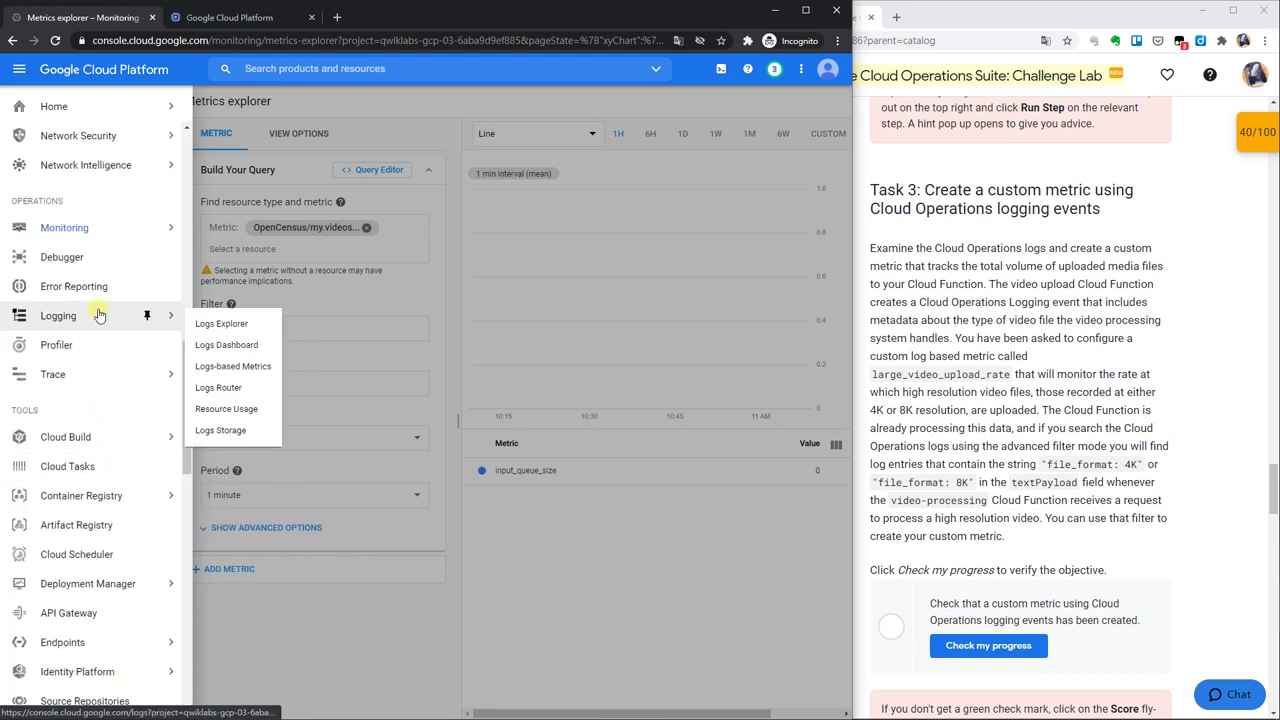
middle_click(100, 315)
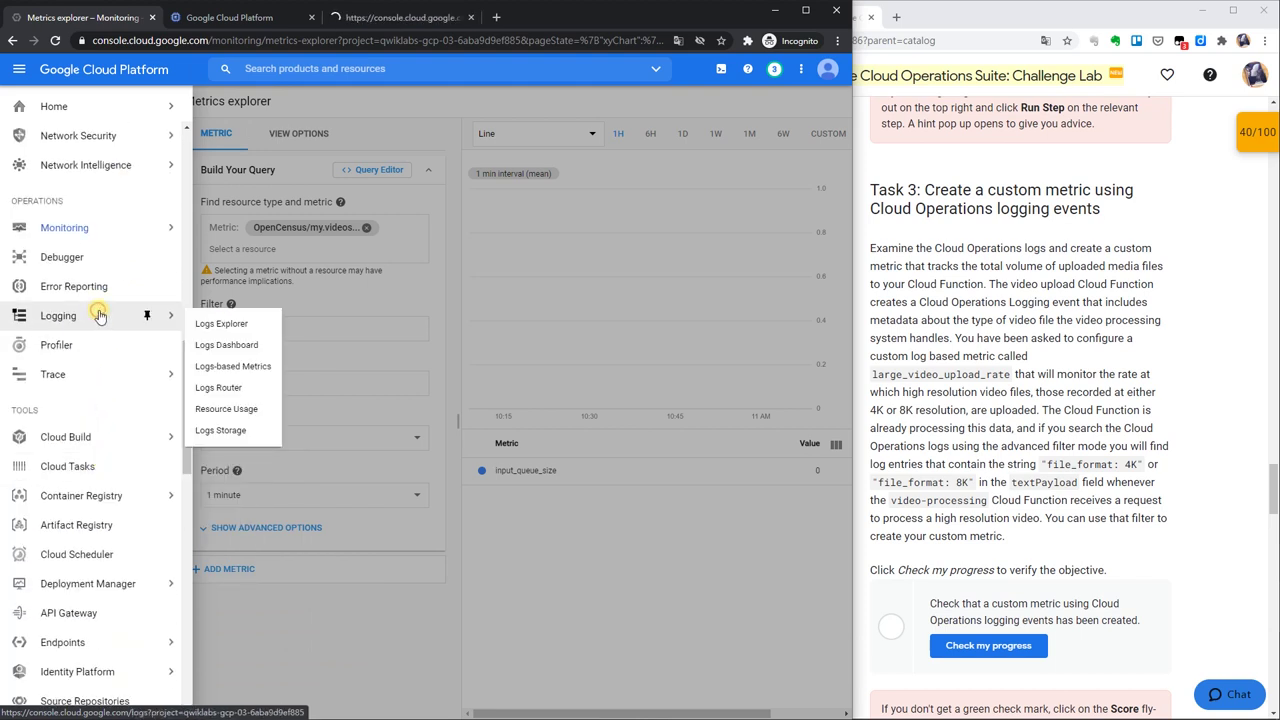
left_click(410, 17)
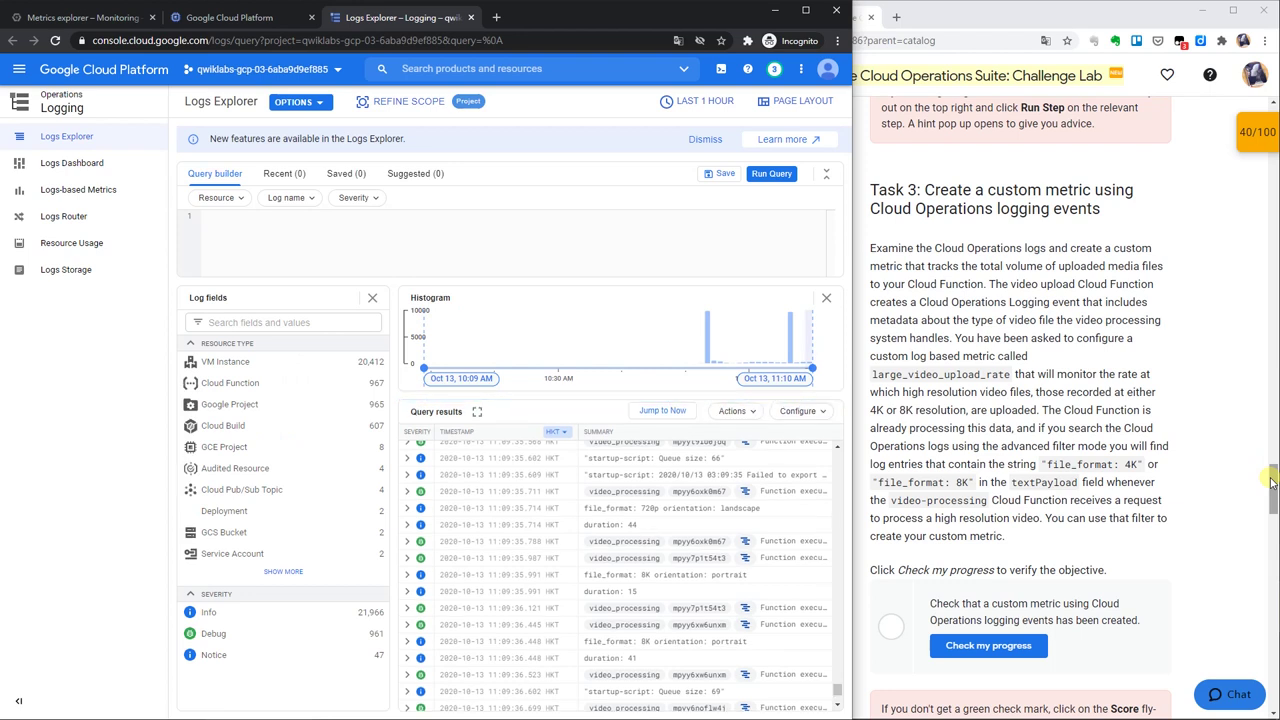
Copy the advanced filter query textPayload=~"file_format\: ([4,8]K).*" from Tip 4 in the lab's Tips and Tricks
left_click_drag(1272, 482, 1252, 601)
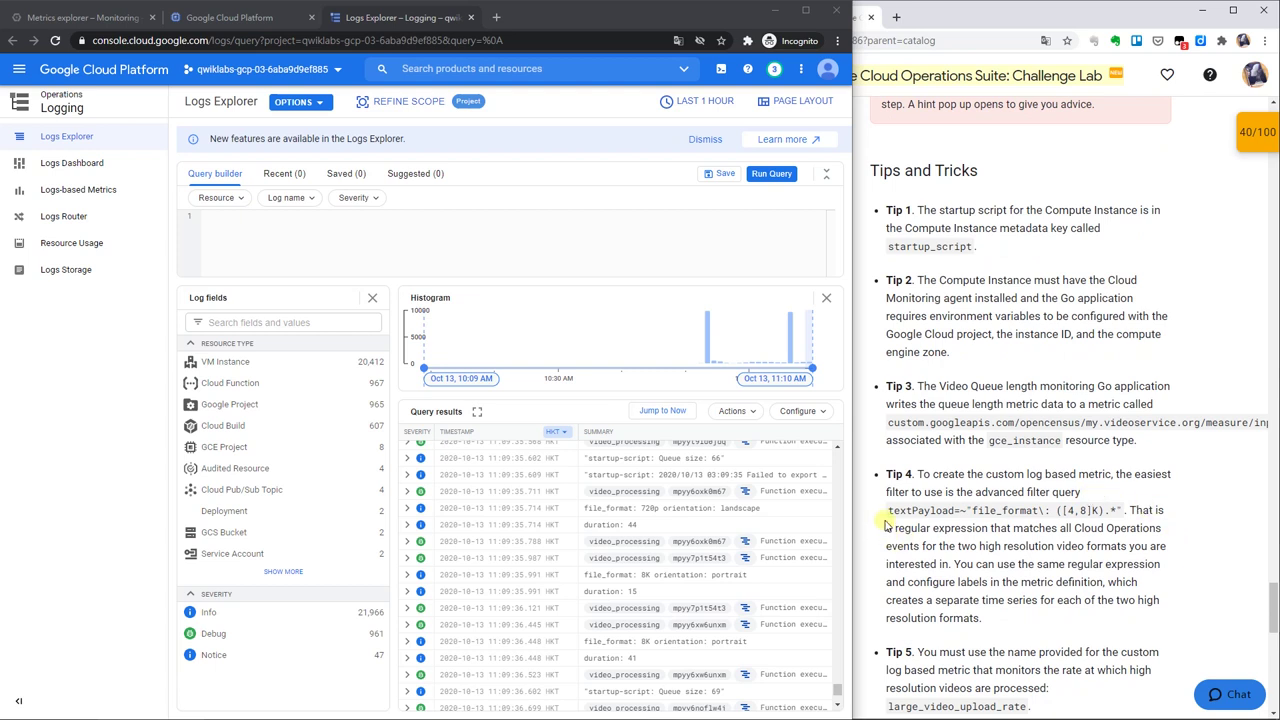
left_click_drag(887, 510, 1117, 509)
key("ctrl+c")
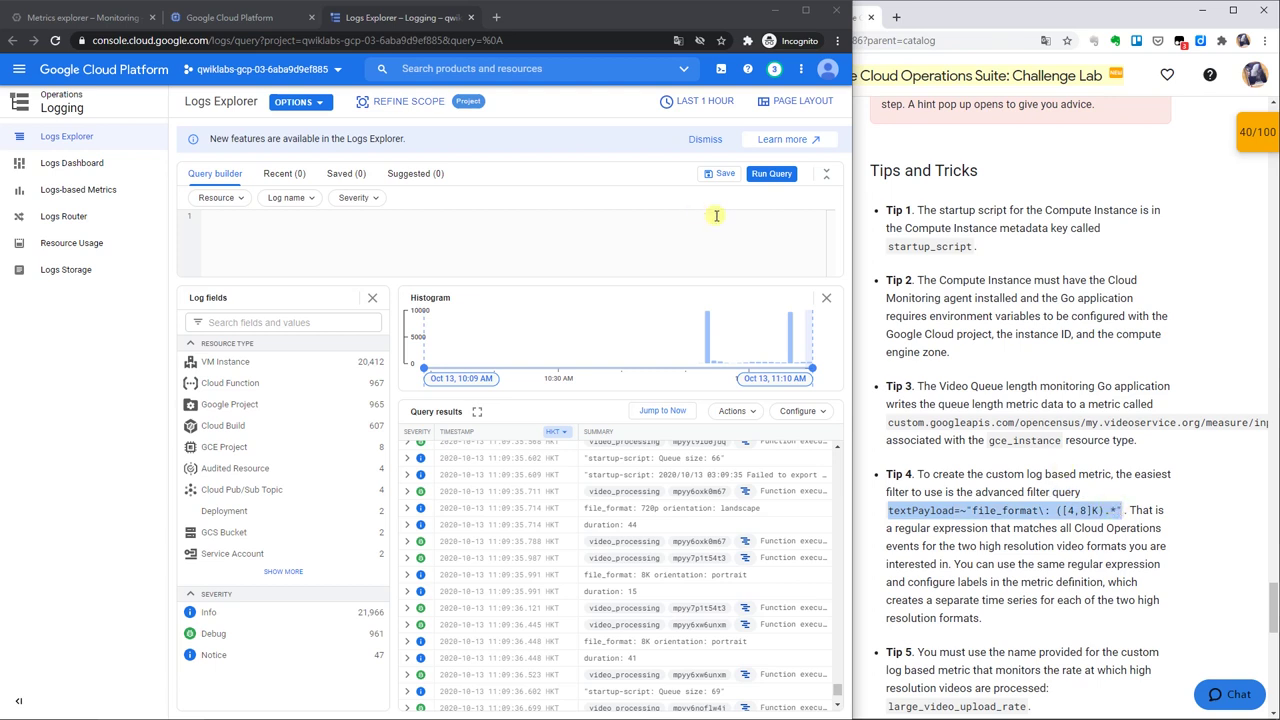
Switch the Logs Explorer back to the Legacy Logs Viewer
left_click(323, 140)
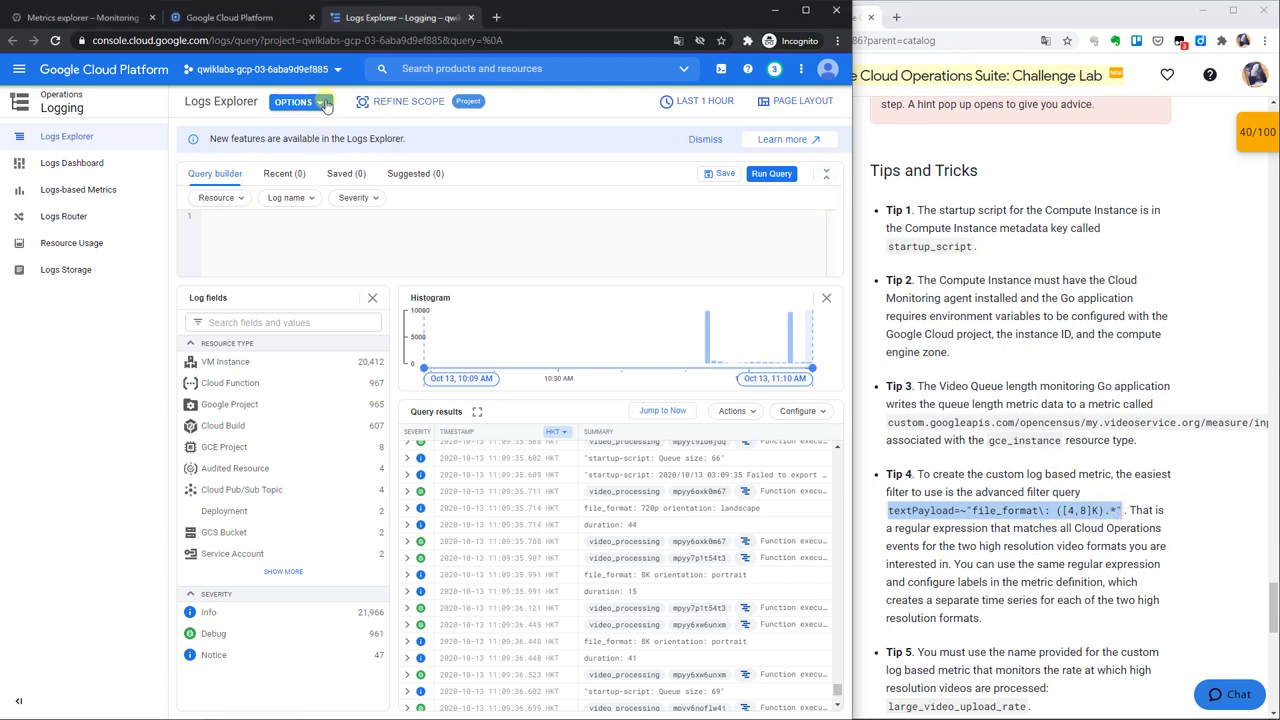
left_click(323, 104)
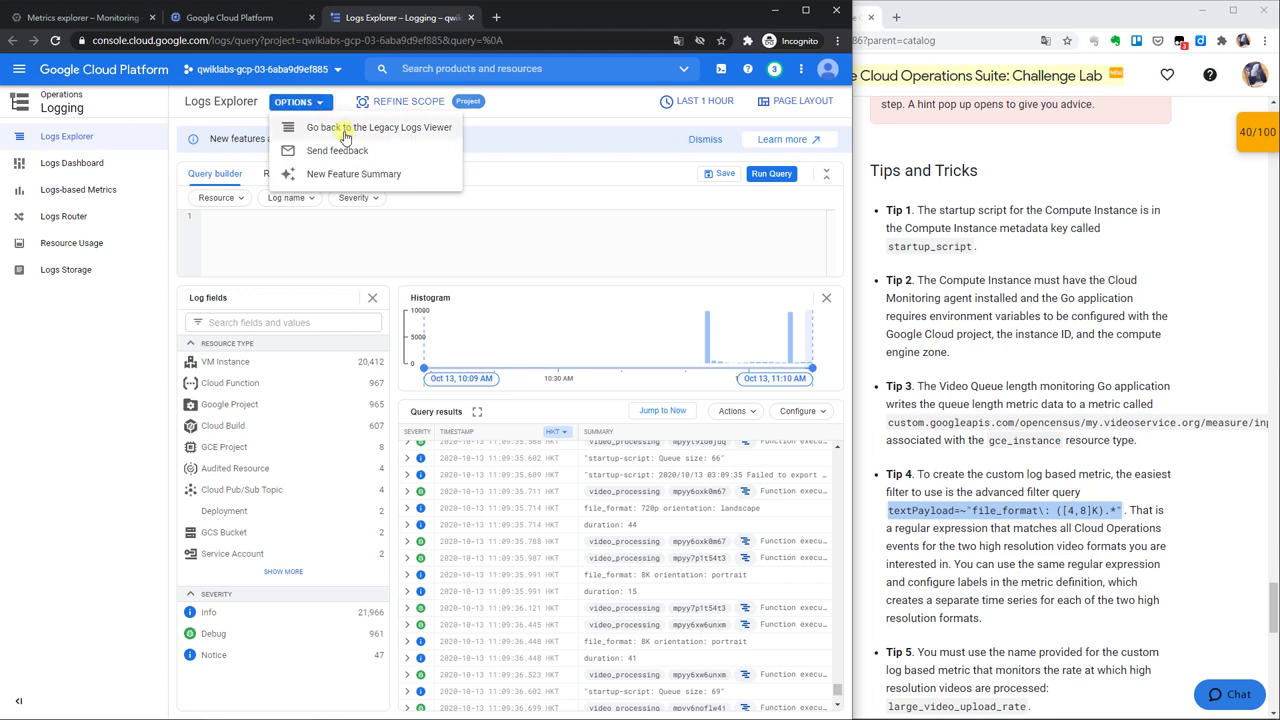
left_click(336, 130)
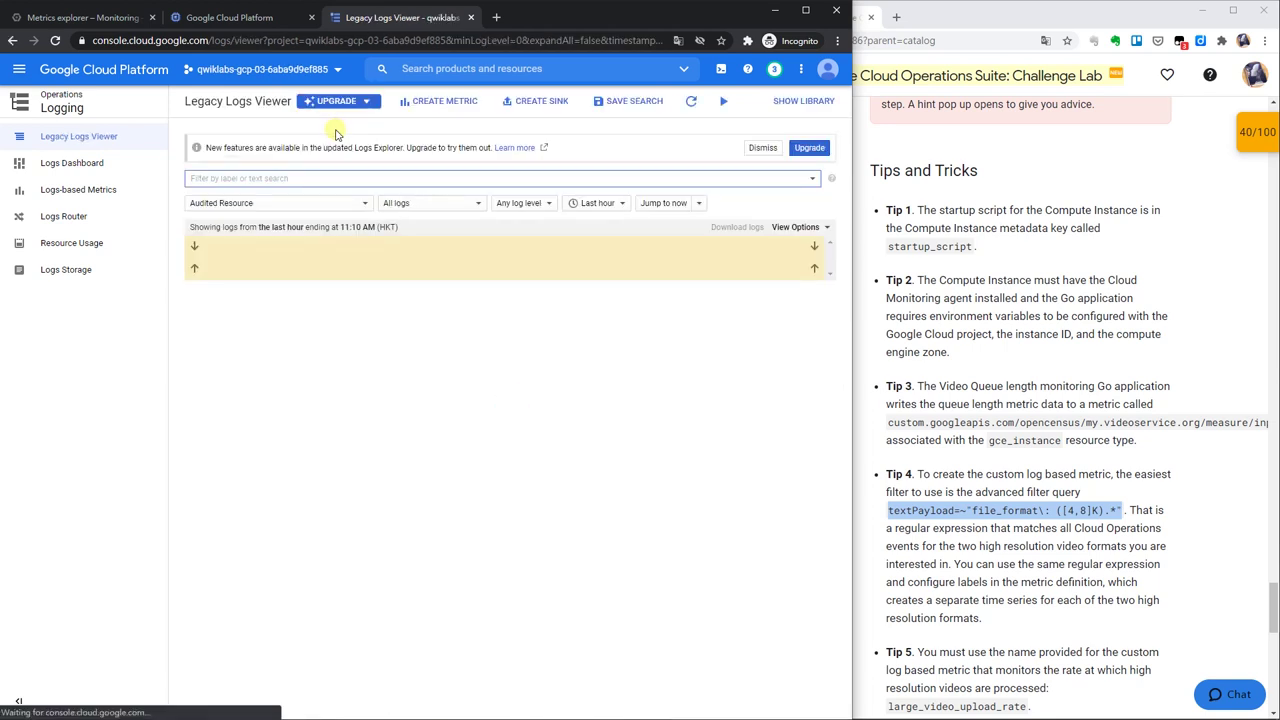
Convert the log search to an advanced filter, replace it with textPayload=~"file_format\: ([4,8]K).*", and submit it
left_click(812, 179)
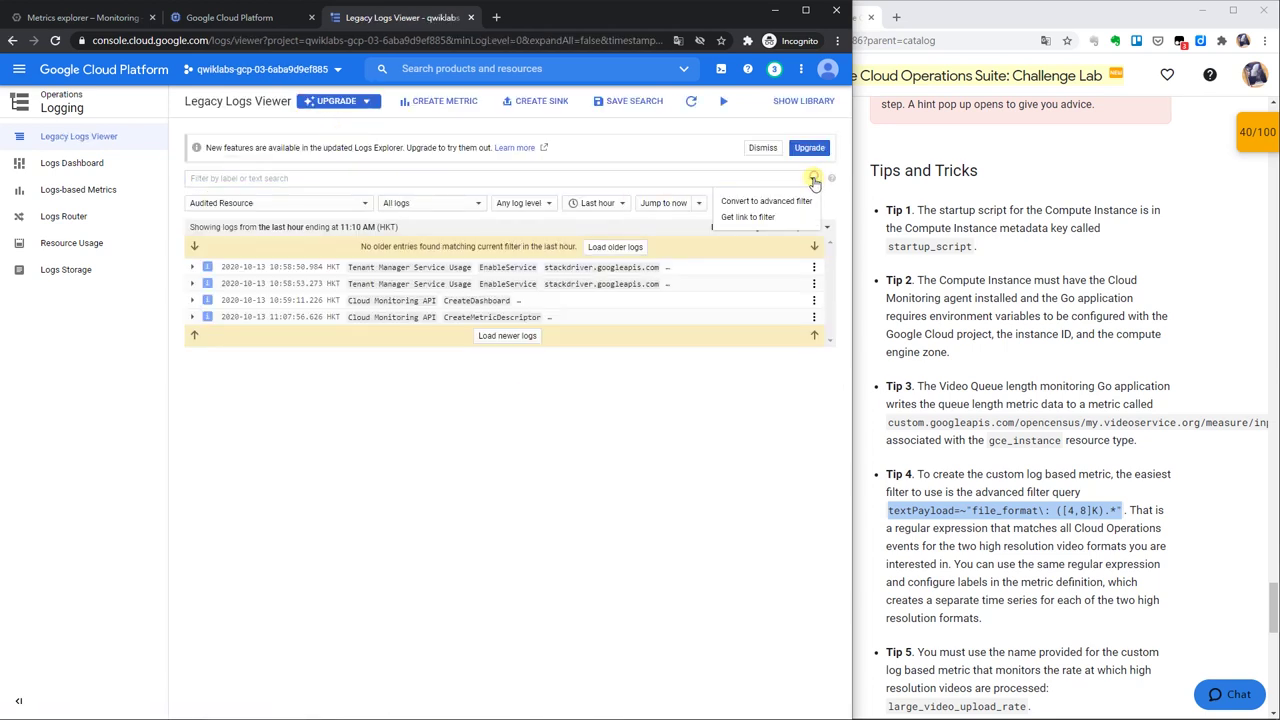
left_click(800, 200)
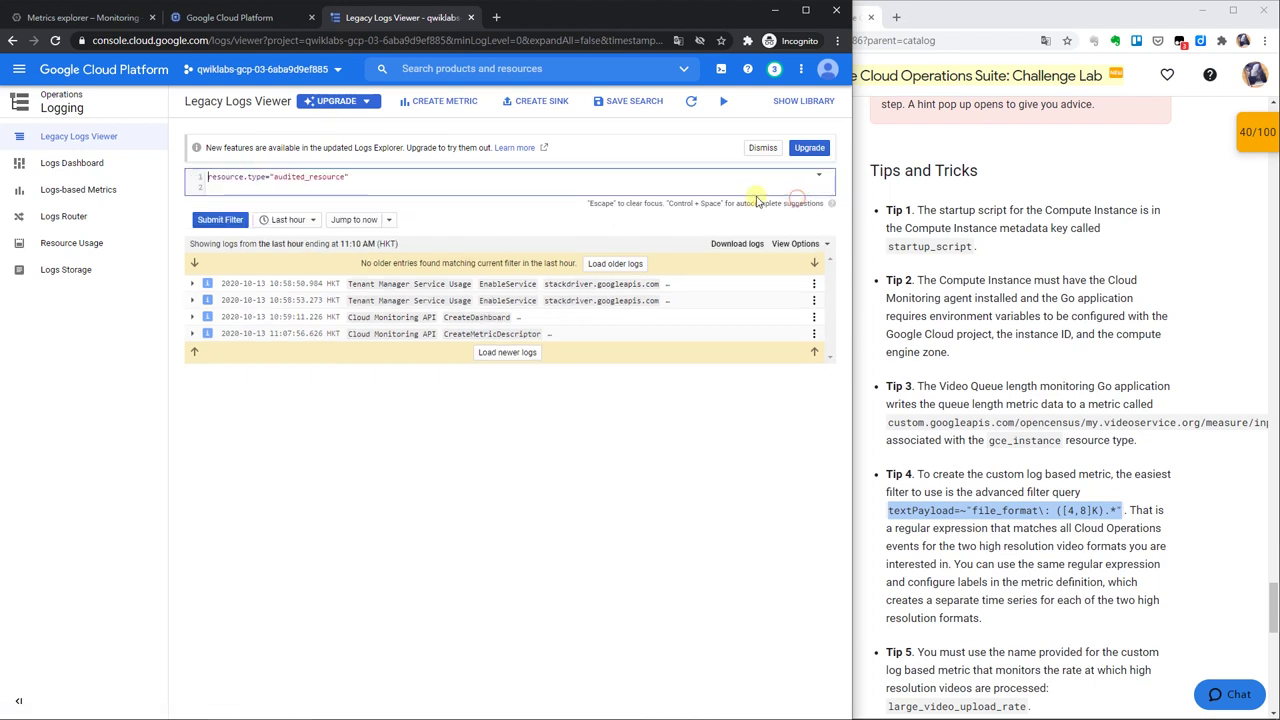
key("ctrl+v")
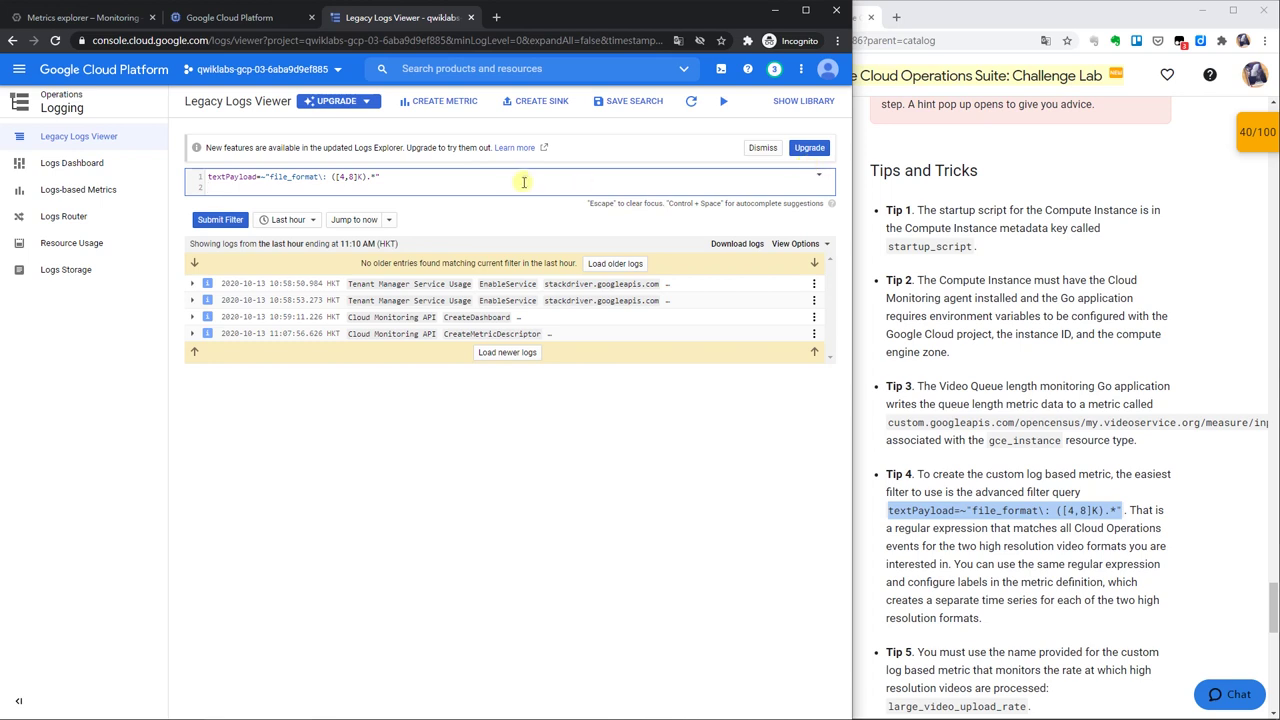
left_click(232, 210)
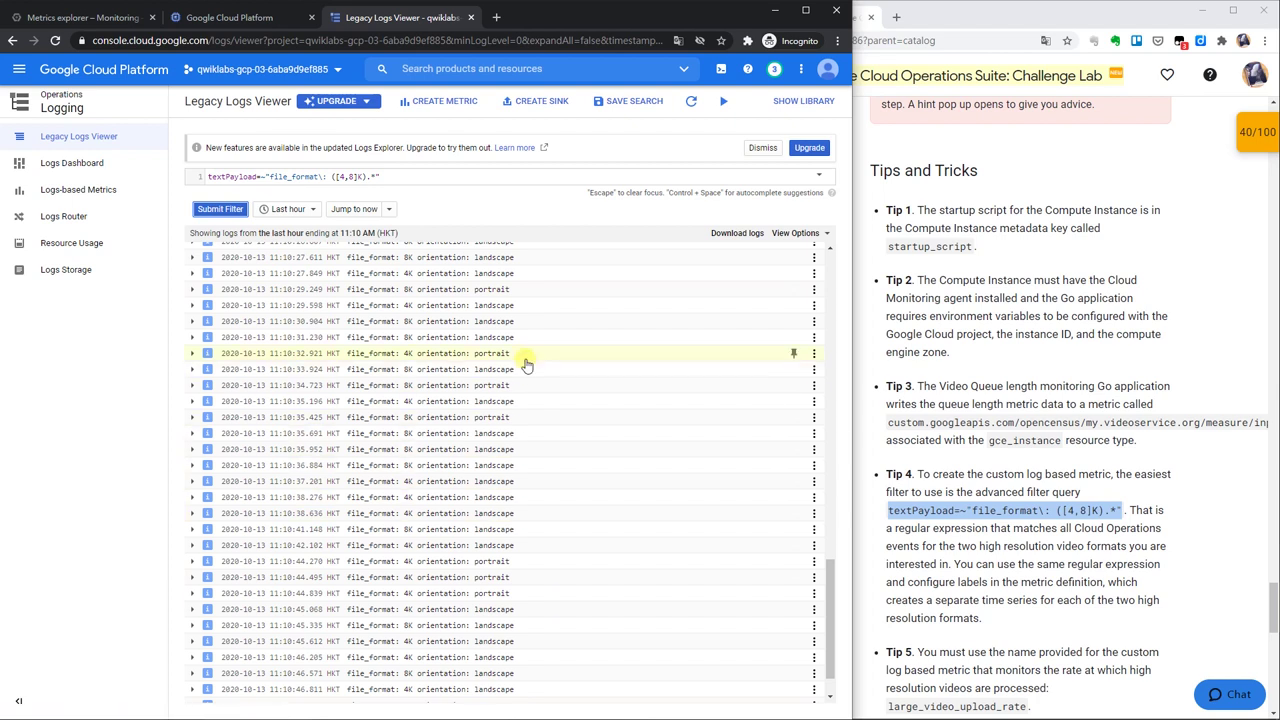
Start a new log-based metric from the filter and copy its required name, large_video_upload_rate, from the Task 3 instructions
left_click(437, 103)
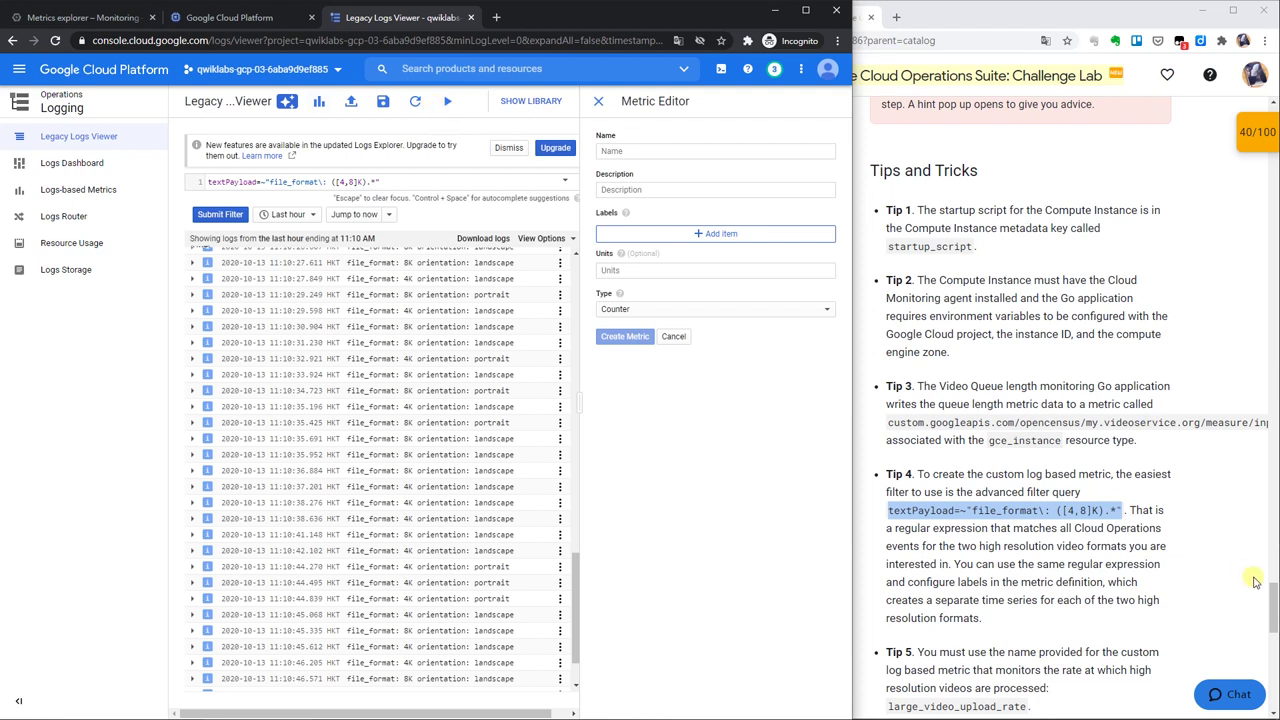
scroll(1268, 590, "up", 1)
left_click(1267, 535, "shift")
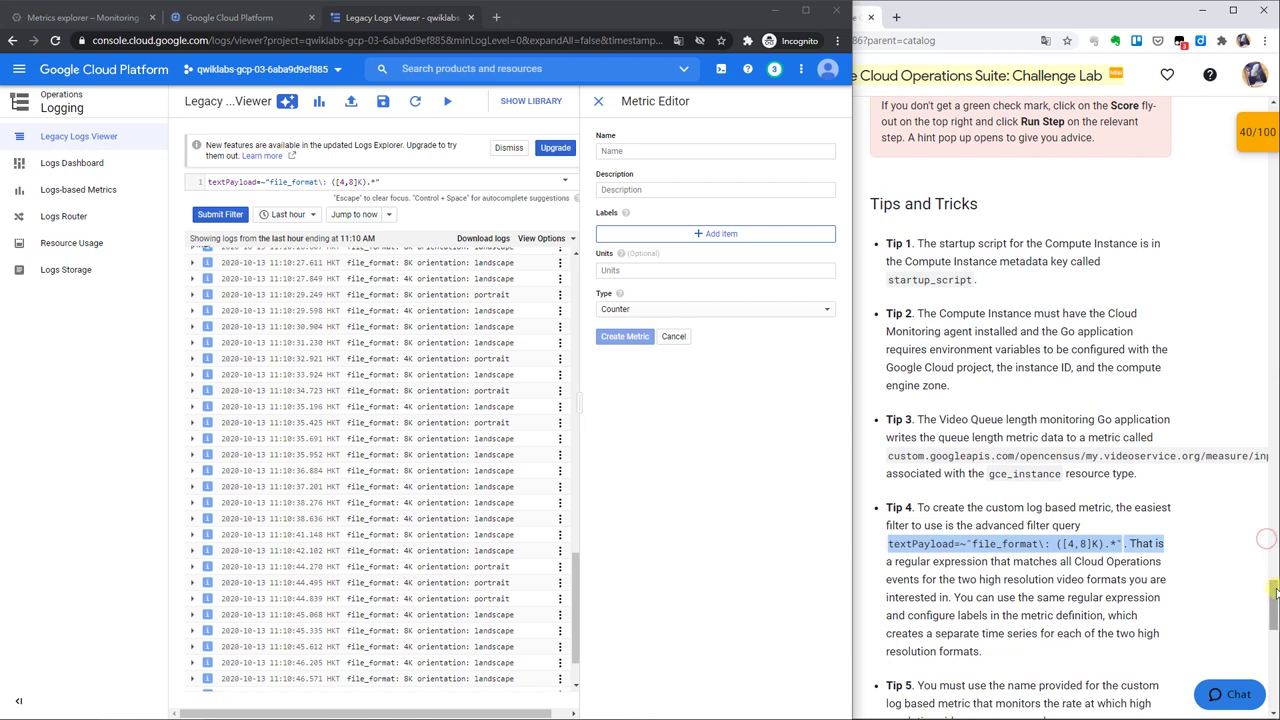
left_click_drag(1270, 595, 1275, 484)
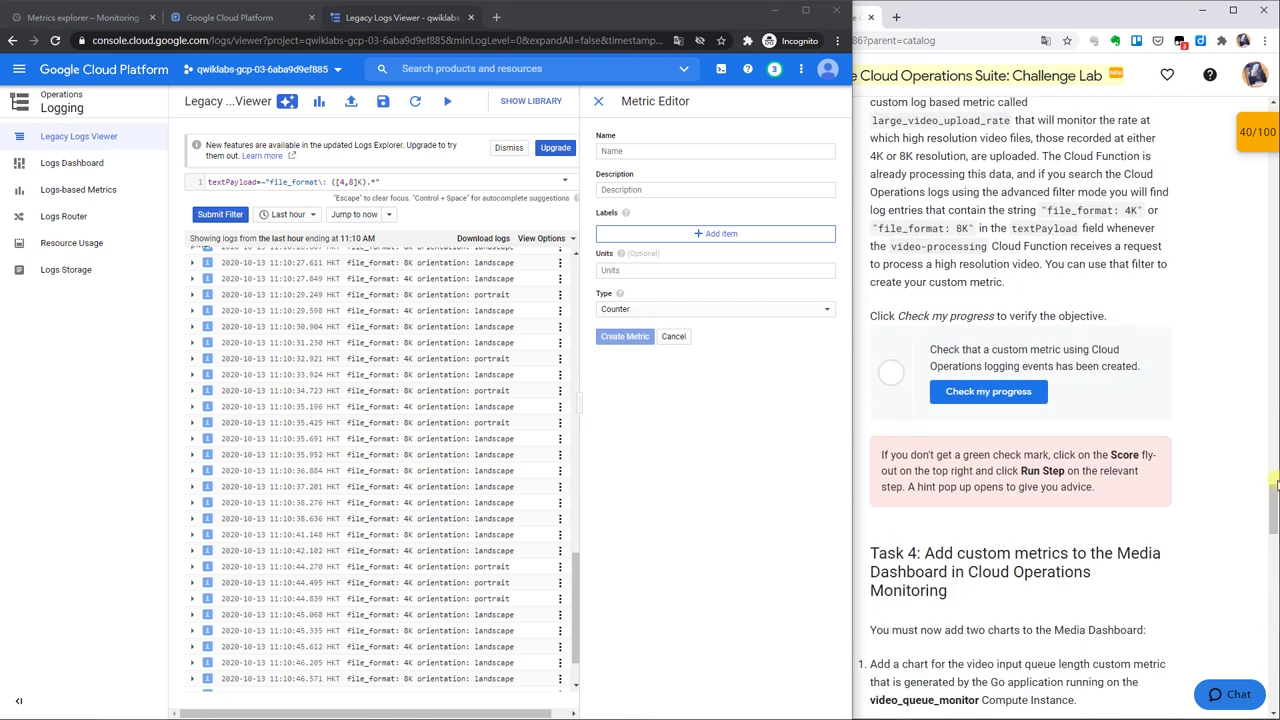
scroll(1226, 495, "up", 3)
scroll(1226, 495, "up", 1)
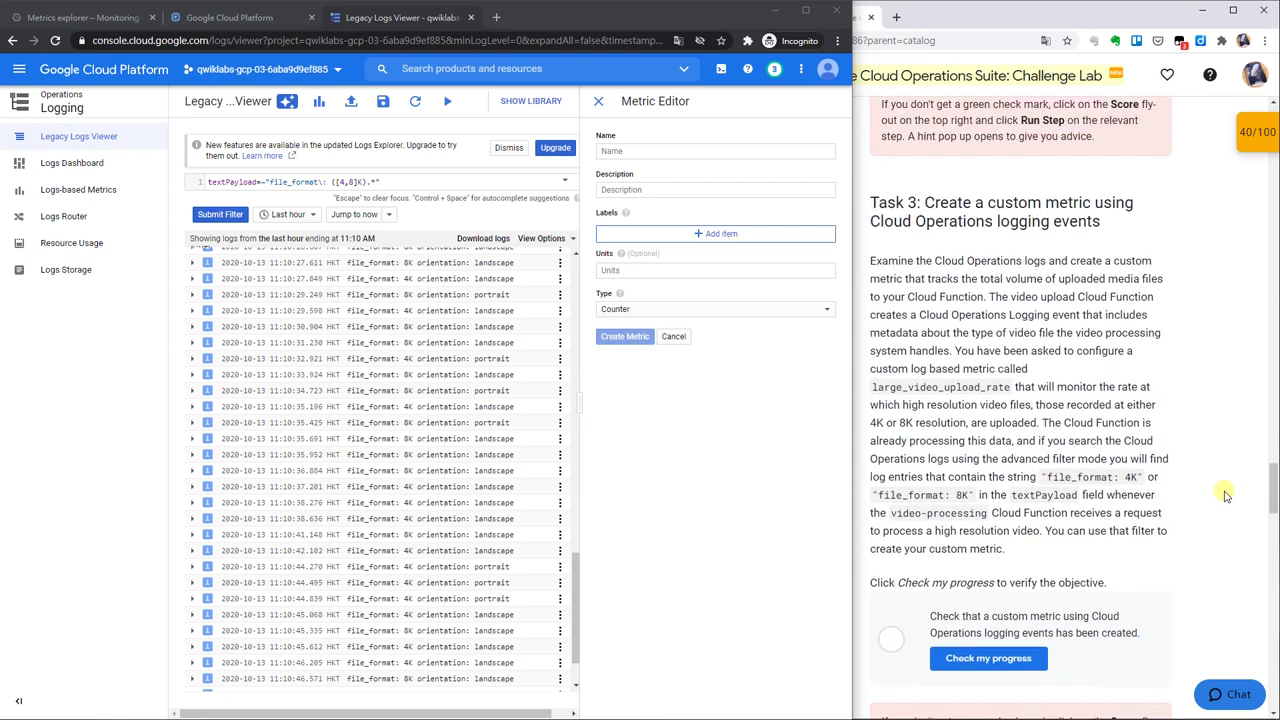
triple_click(963, 387)
left_click(963, 387)
left_click_drag(877, 390, 1008, 387)
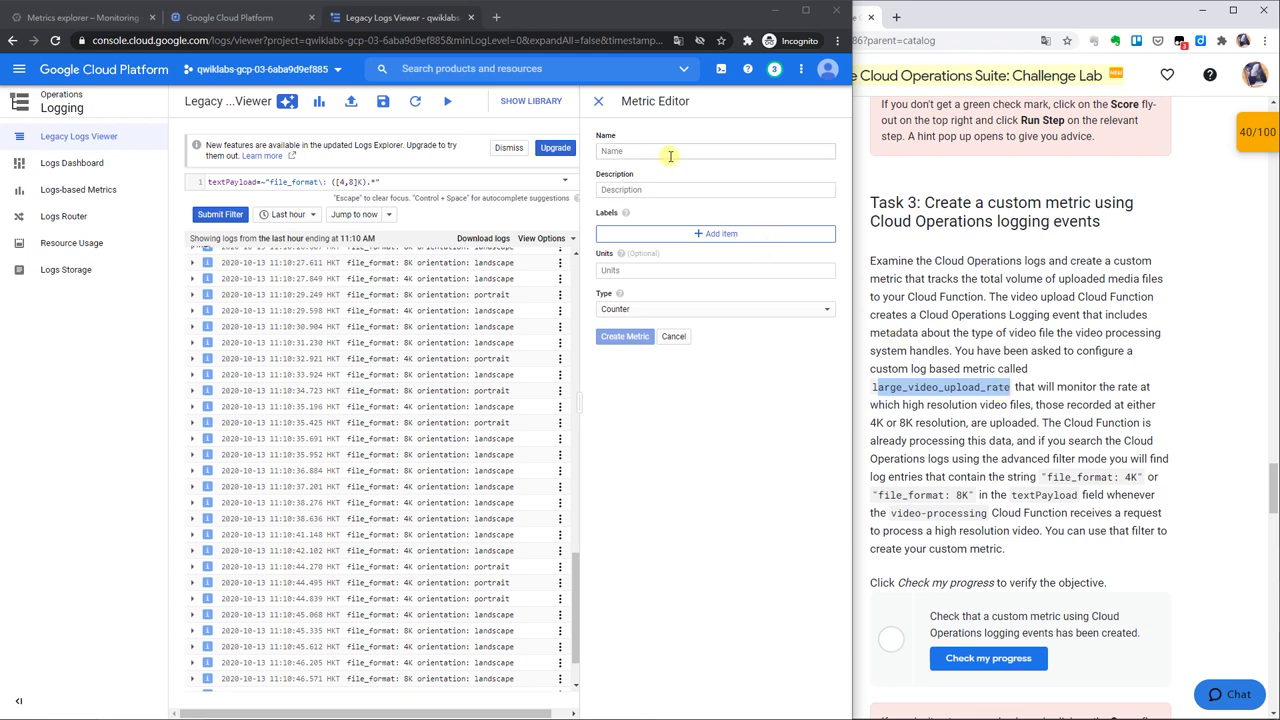
Name the metric large_video_upload_rate, keep its type as Counter, and create it
left_click(730, 152)
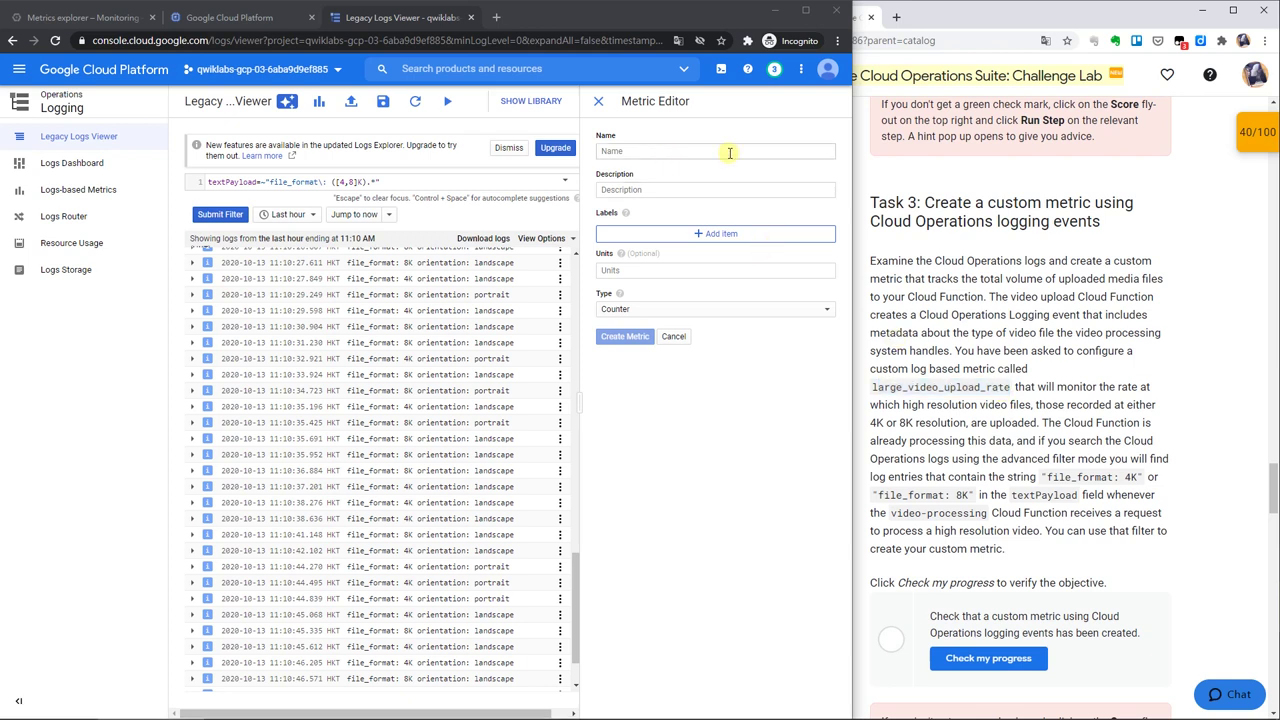
type("arge_video_upload_rate")
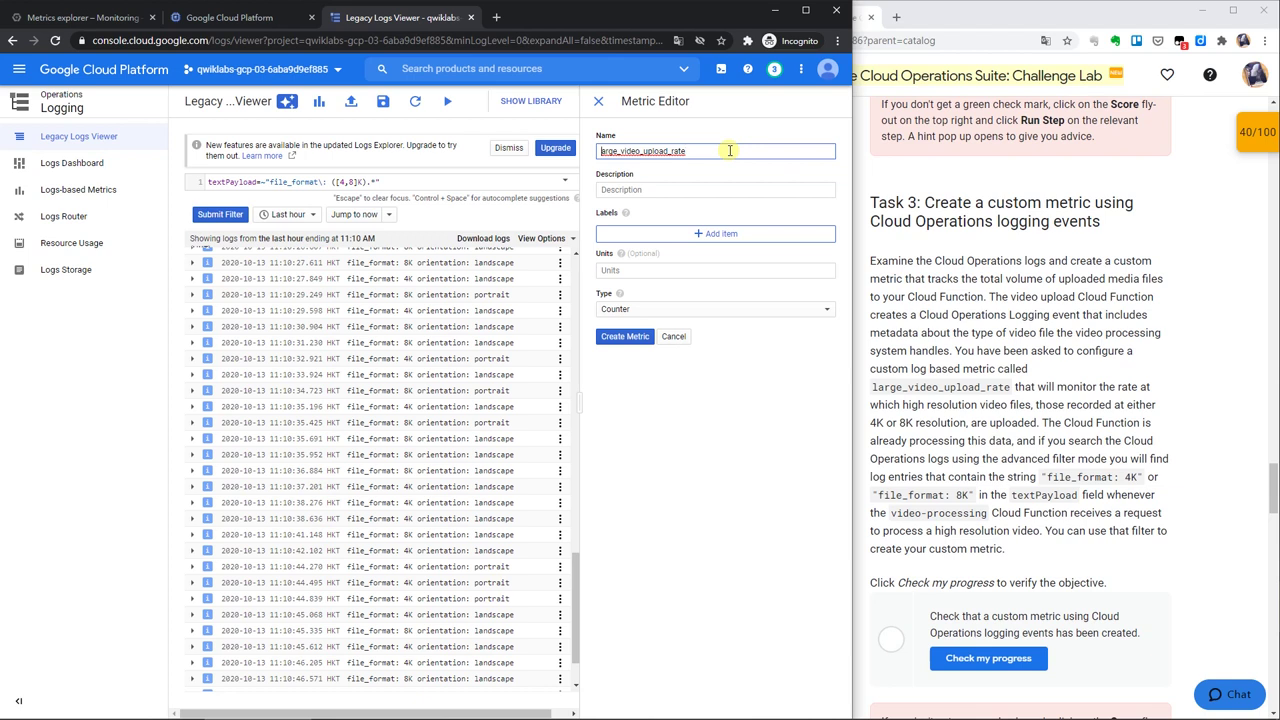
key("Home")
type("l")
left_click(714, 270)
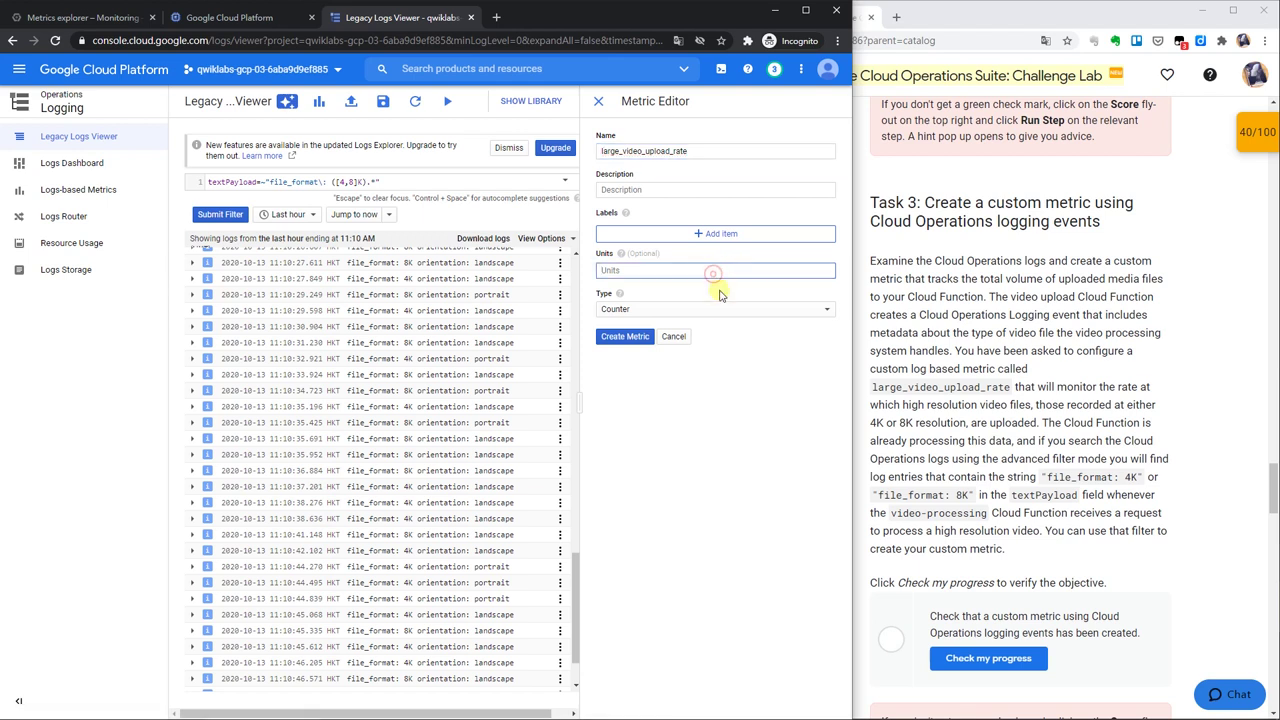
left_click(727, 311)
left_click(727, 311)
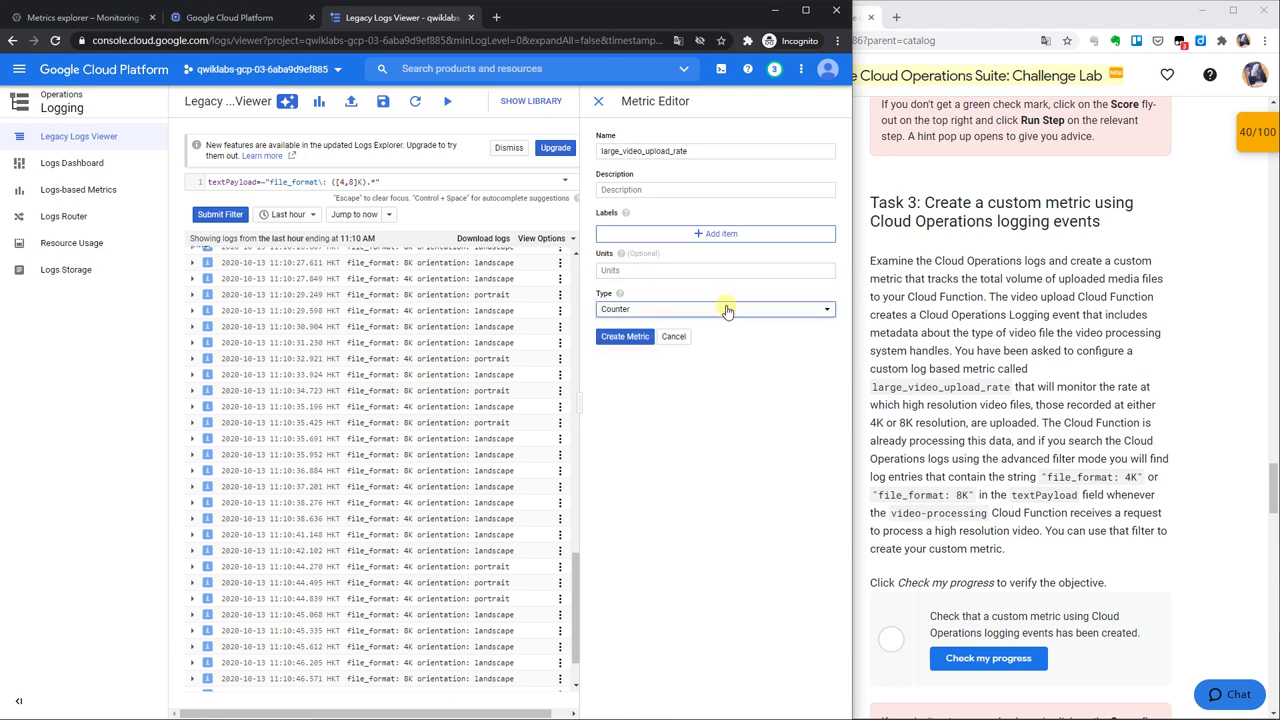
left_click(625, 337)
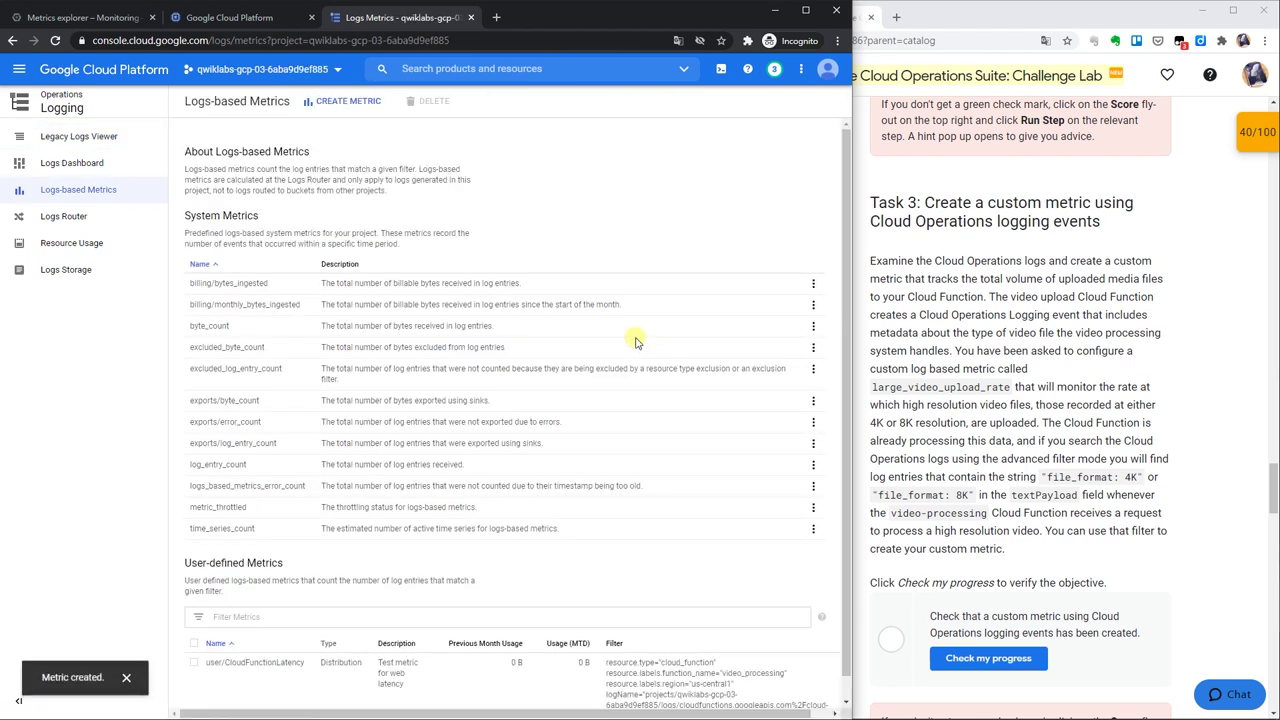
Check the lab's Task 3 objective on the logging-based custom metric and read the Task 4 instructions
scroll(635, 342, "down", 1)
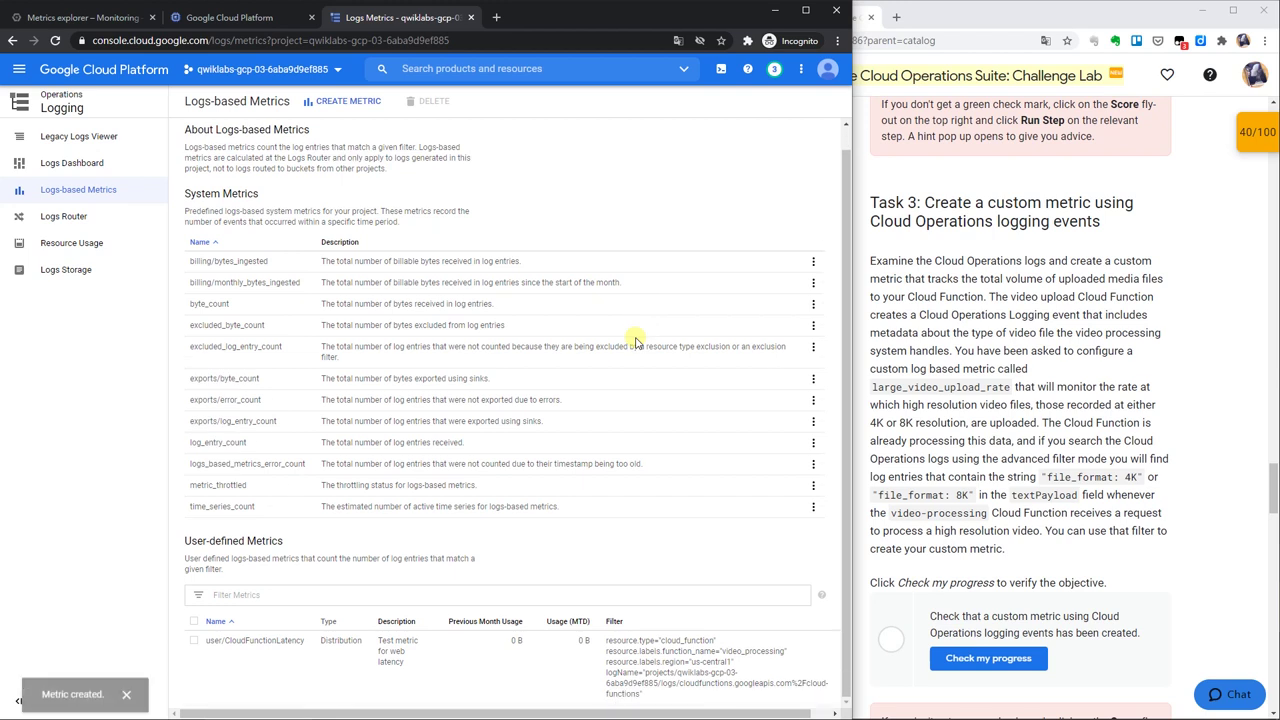
left_click(1015, 663)
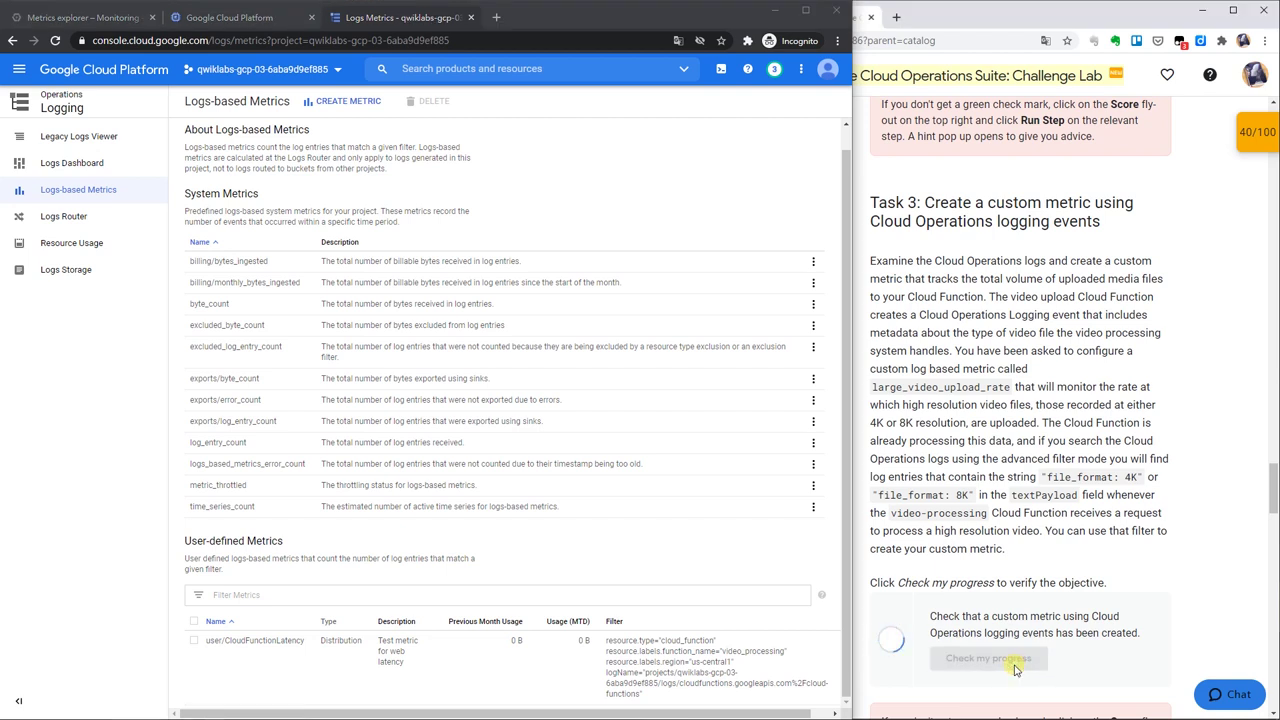
scroll(1015, 668, "down", 6)
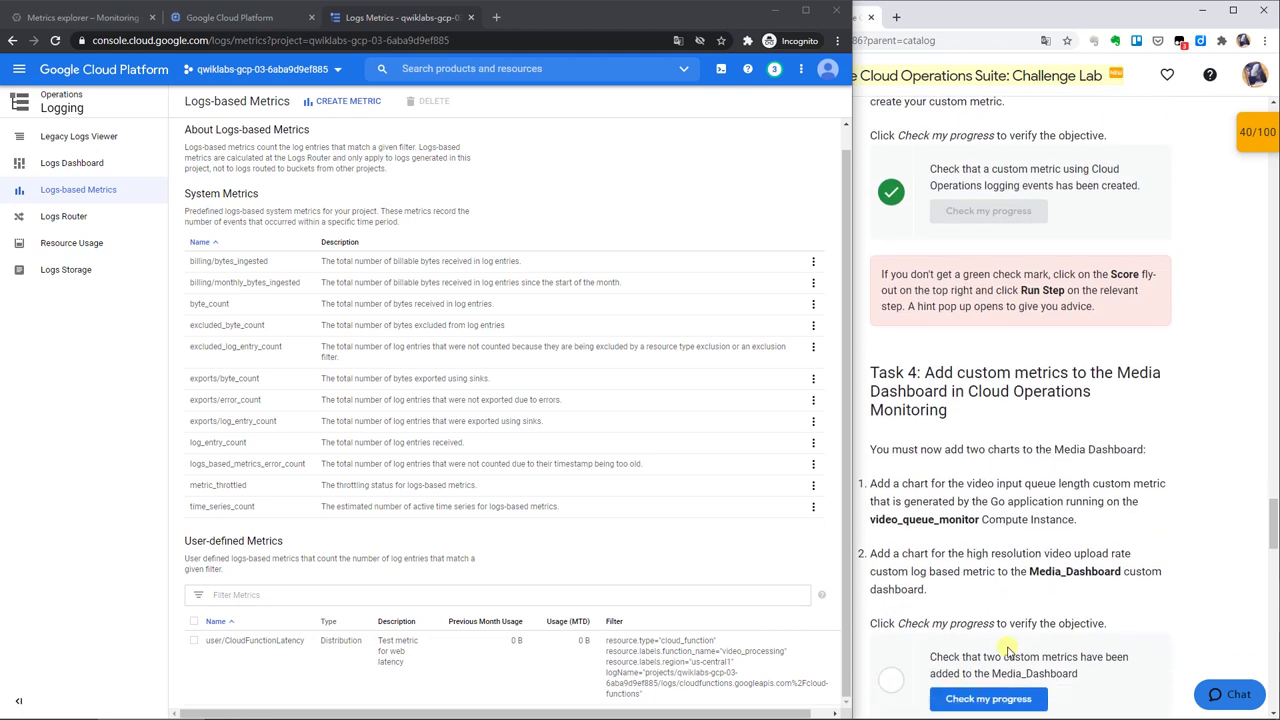
scroll(1010, 650, "down", 2)
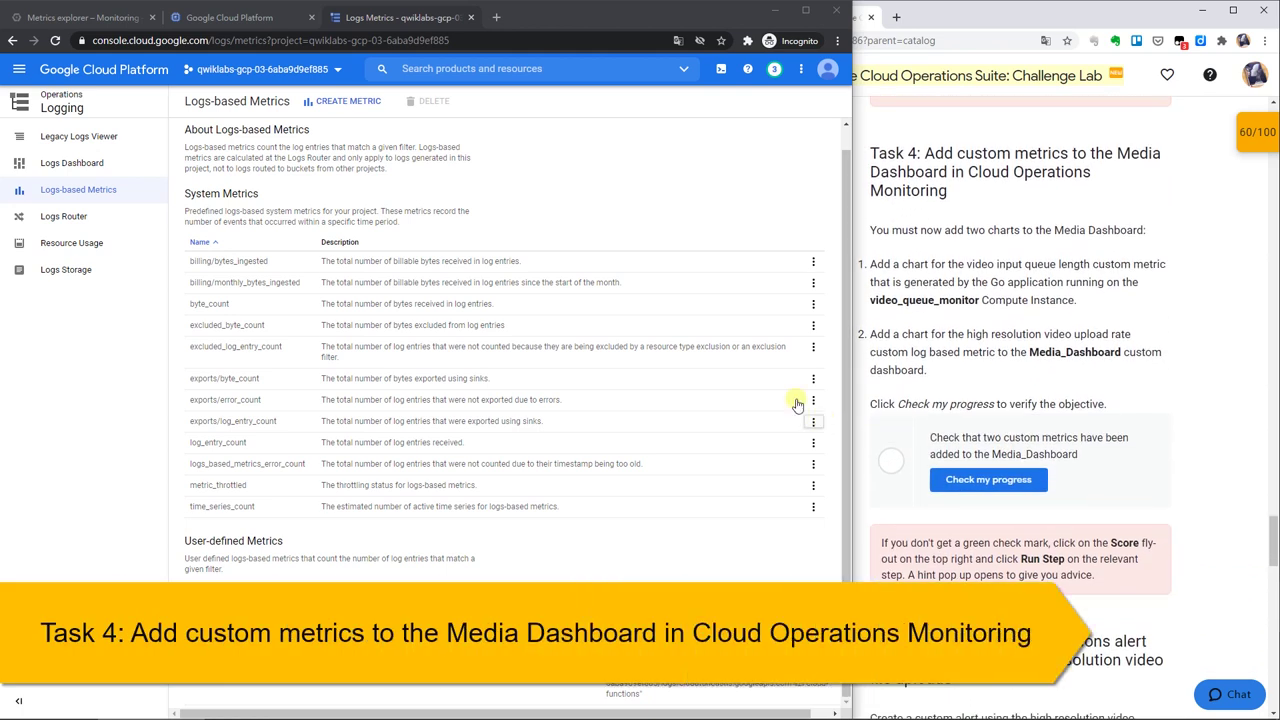
Open Media_Dashboard in the Monitoring tab and start adding a chart
left_click(85, 17)
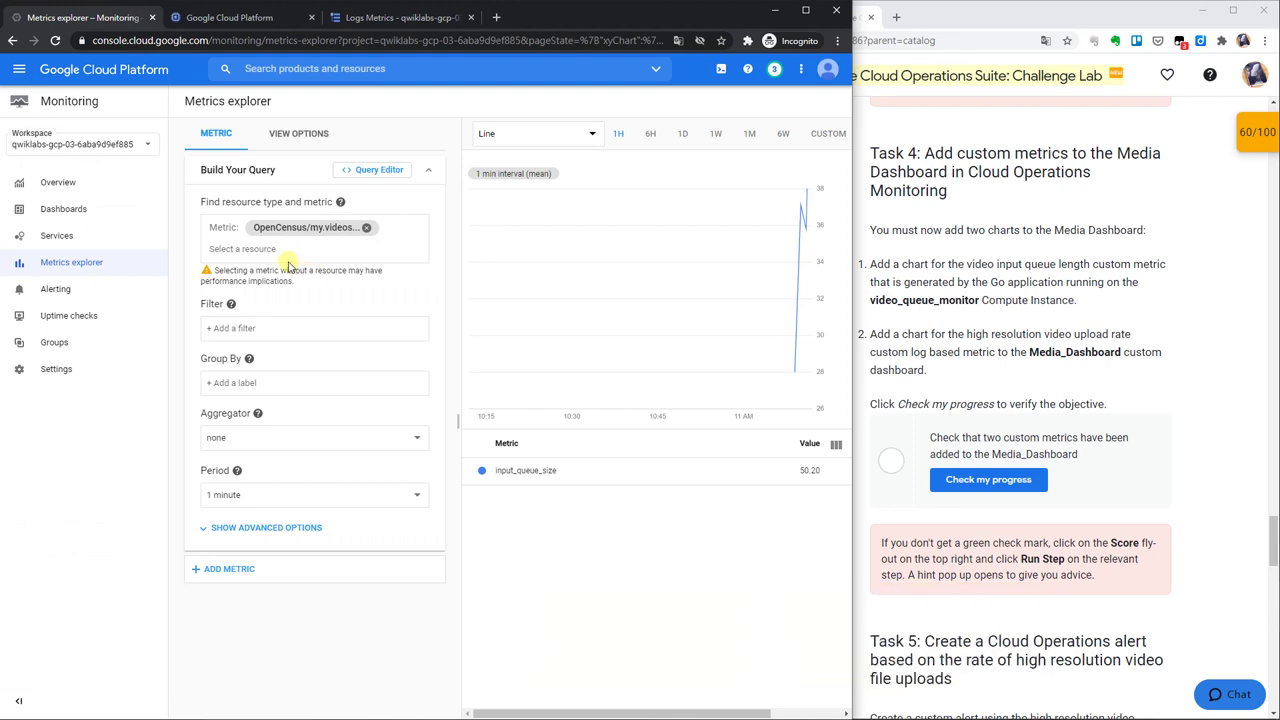
left_click(92, 208)
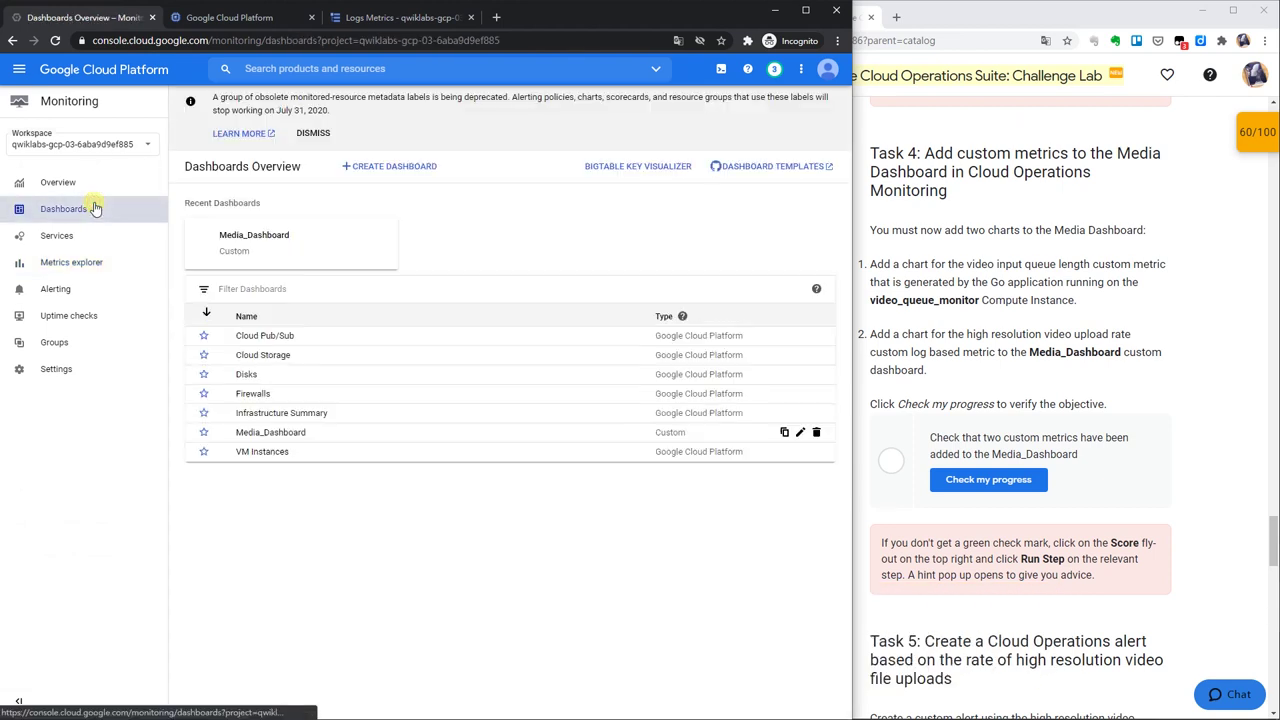
left_click(274, 436)
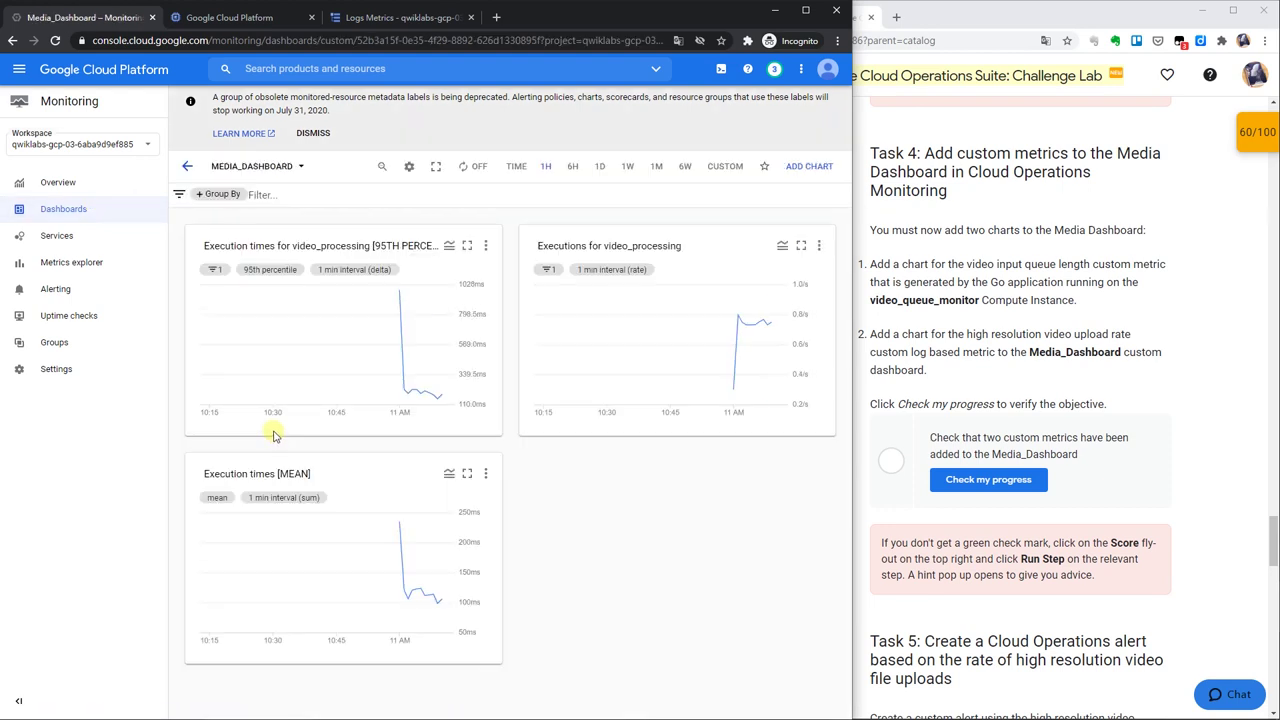
left_click(794, 172)
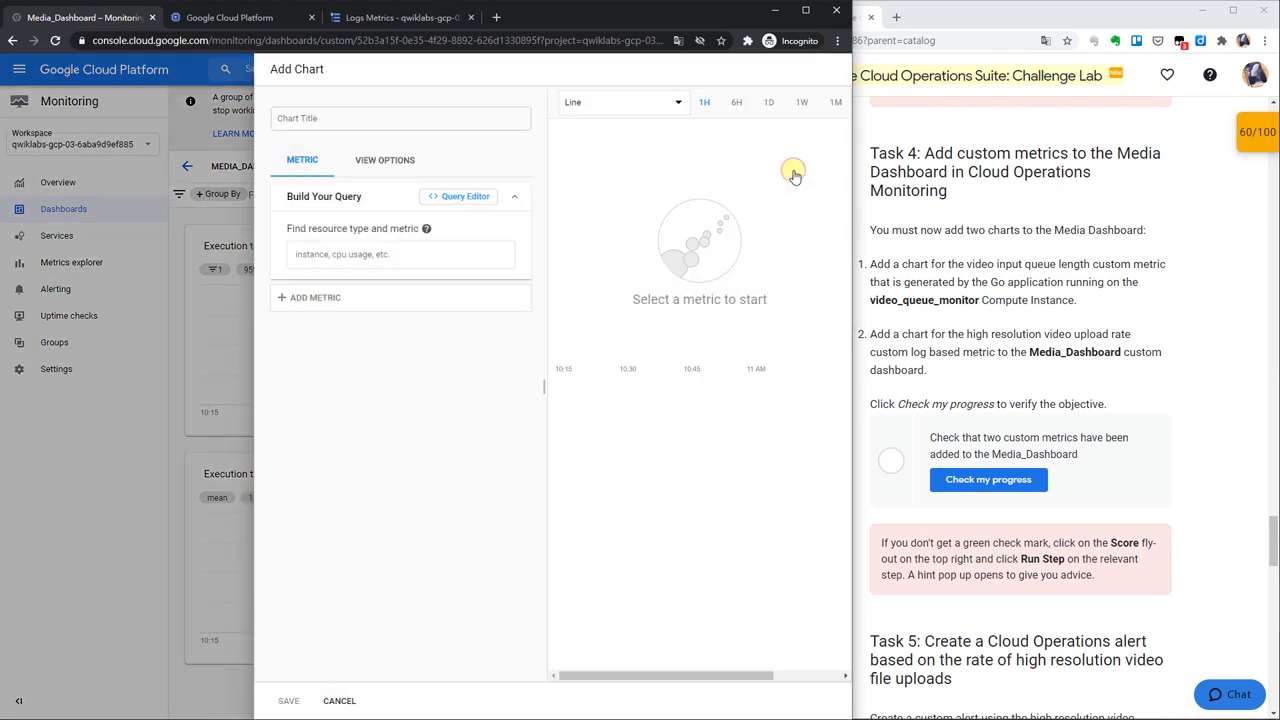
Find the OpenCensus input_queue_size metric by searching for input_que and chart it for the VM Instance (gce_instance) resource type
left_click(407, 259)
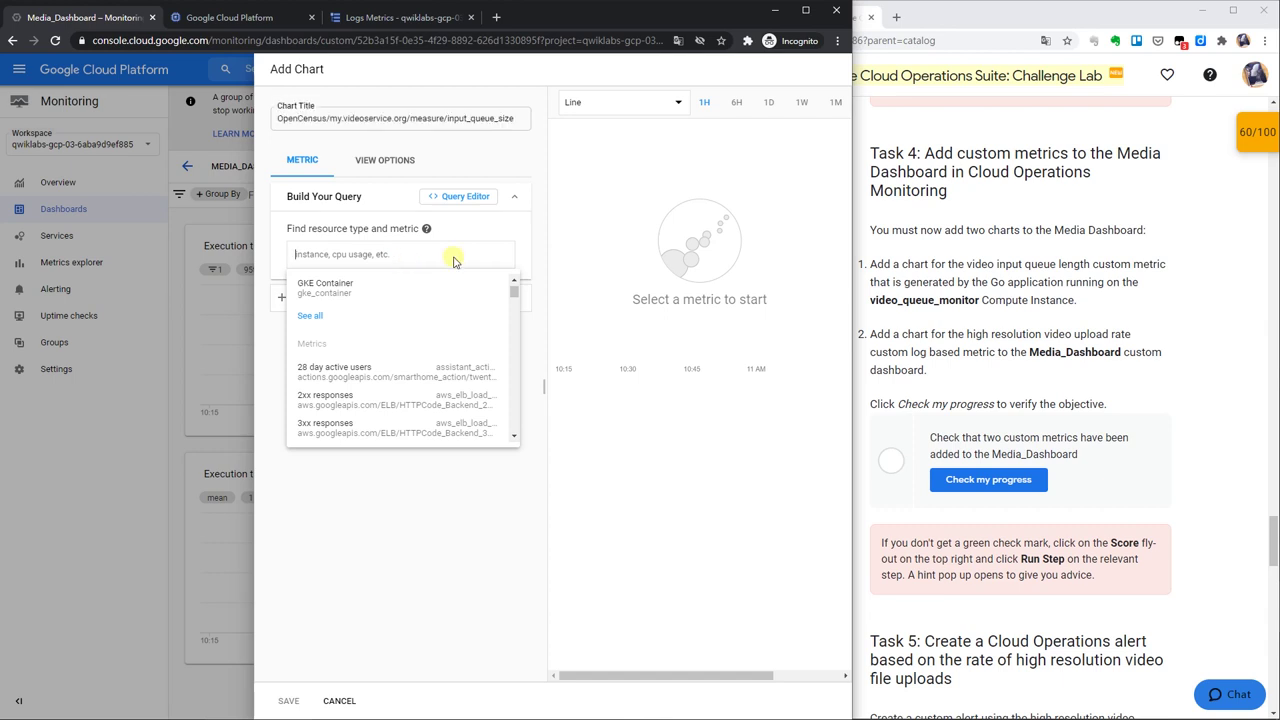
type("input")
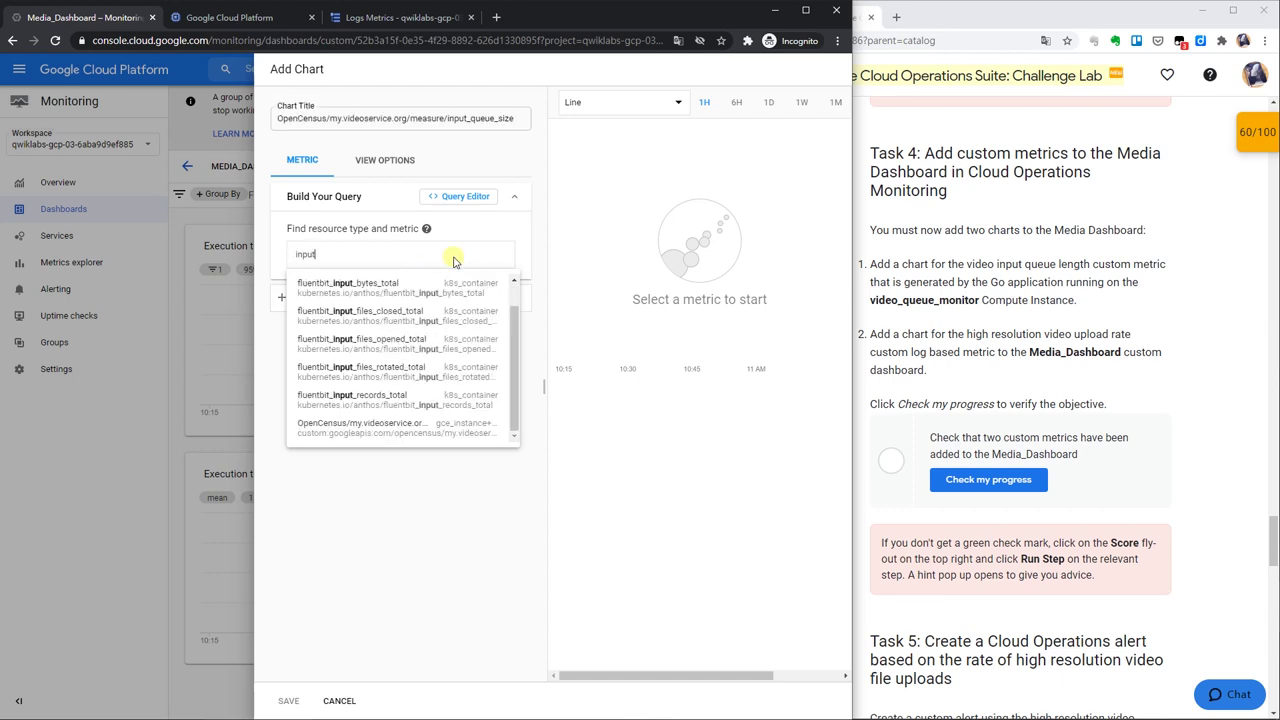
type("_que")
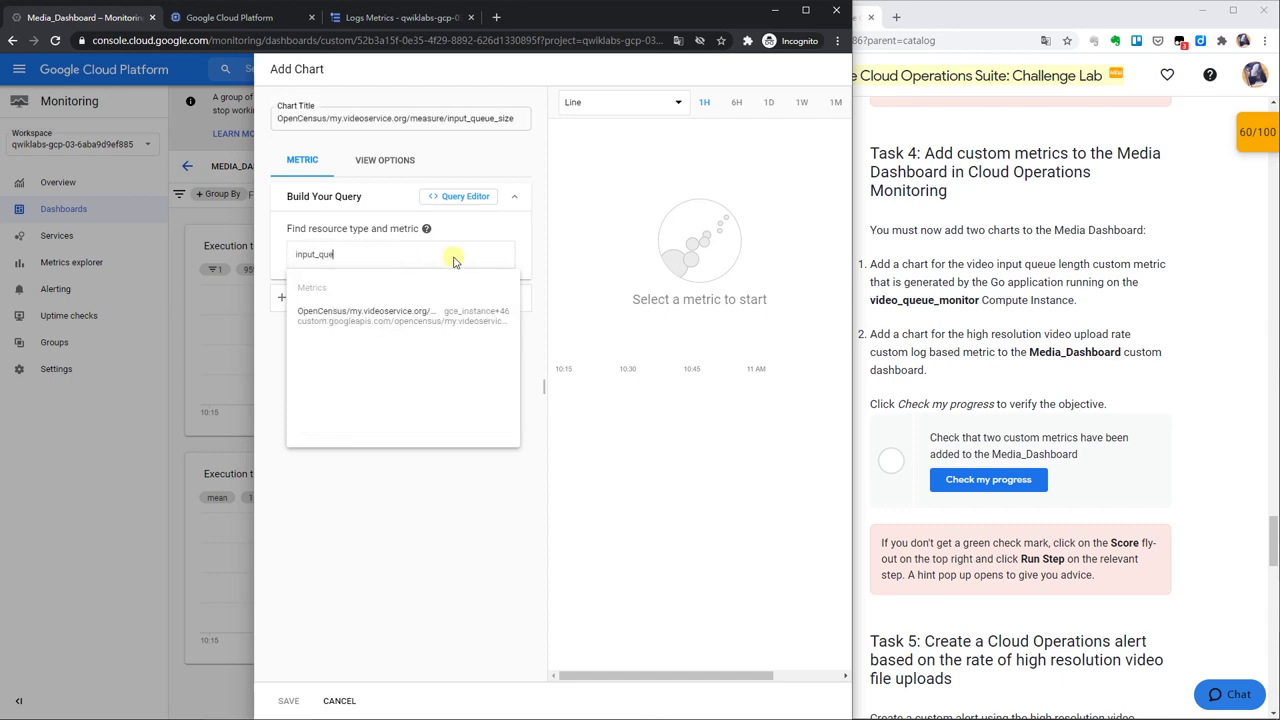
left_click(408, 320)
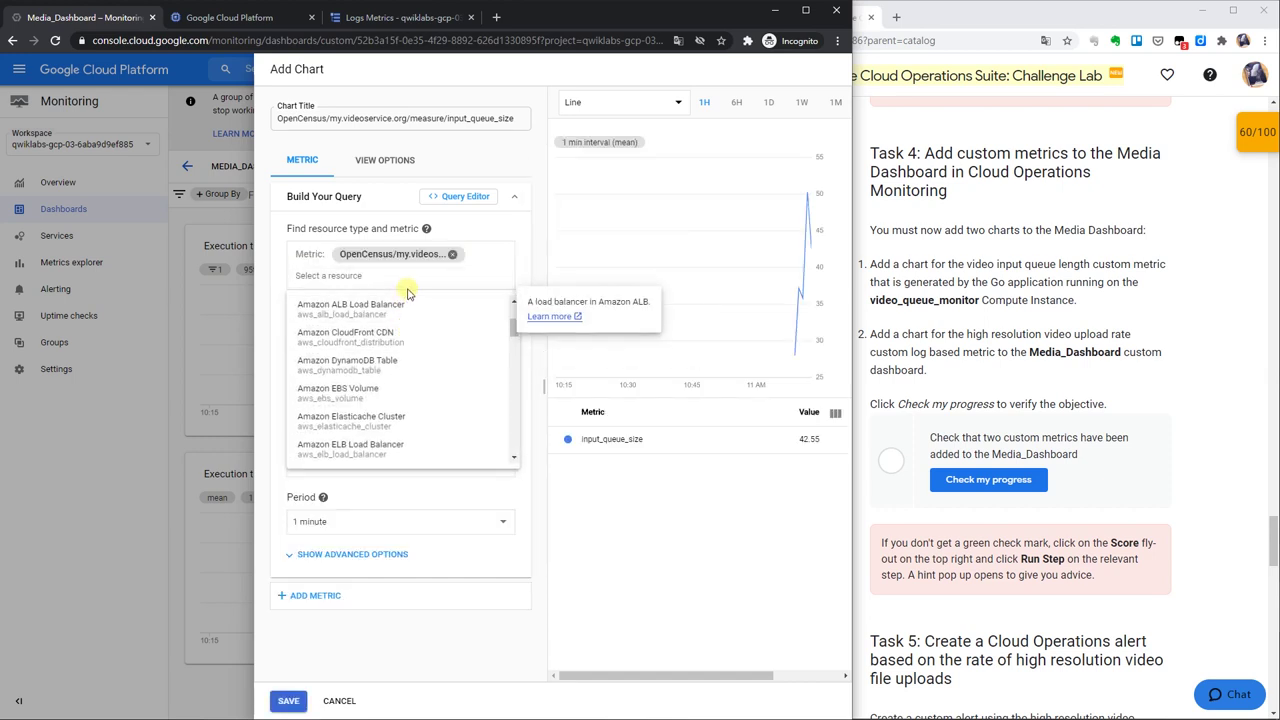
type("gce")
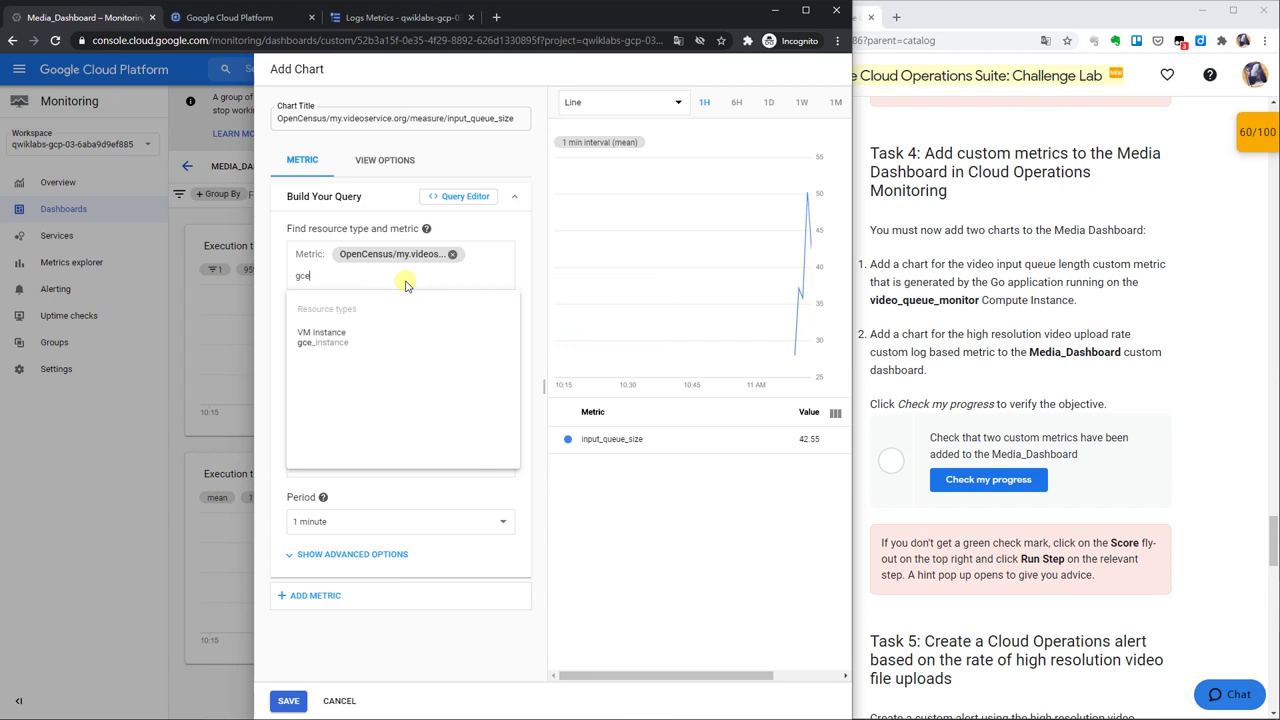
left_click(325, 338)
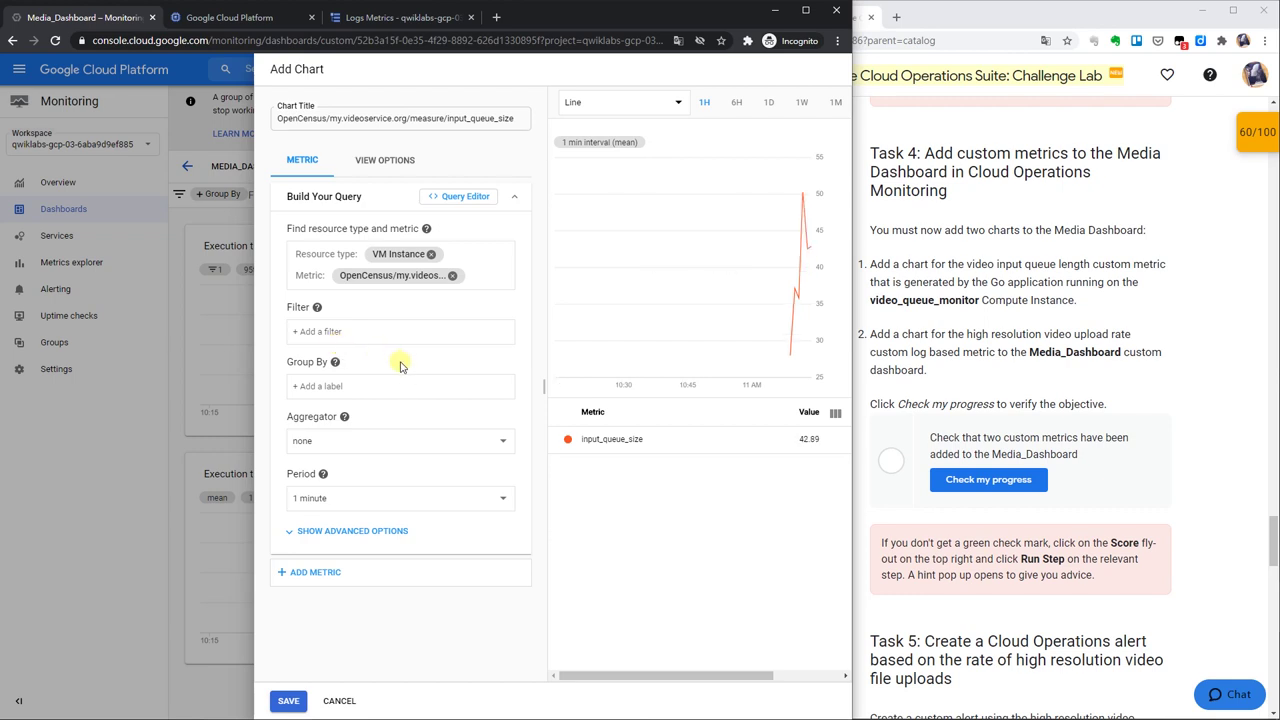
left_click(344, 332)
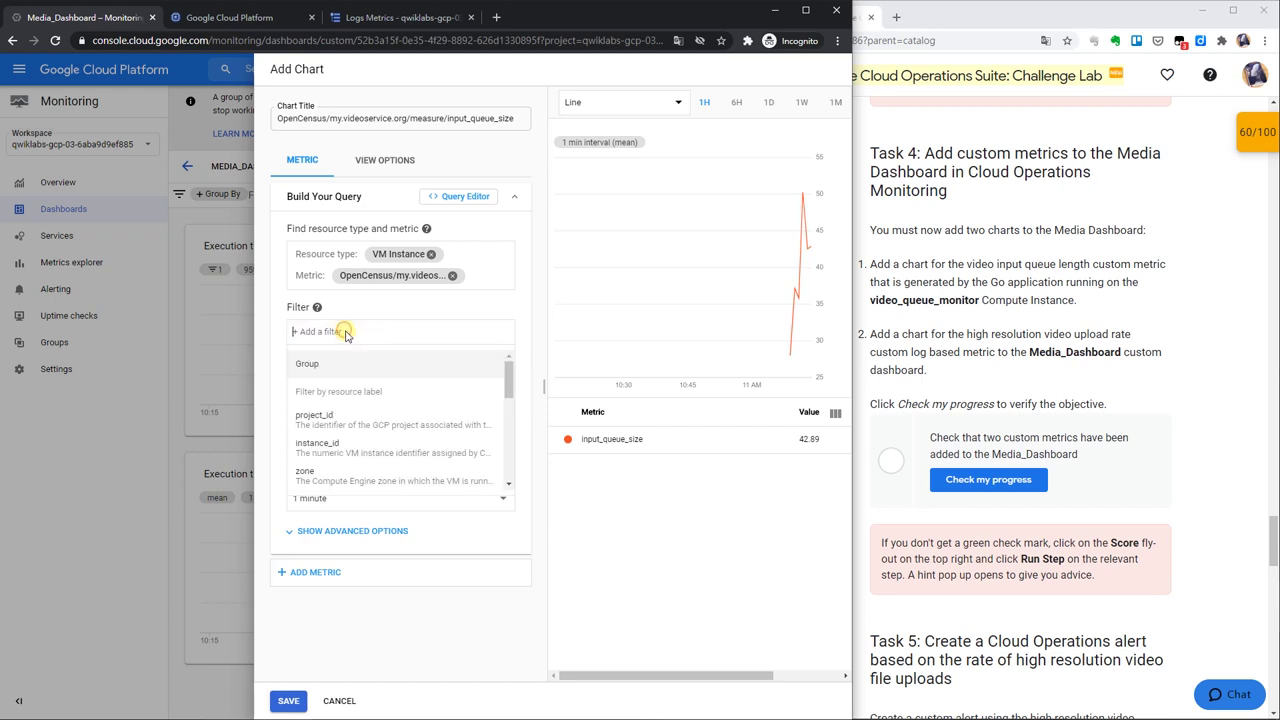
left_click(408, 445)
left_click(404, 410)
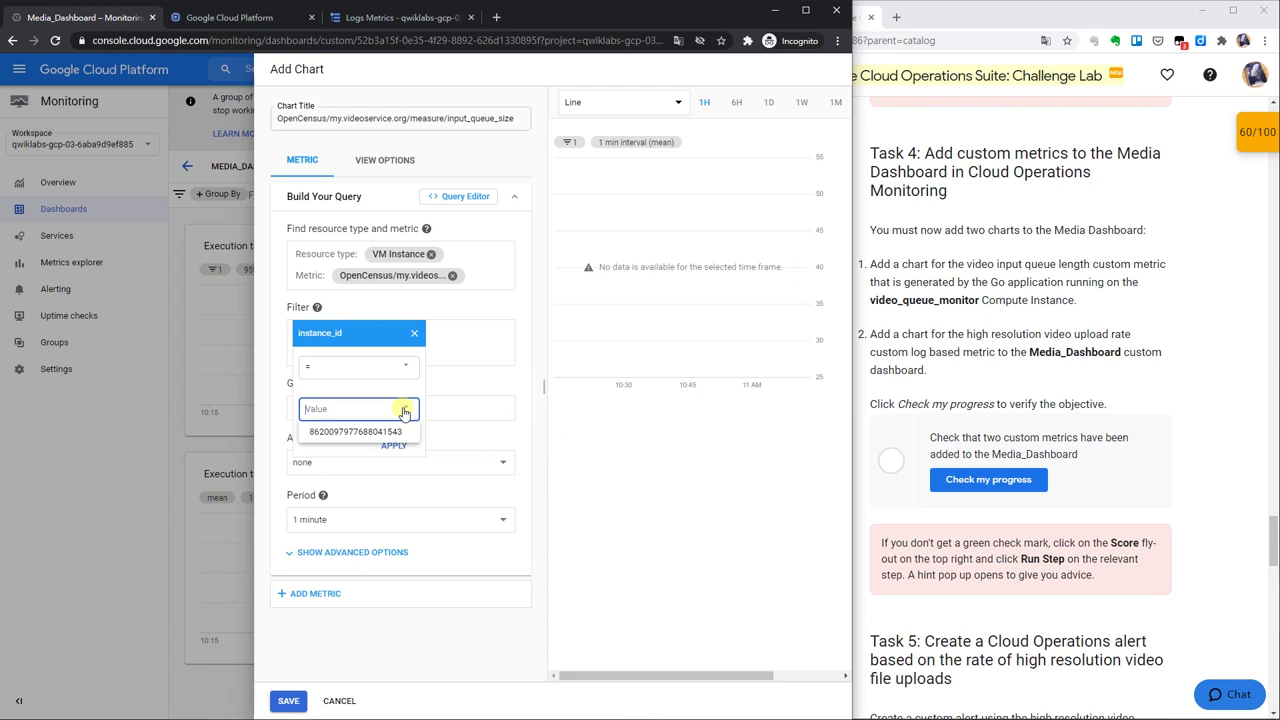
left_click(390, 433)
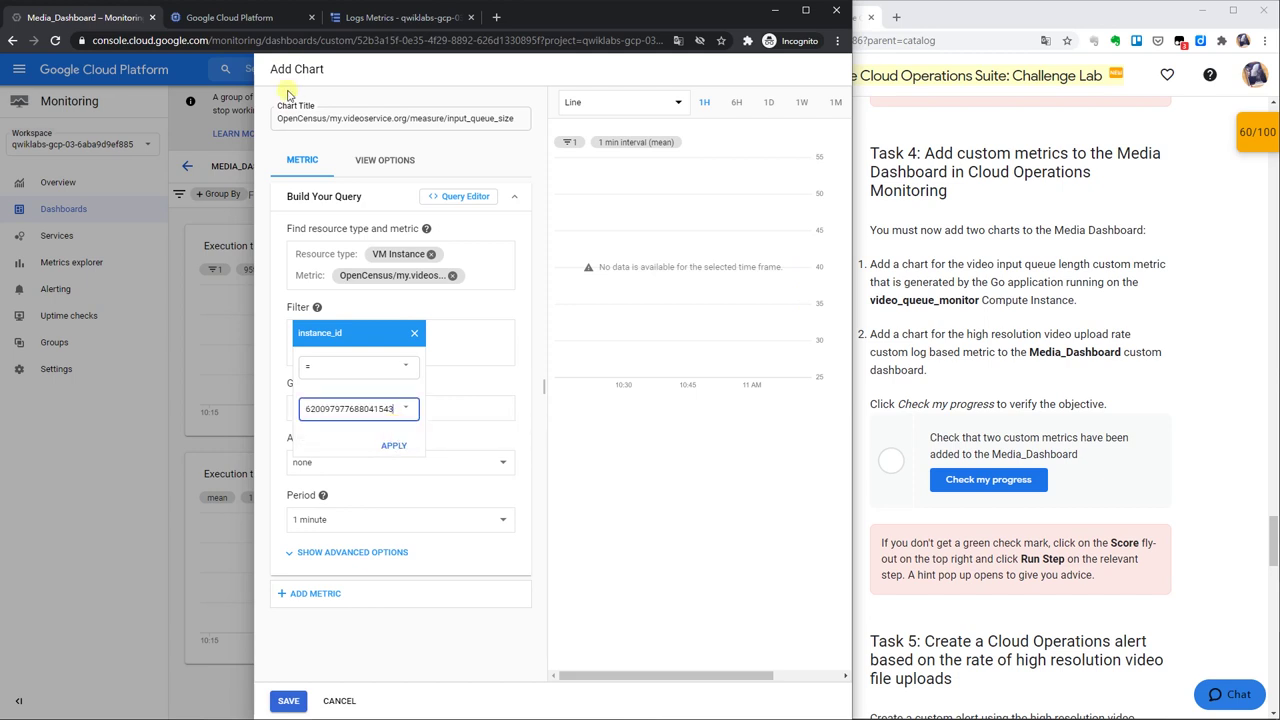
Copy the Instance Id from the video-queue-monitor VM's details and paste it as the instance_id filter value
left_click(282, 19)
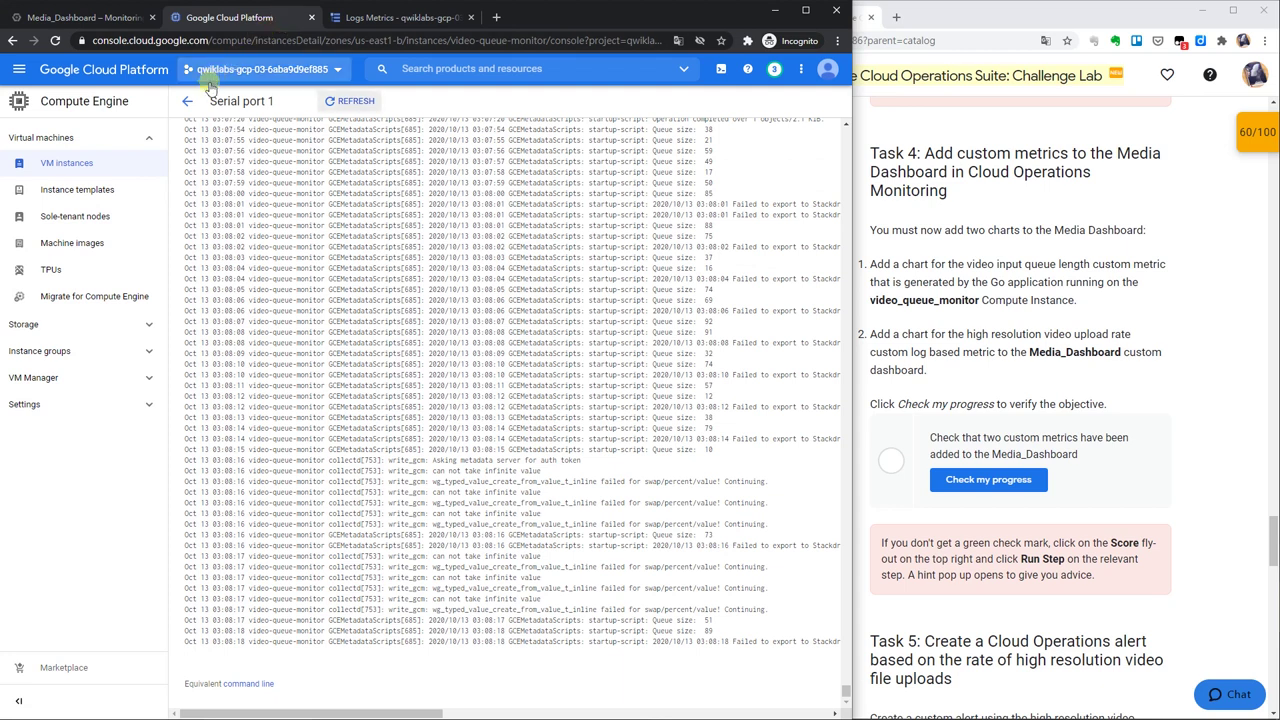
left_click(187, 101)
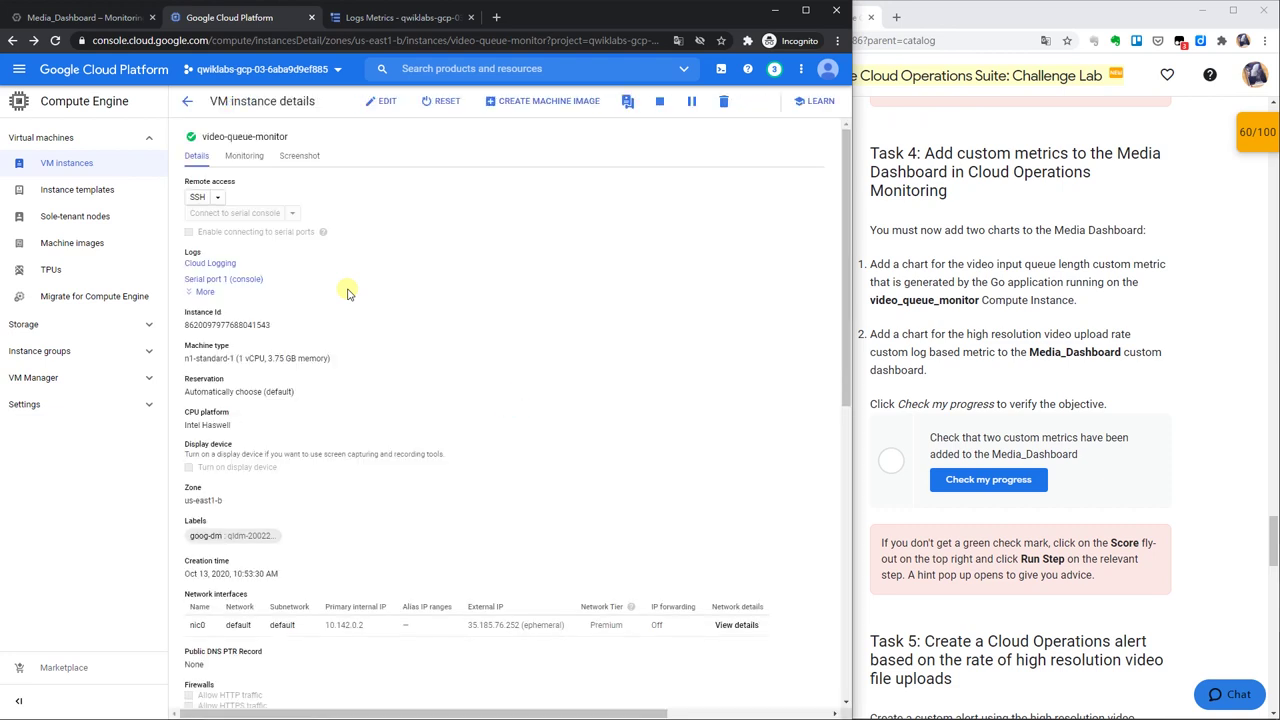
double_click(262, 323)
key("ctrl+c")
key("ctrl+1")
key("ctrl+v")
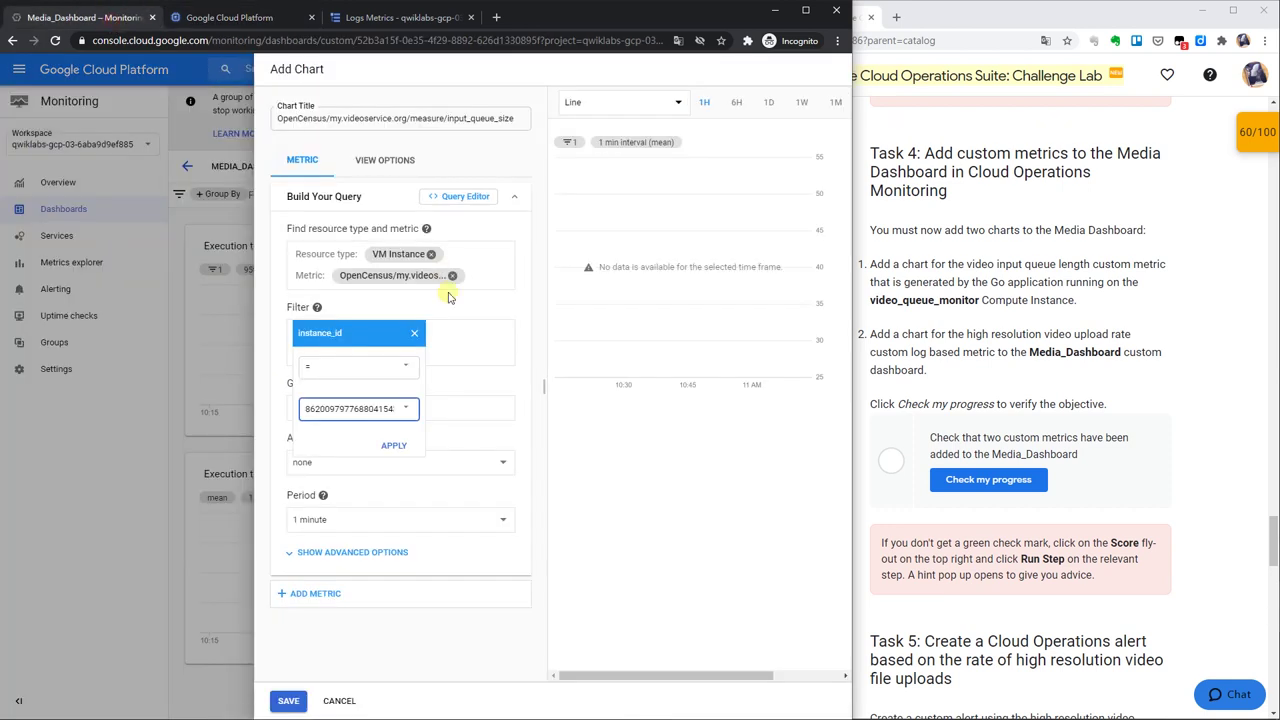
Apply the instance_id filter and save the input queue size chart to Media_Dashboard
left_click_drag(372, 408, 444, 410)
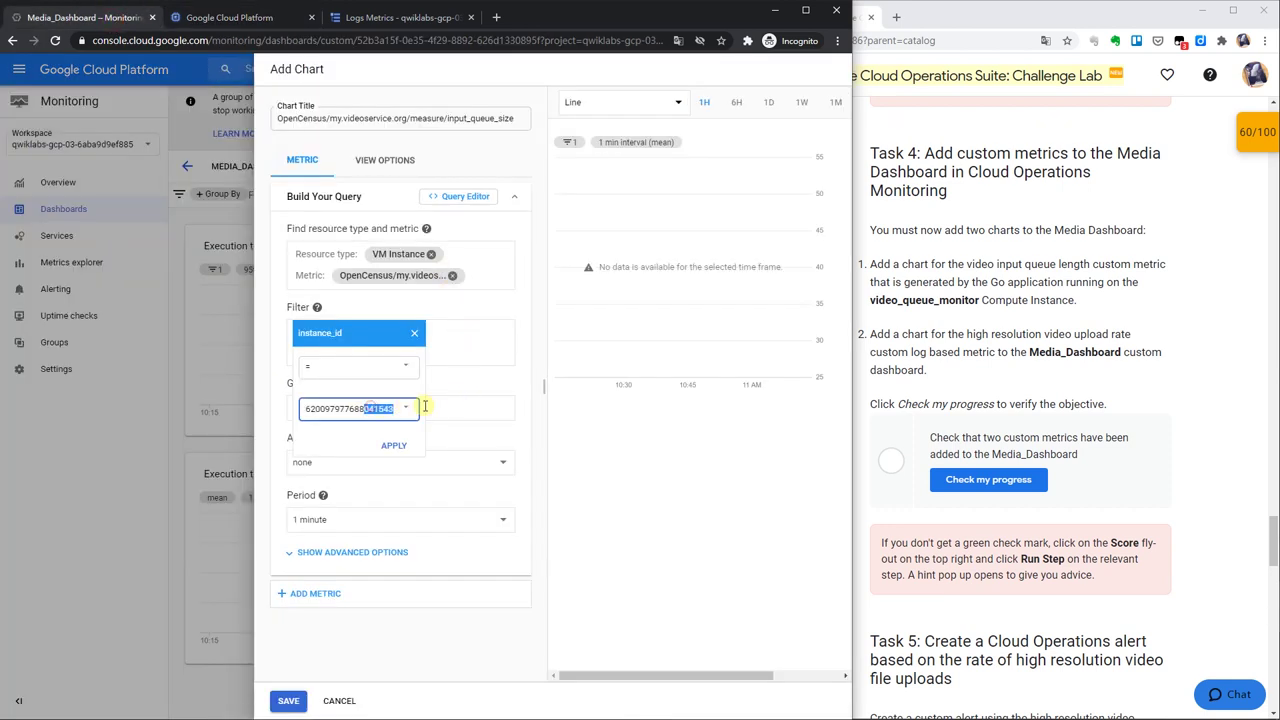
left_click(392, 445)
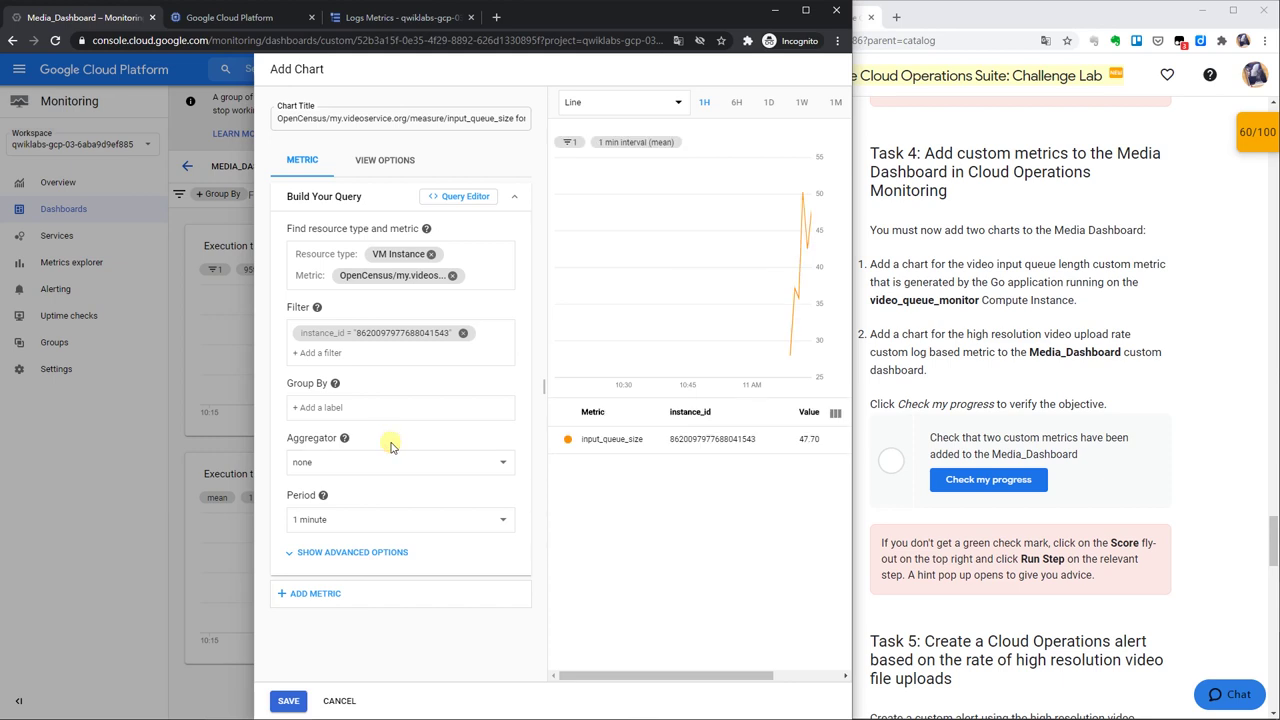
left_click(284, 703)
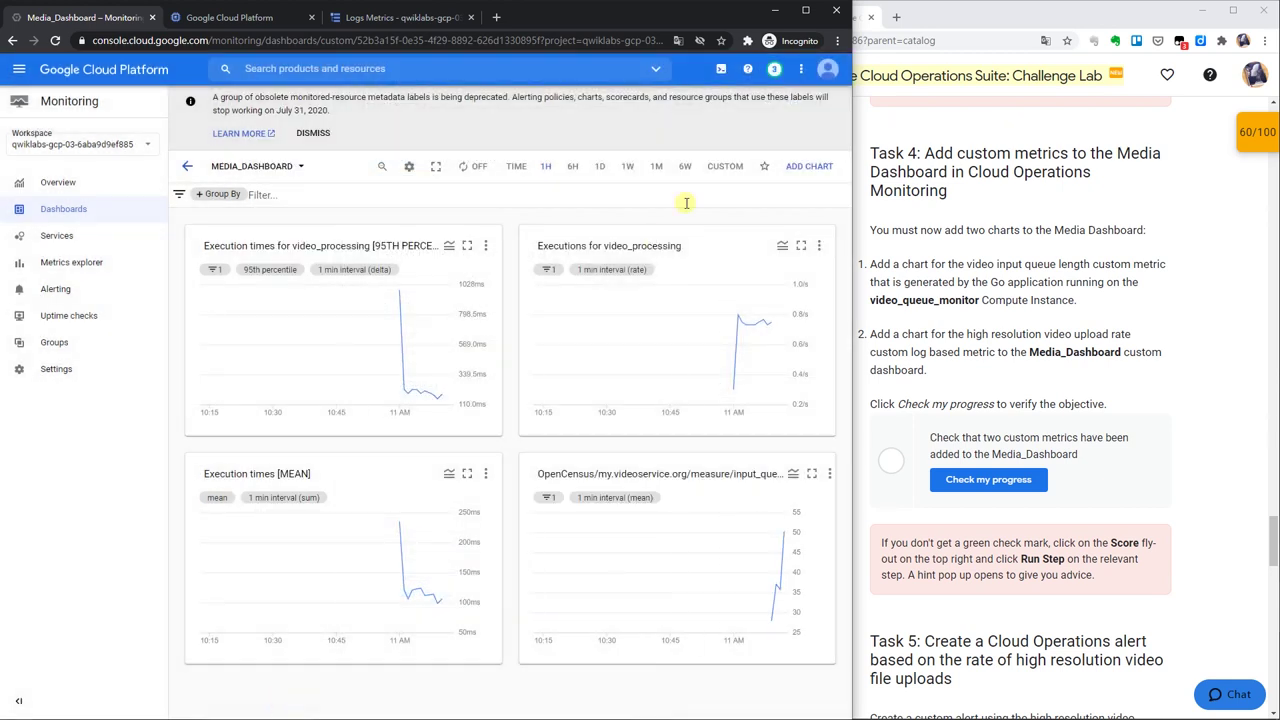
Try to find the custom upload rate metric for another chart by searching for large_video
left_click(800, 170)
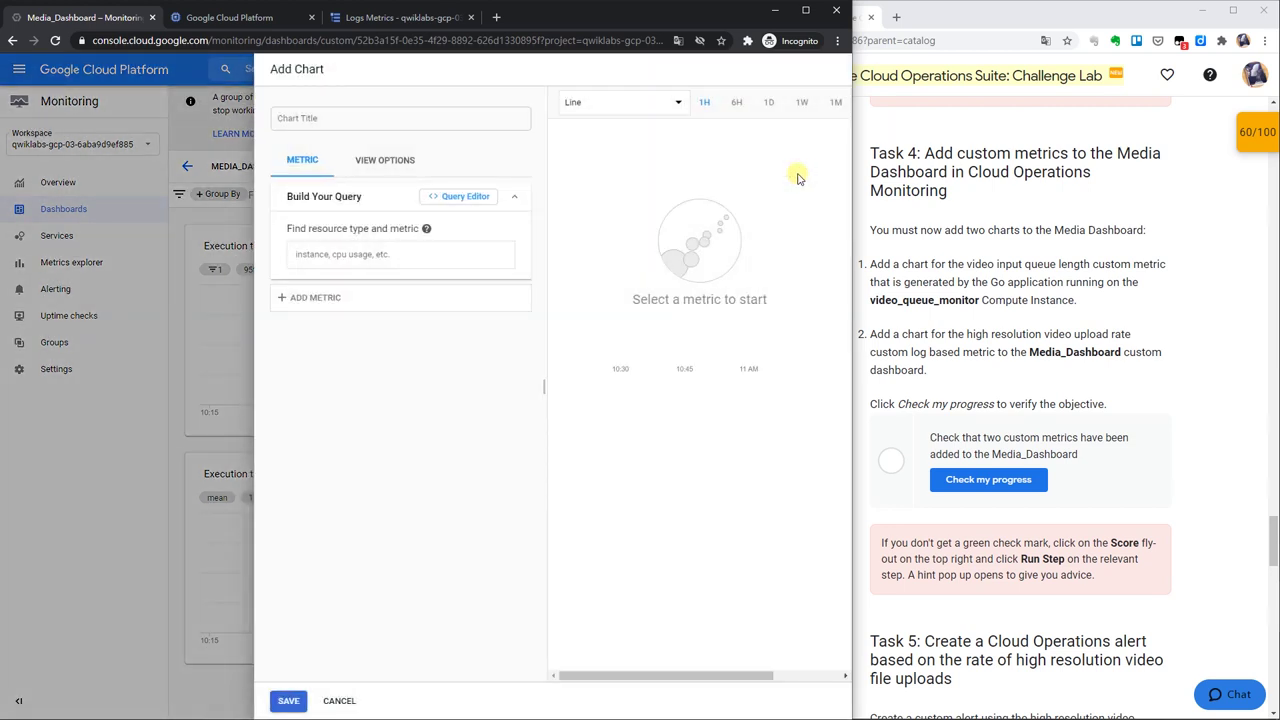
left_click(338, 255)
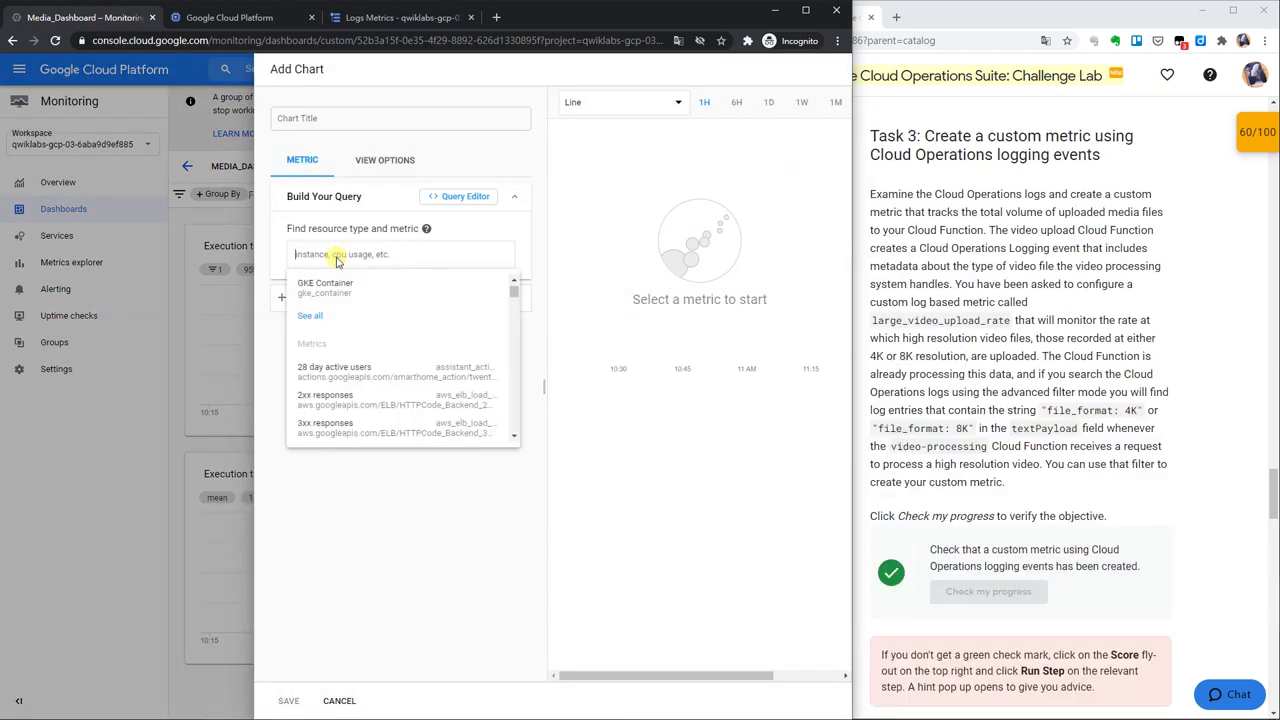
type("large_v")
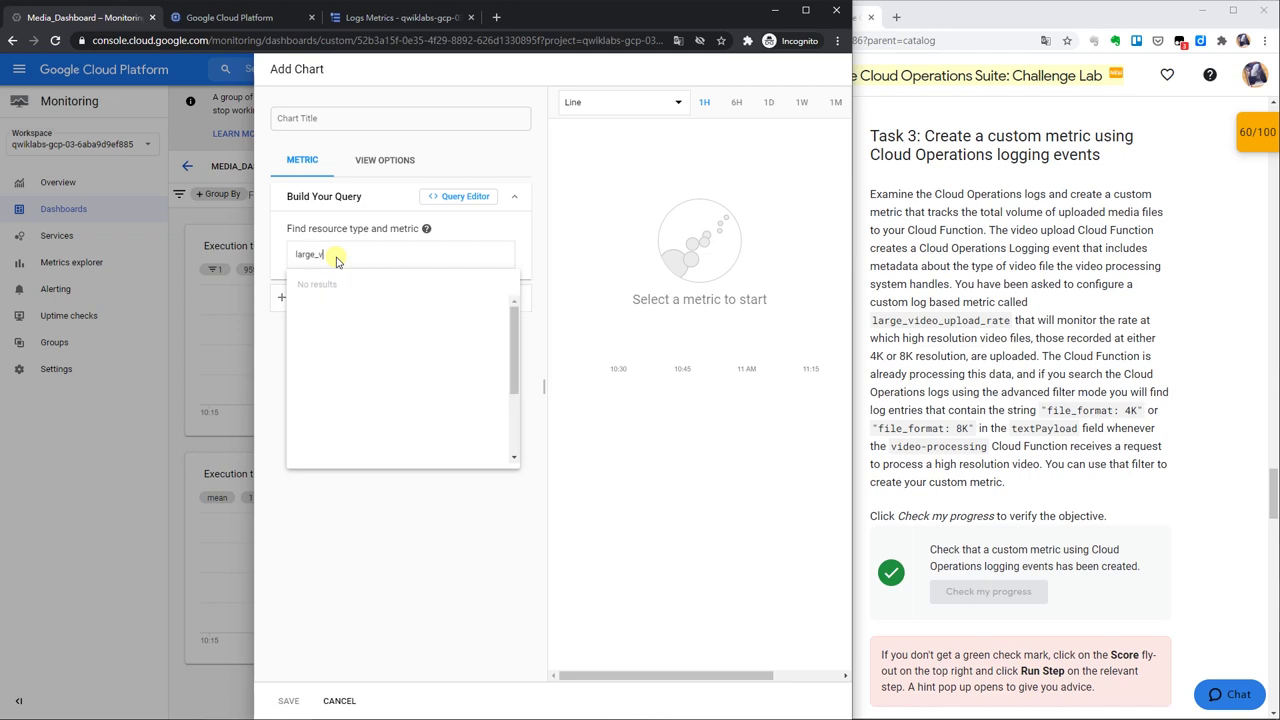
type("ideo")
scroll(1078, 298, "down", 5)
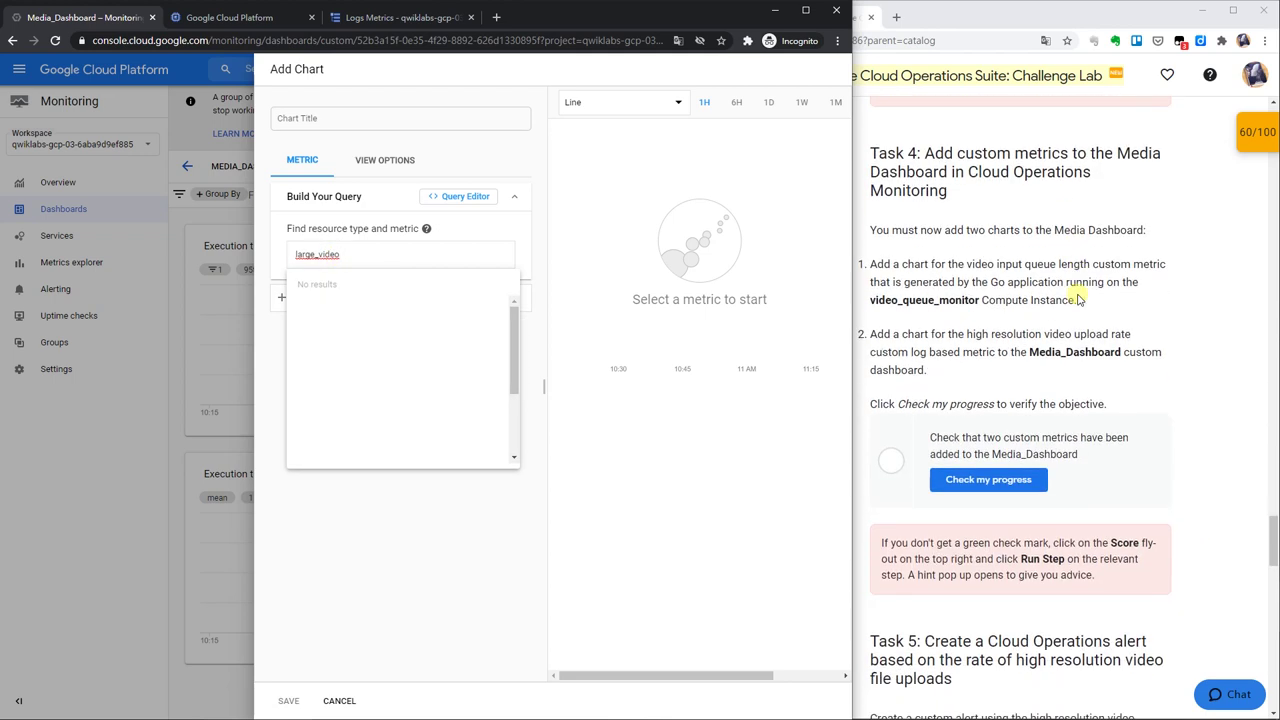
left_click(421, 567)
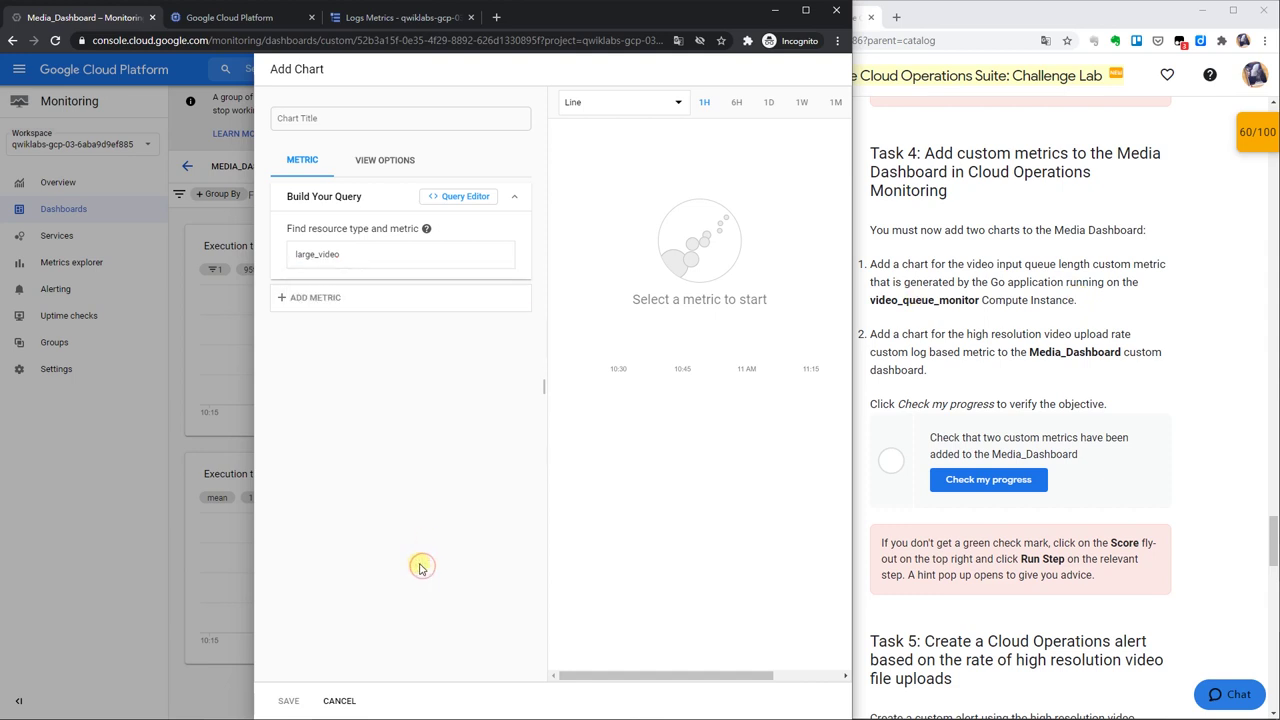
Reload Media_Dashboard, then add and save a chart of logging/user/large_video_upload_rate, found by searching for large_
key("F5")
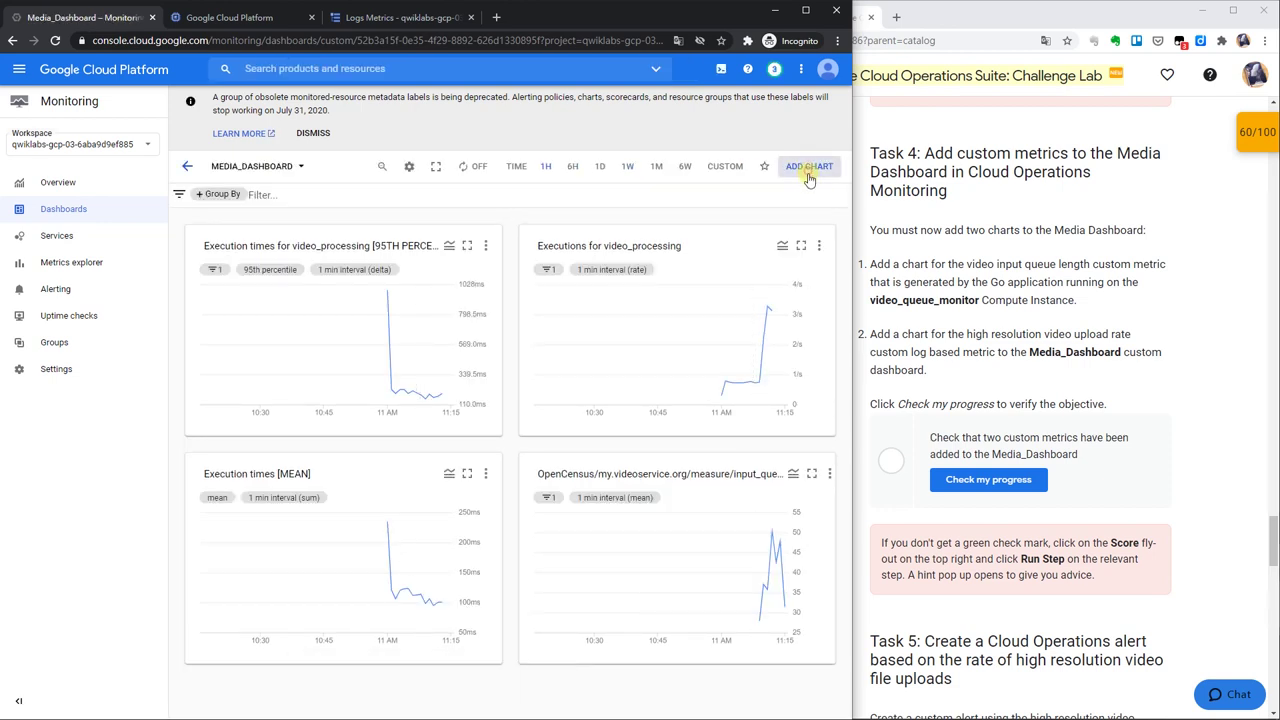
left_click(809, 167)
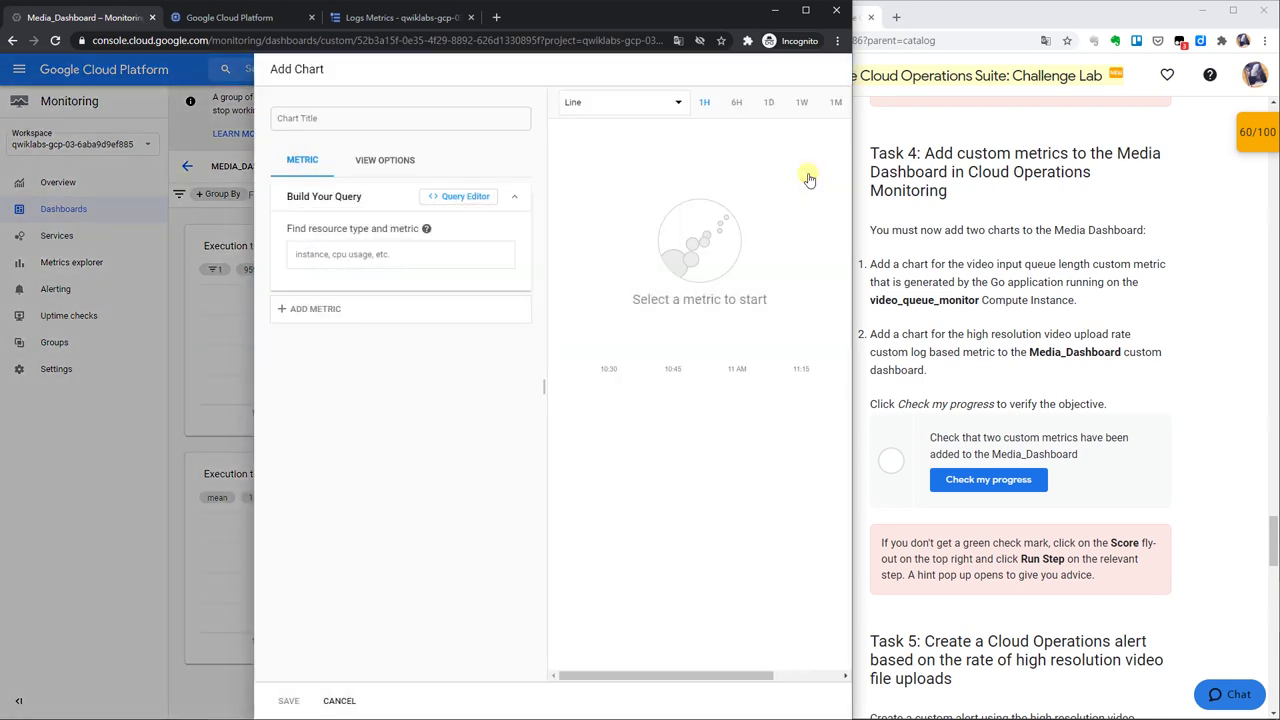
left_click(369, 257)
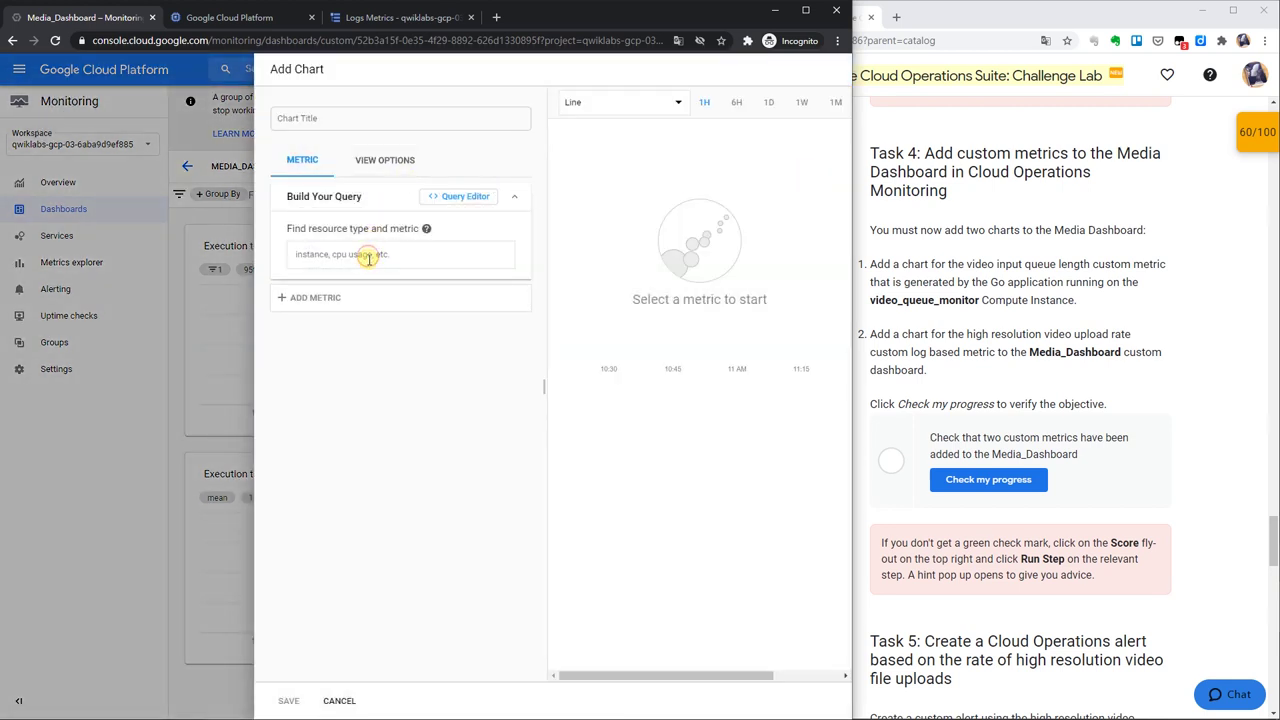
type("large")
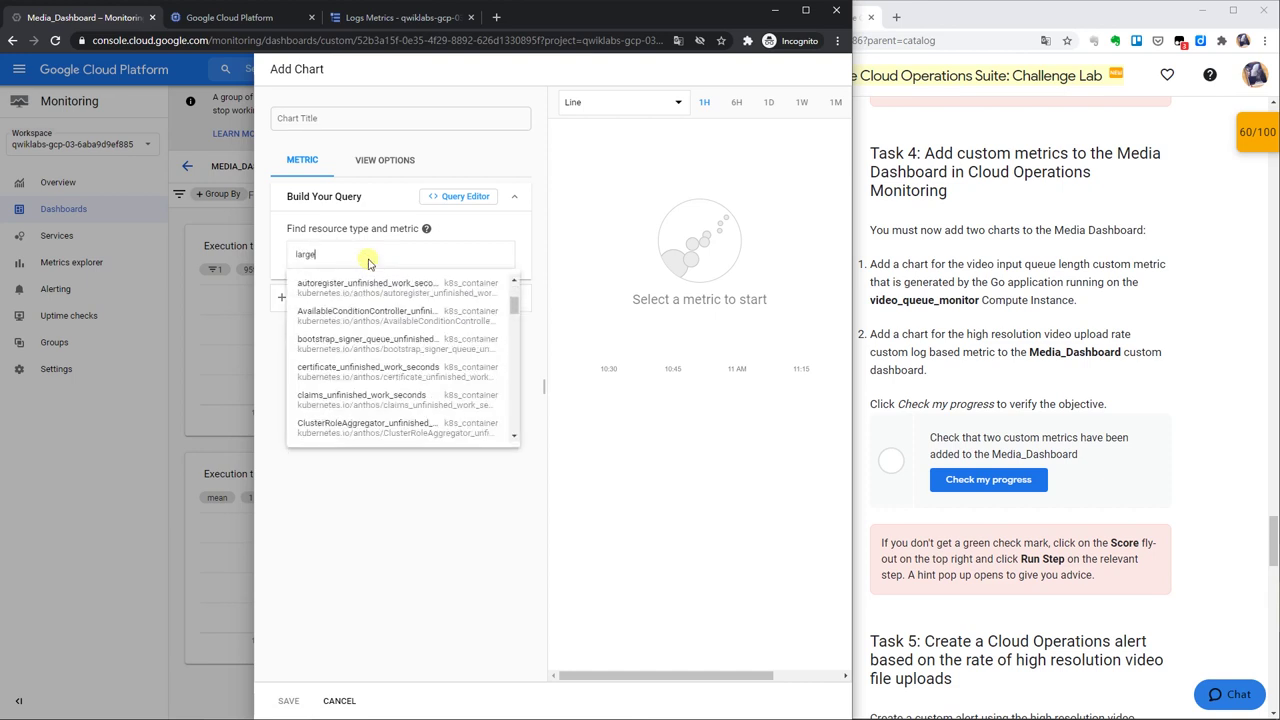
type("_")
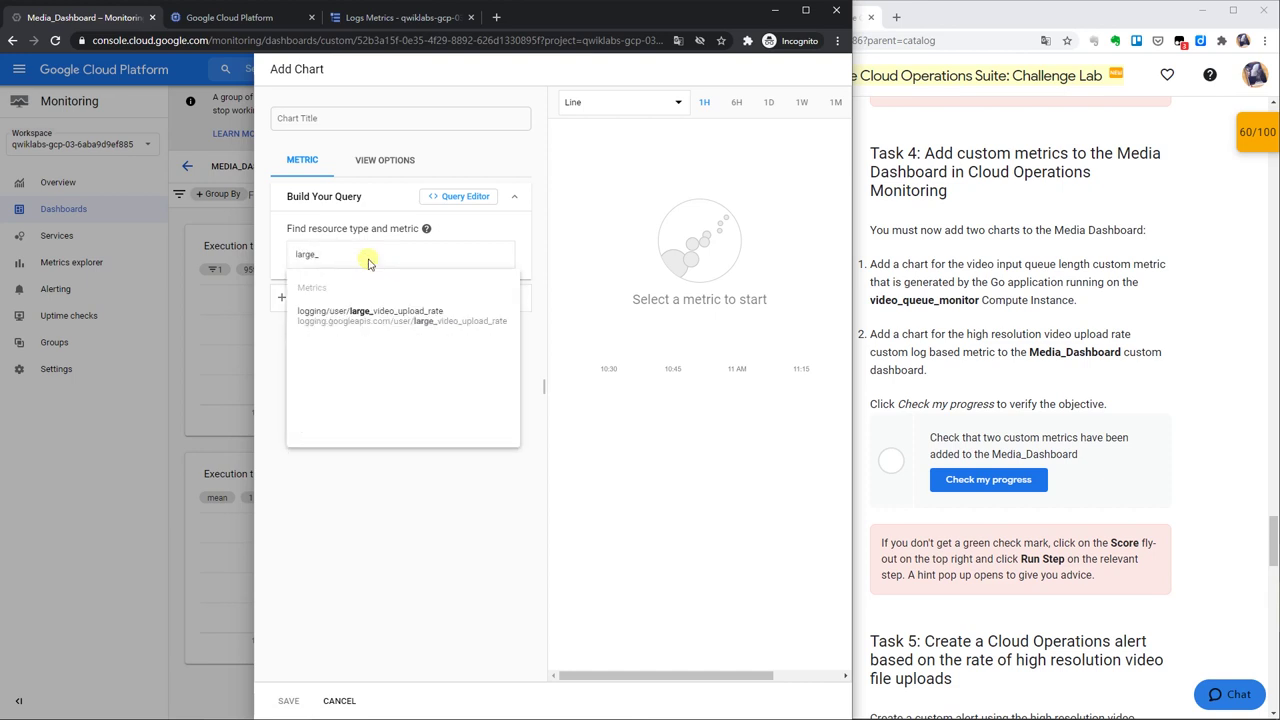
left_click(392, 316)
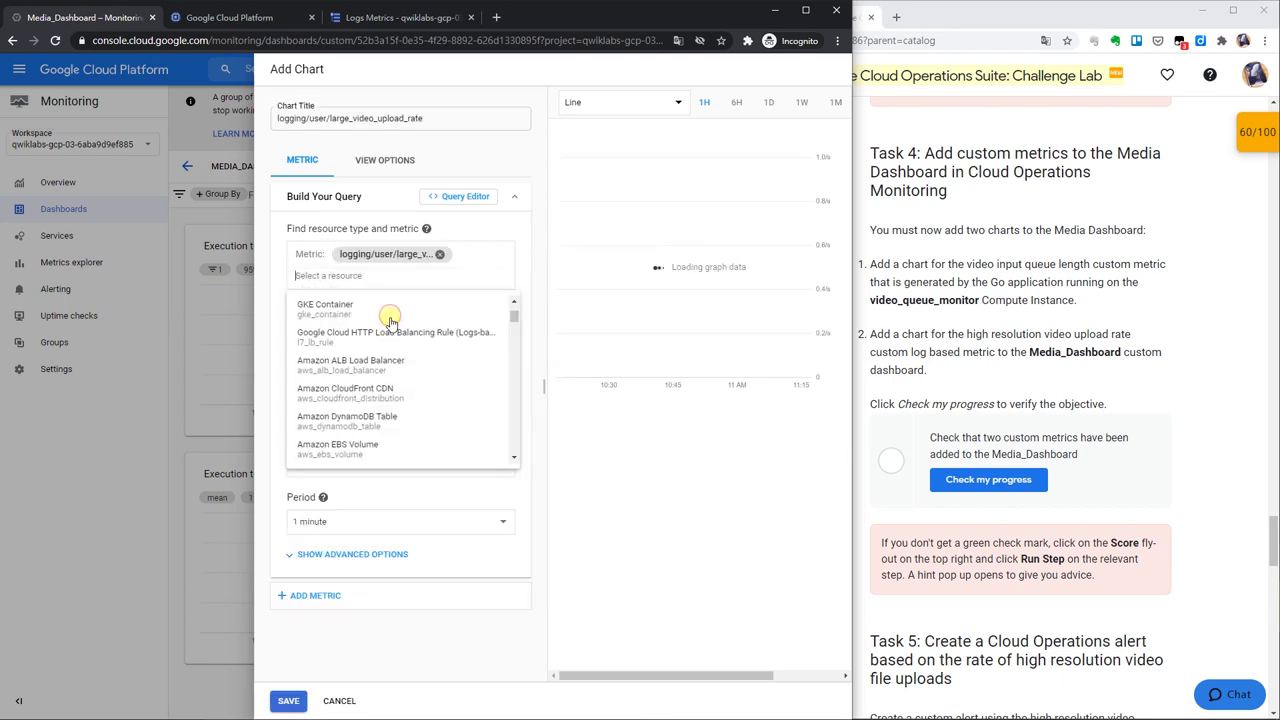
left_click(289, 703)
left_click(289, 703)
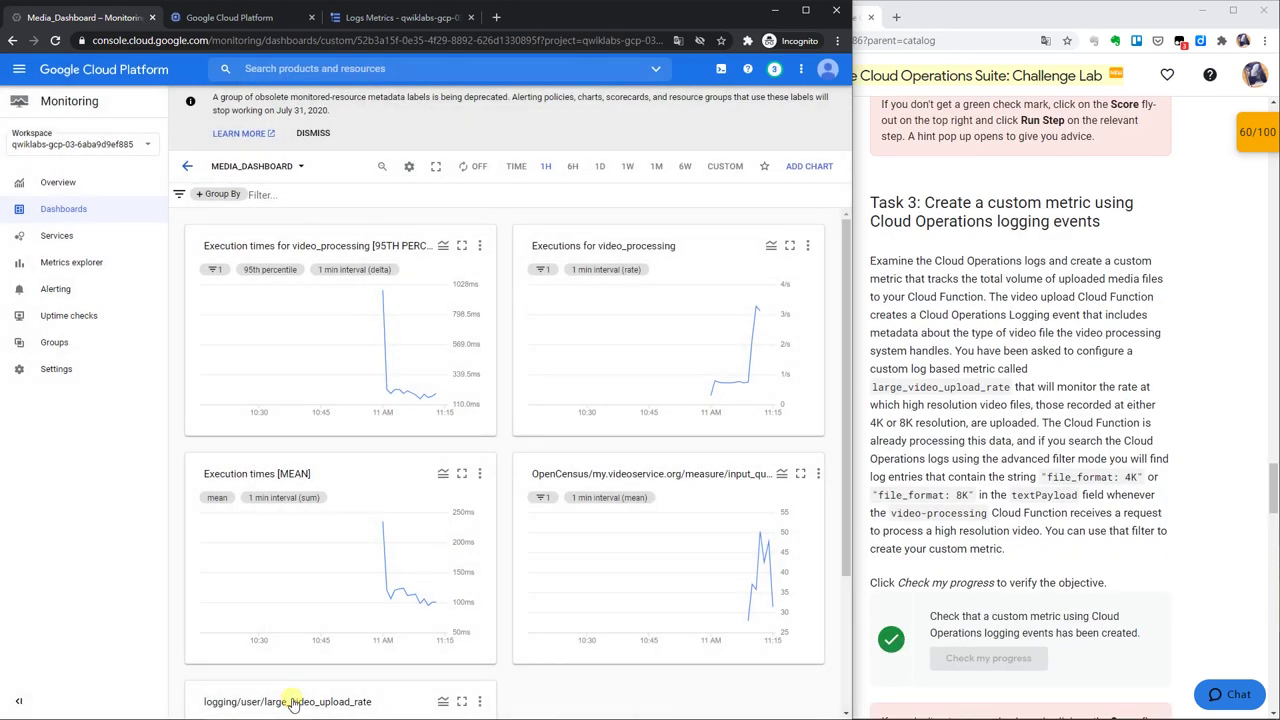
scroll(466, 532, "down", 3)
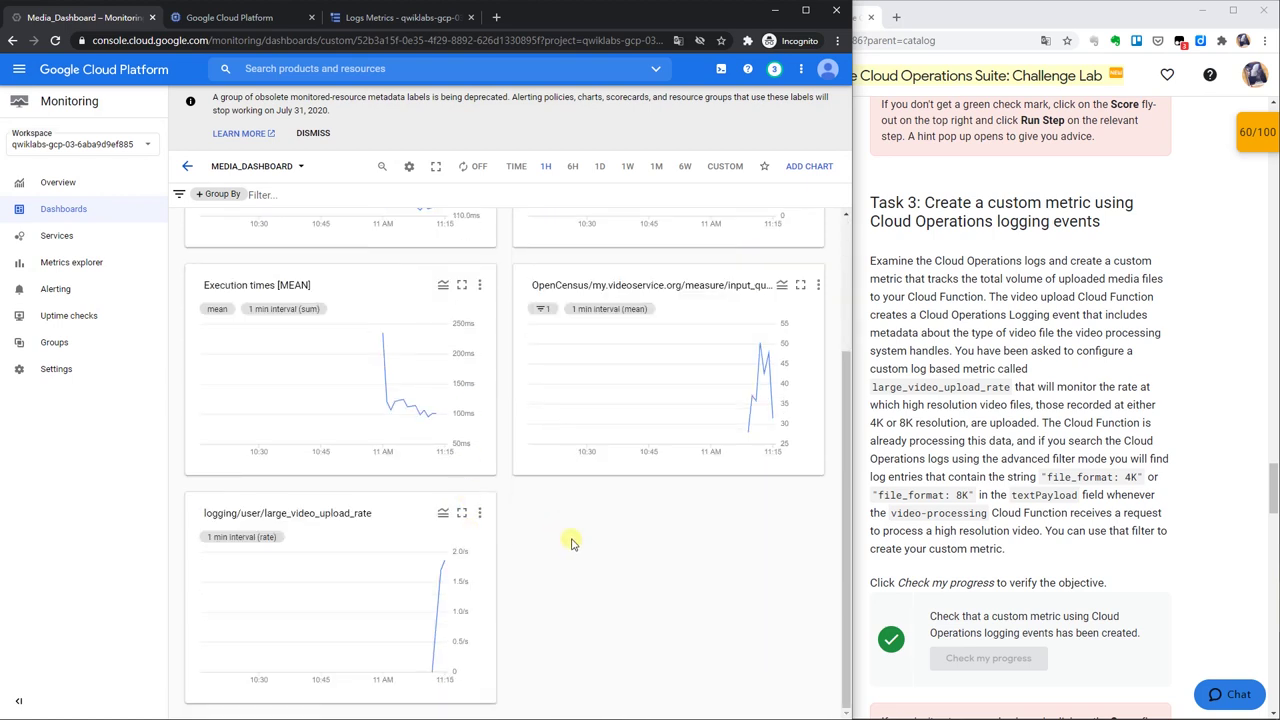
Check the lab's Task 4 objective on the two custom metrics added to the Media_Dashboard
scroll(1063, 471, "down", 8)
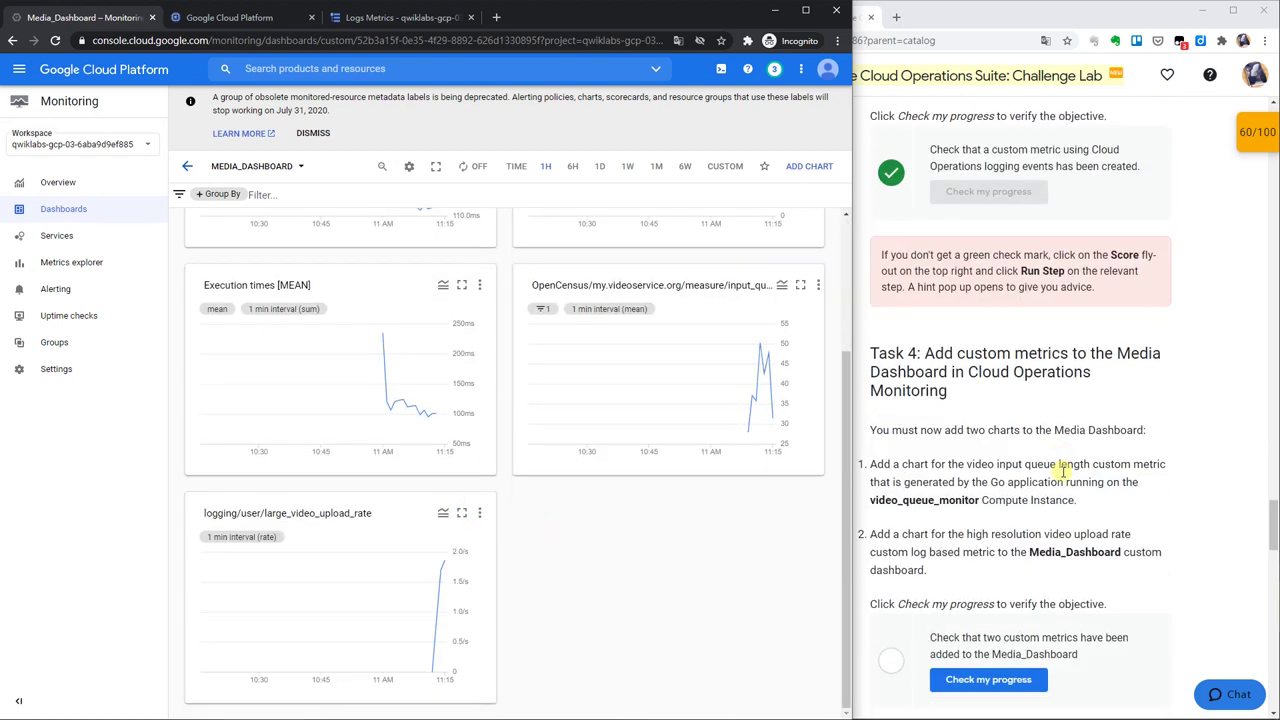
scroll(1063, 471, "up", 2)
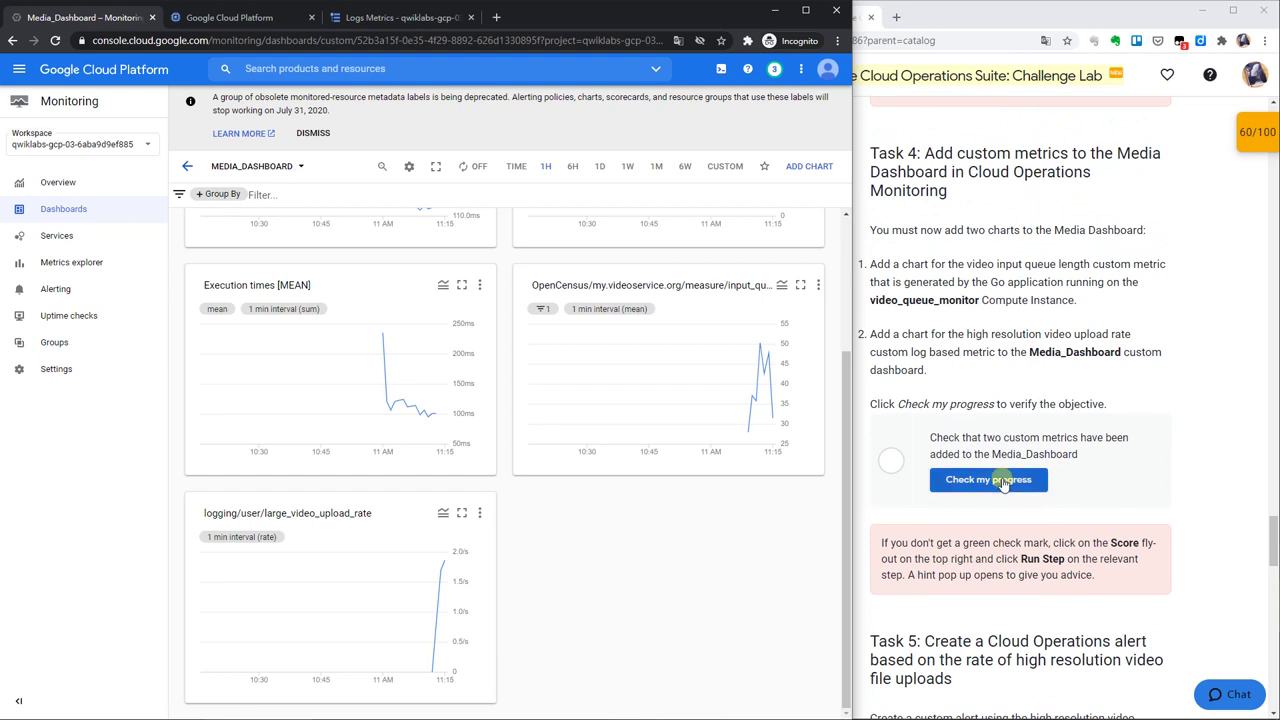
left_click(1003, 484)
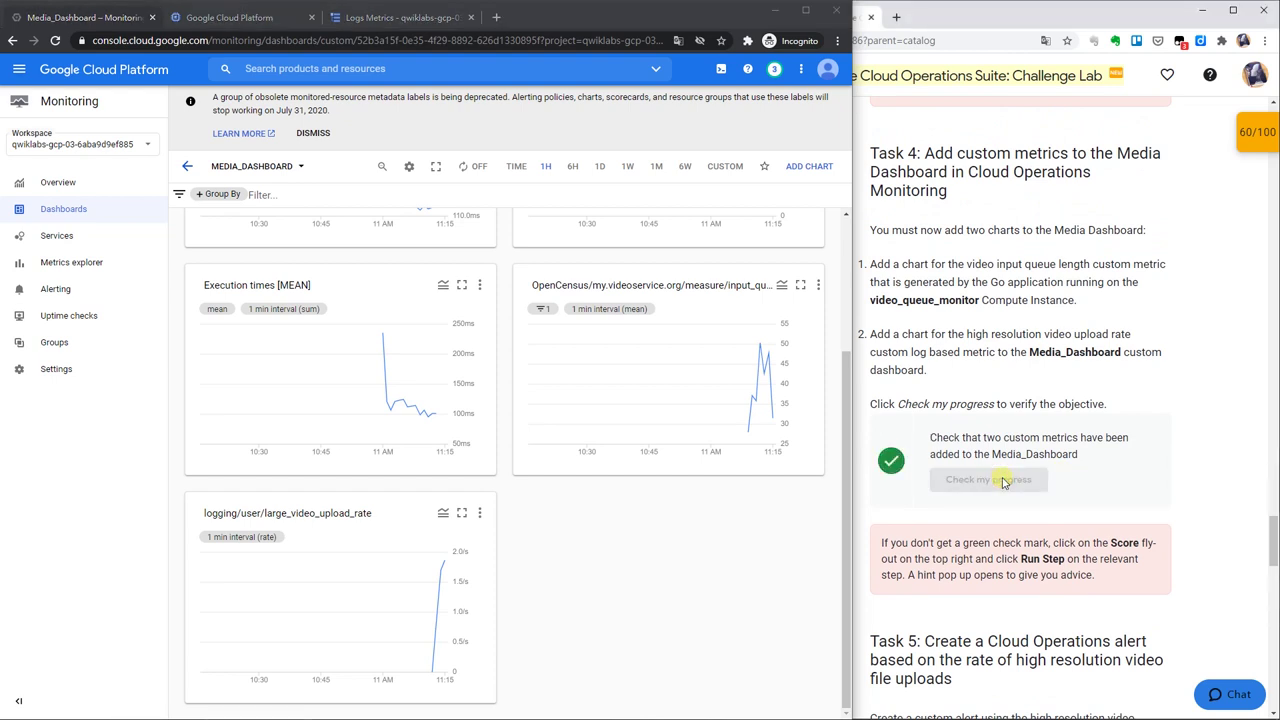
left_click(809, 523)
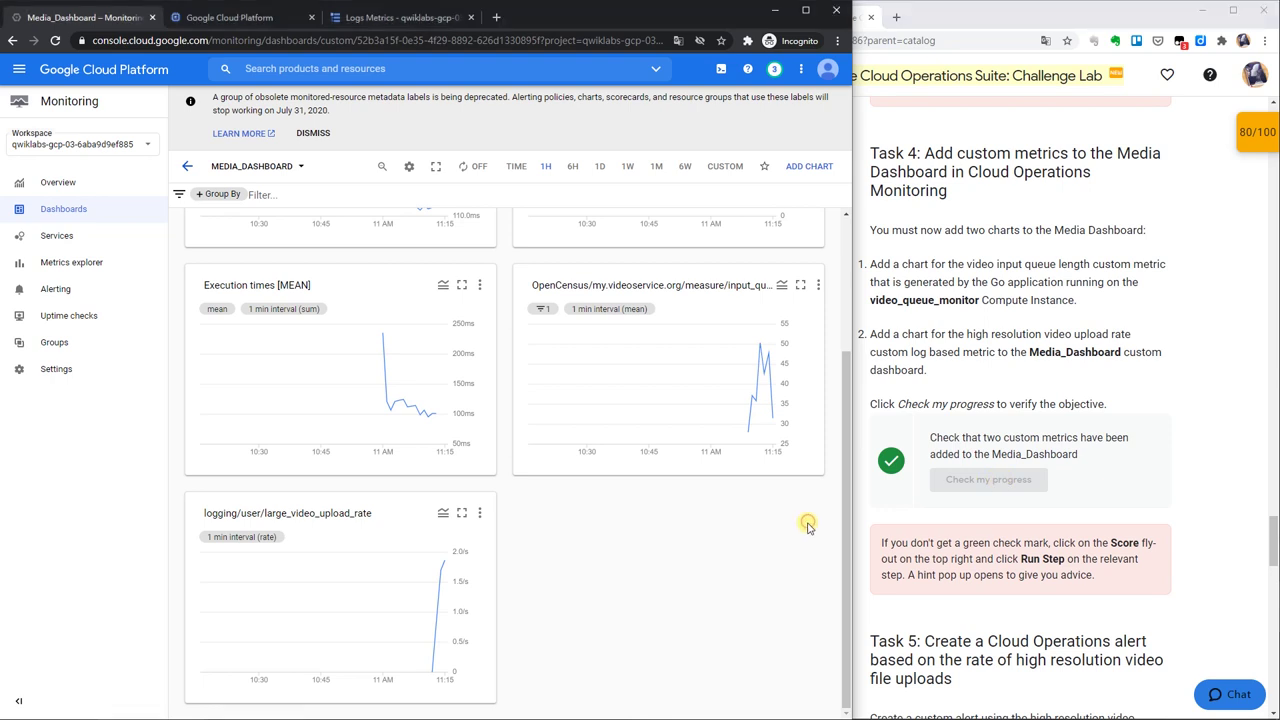
Read the Task 5 instructions and start a new alerting policy with a condition in Monitoring
scroll(1193, 460, "down", 5)
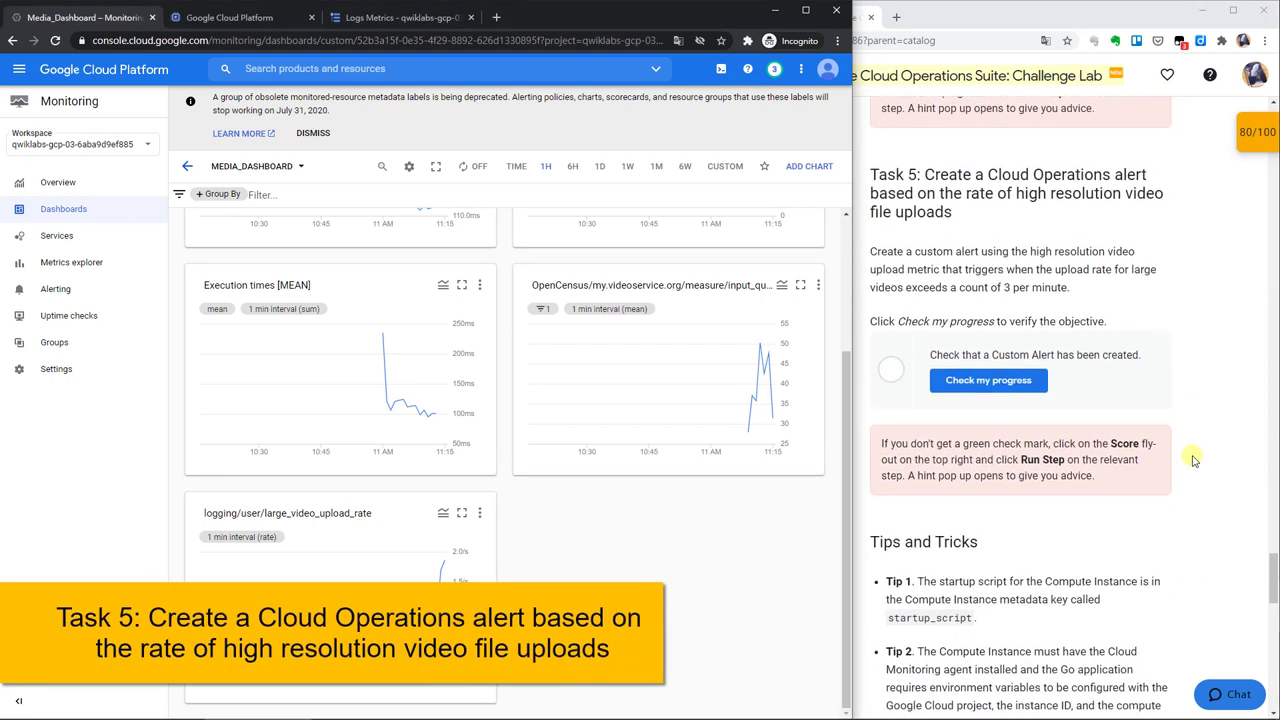
left_click(68, 292)
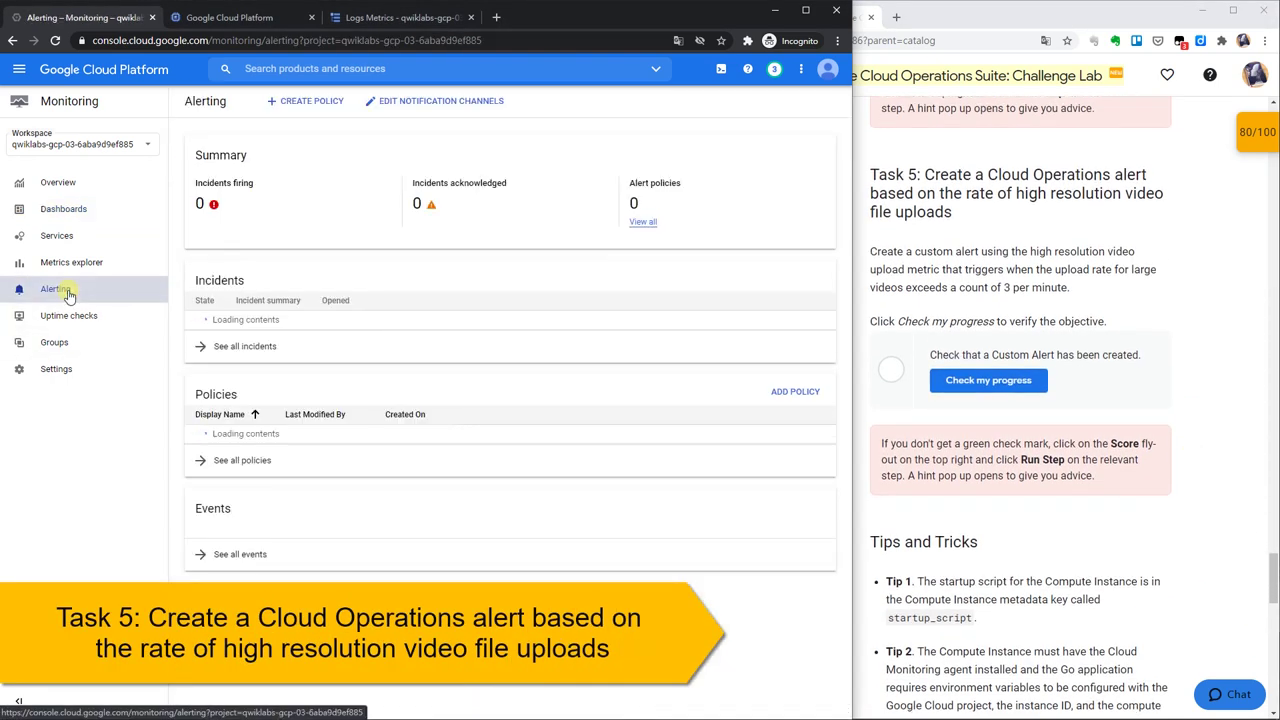
left_click(323, 113)
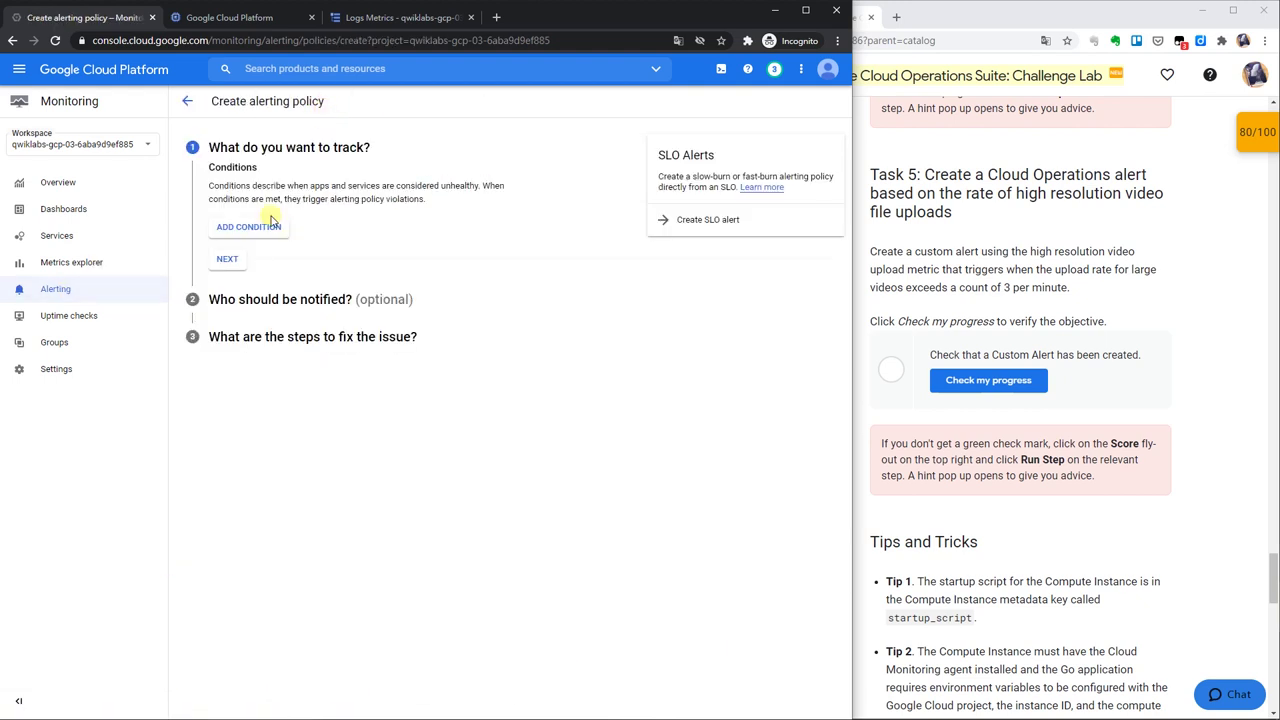
left_click(268, 229)
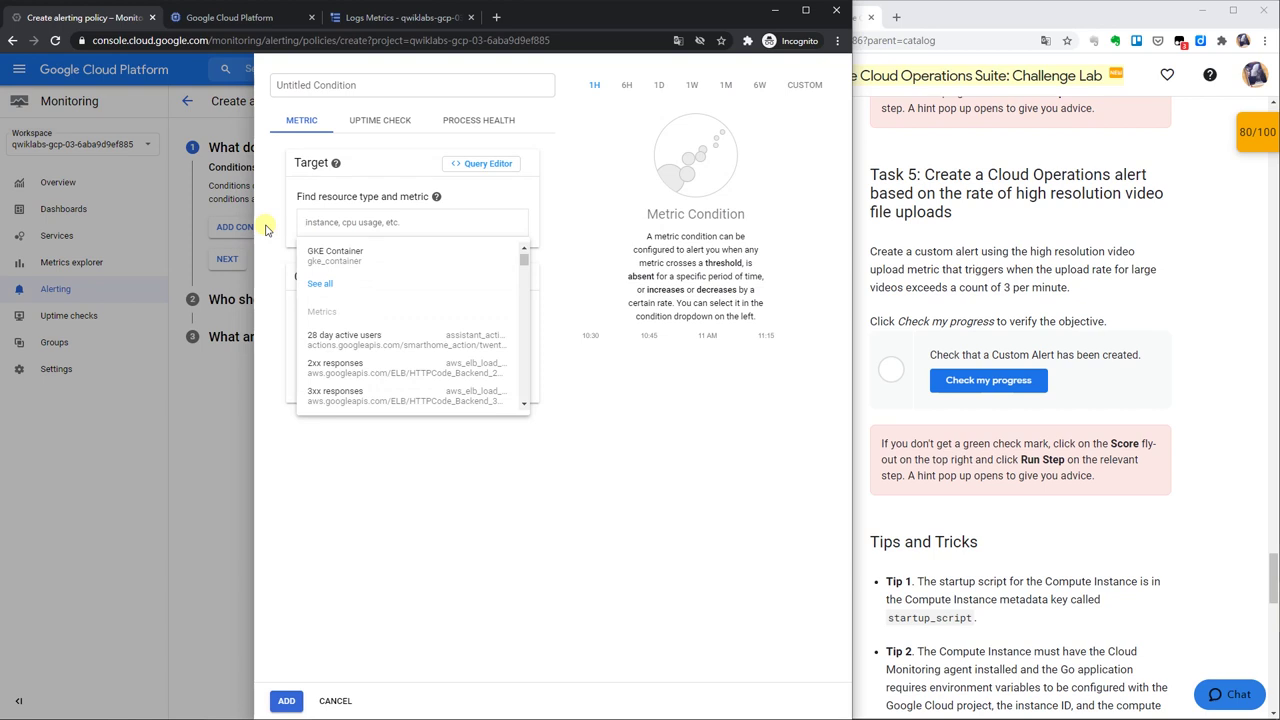
Target the condition at the logging/user/large_video_upload_rate metric, found by searching for large_, and set its threshold to 3
type("large_")
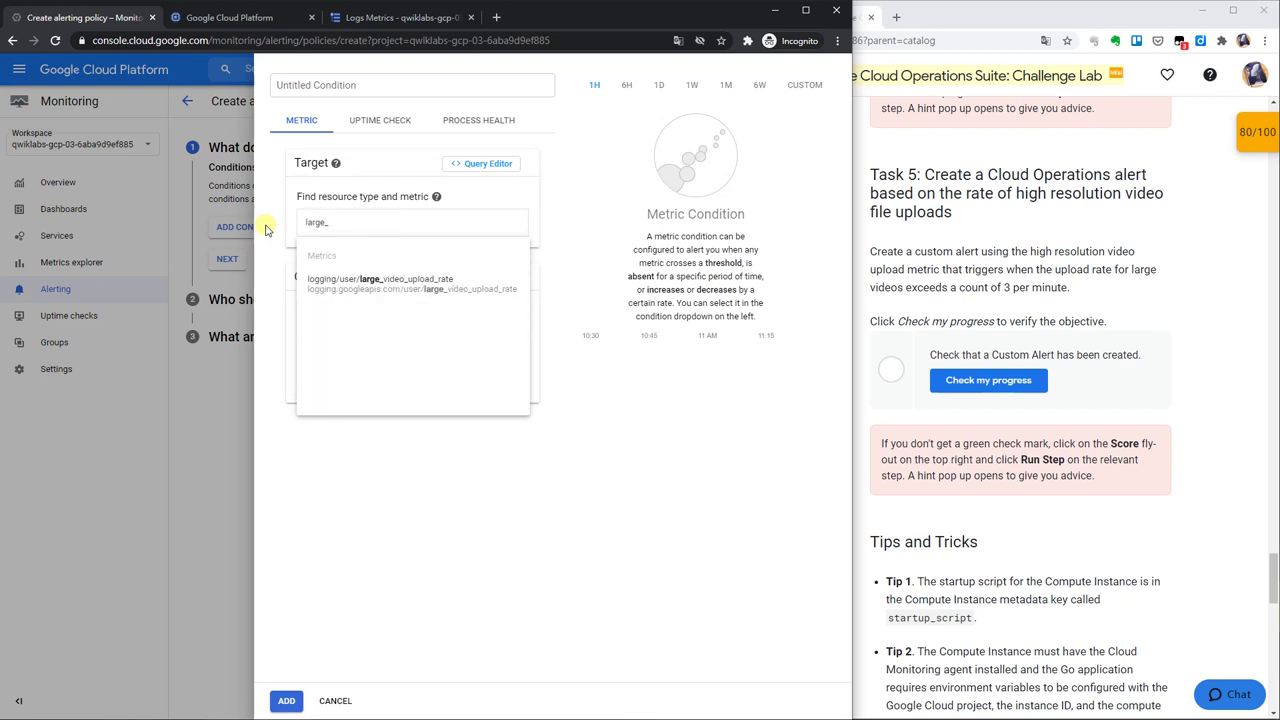
left_click(417, 281)
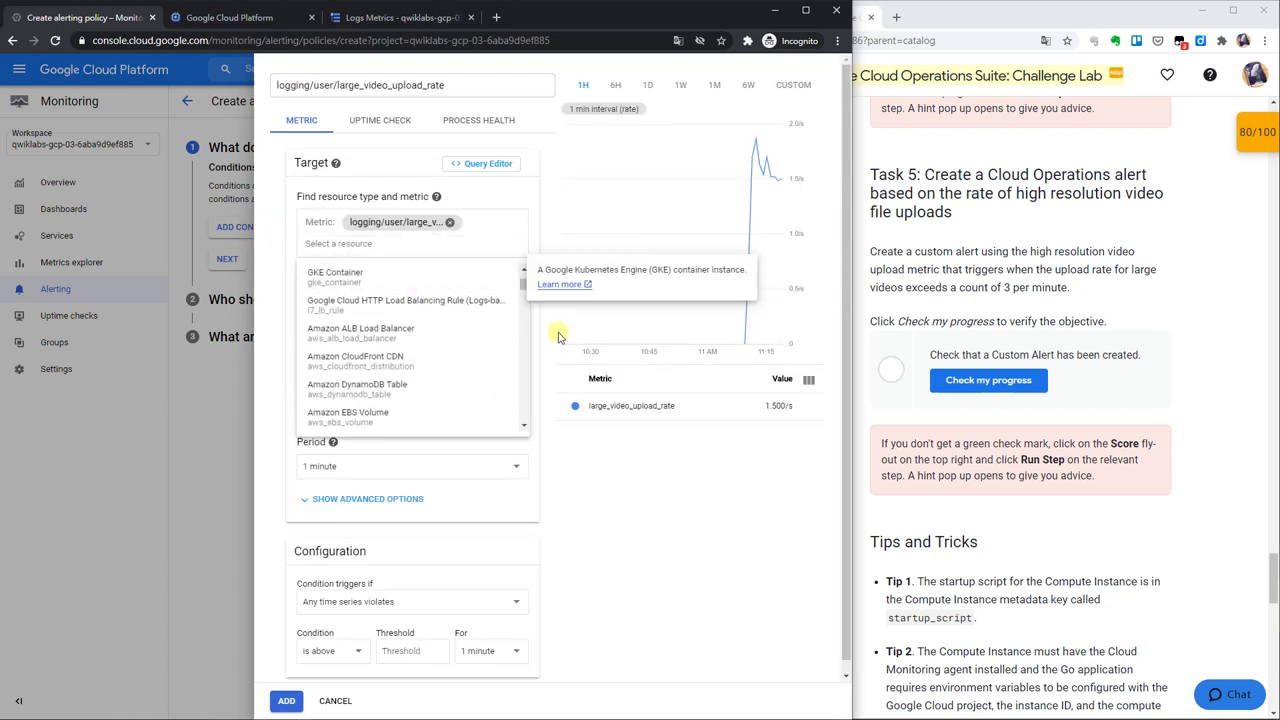
left_click(556, 381)
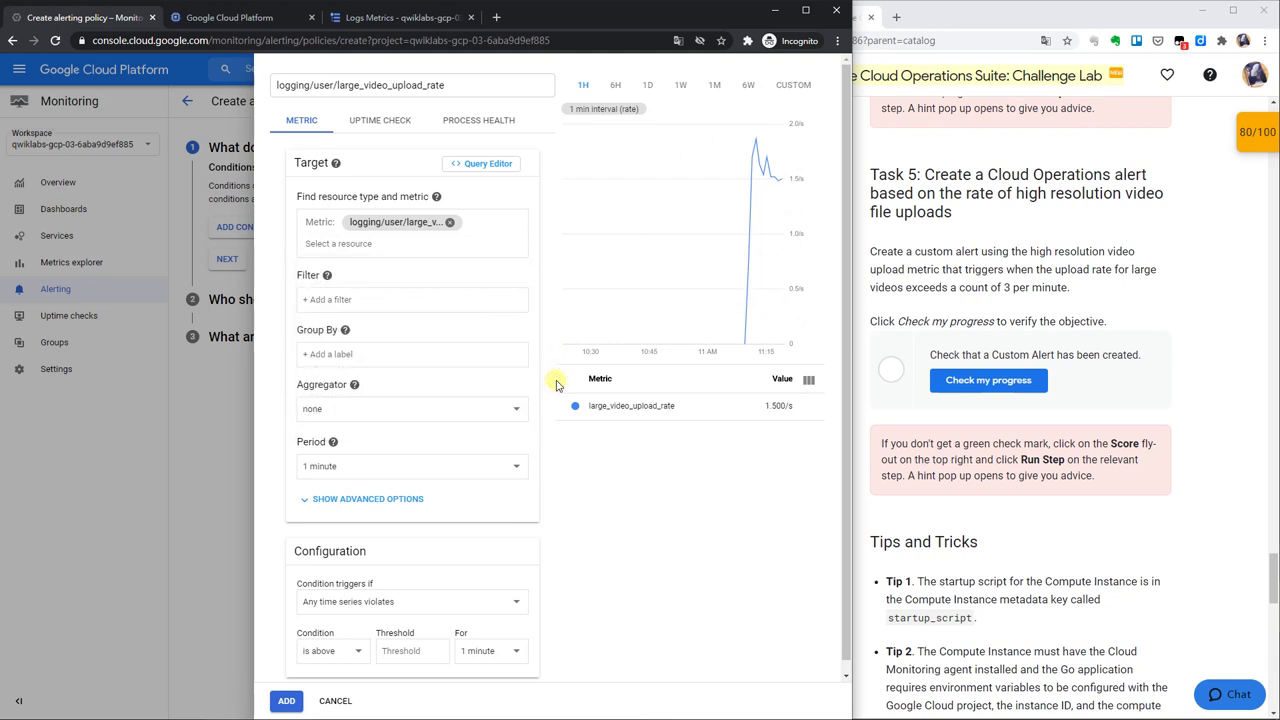
scroll(526, 412, "down", 1)
left_click(428, 637)
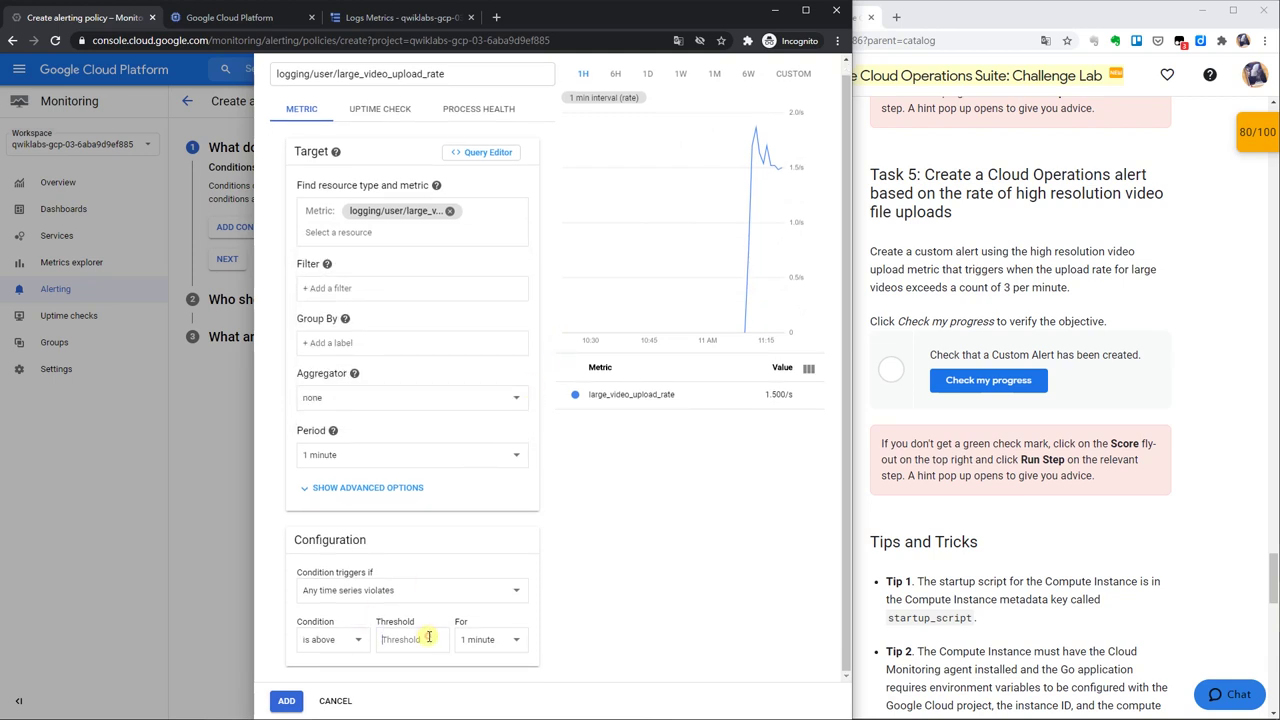
type("3")
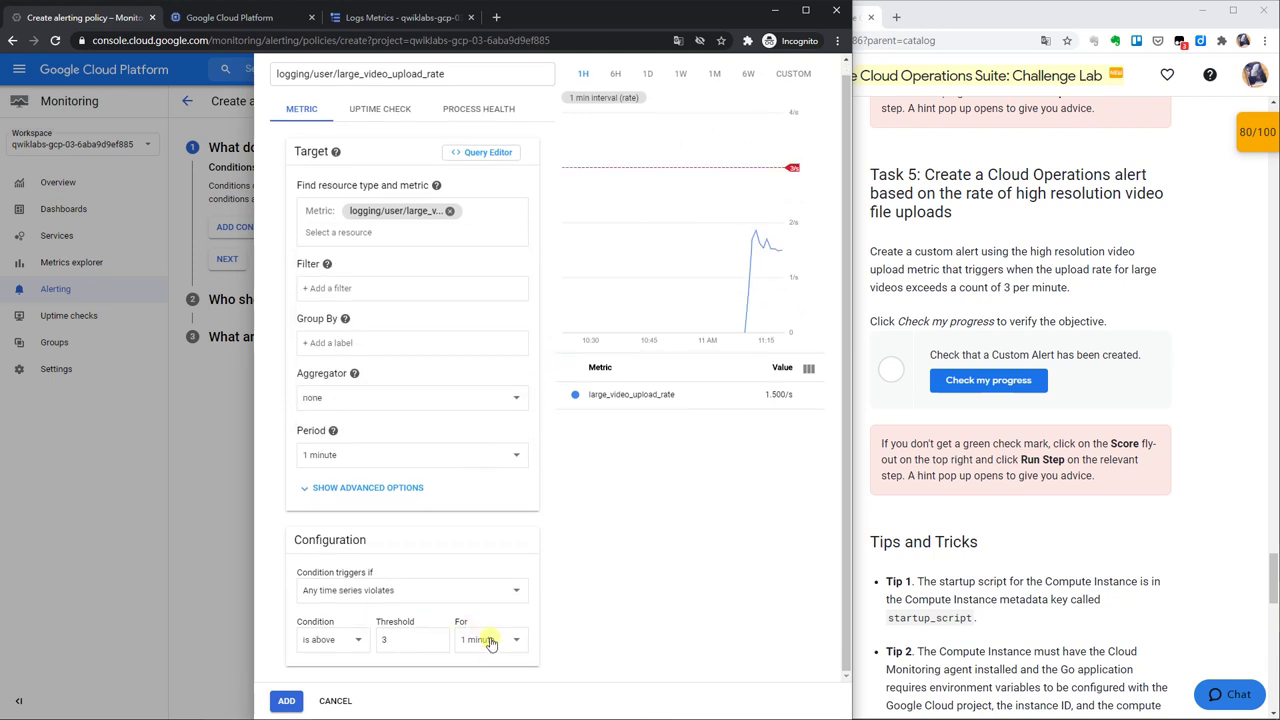
Set the large_video_upload_rate condition's violation duration to 3 minutes and add the condition to the alerting policy
left_click(490, 640)
left_click(530, 566)
left_click(281, 704)
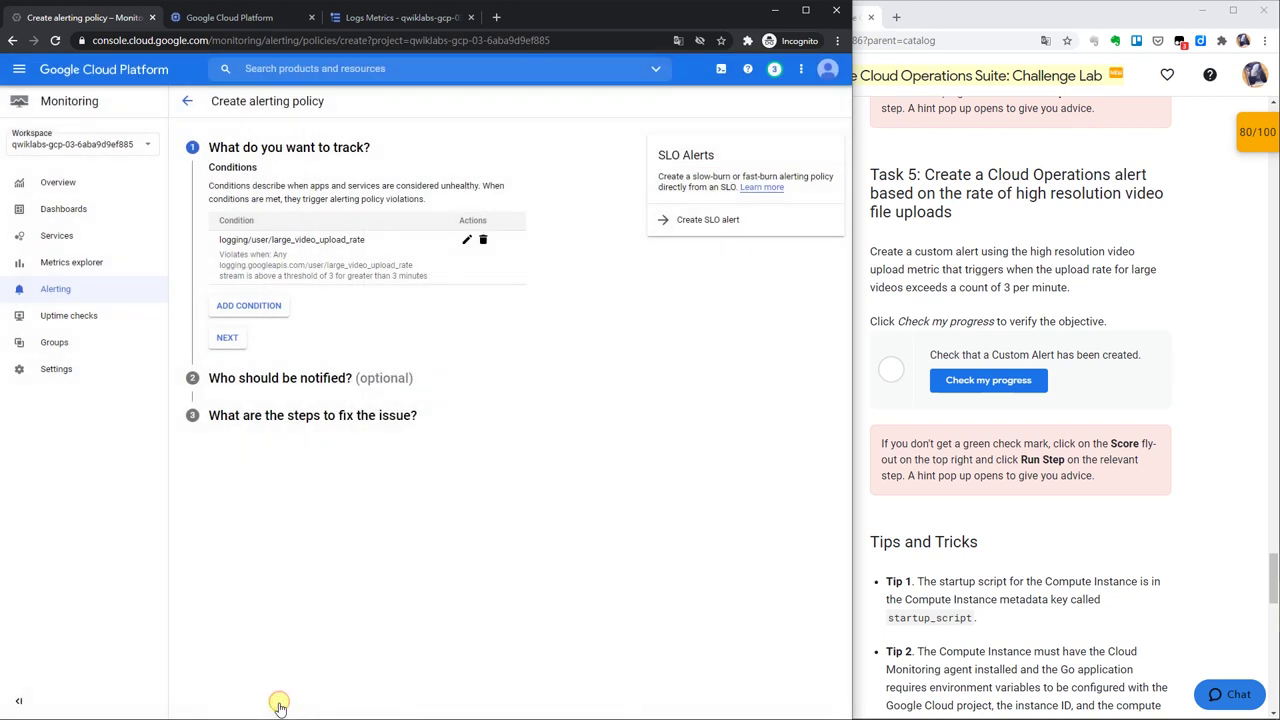
Leave the notification channels unselected, name the alert "High resolution video upload" and save the alerting policy
double_click(227, 340)
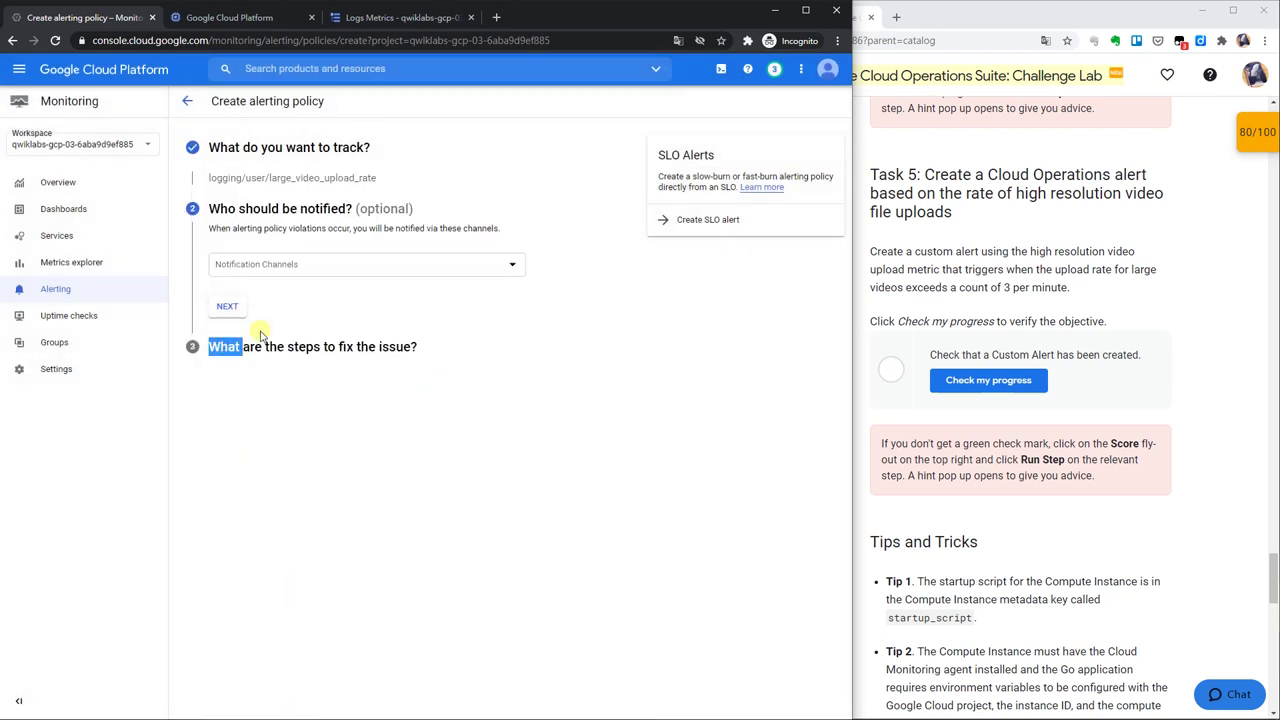
left_click(228, 308)
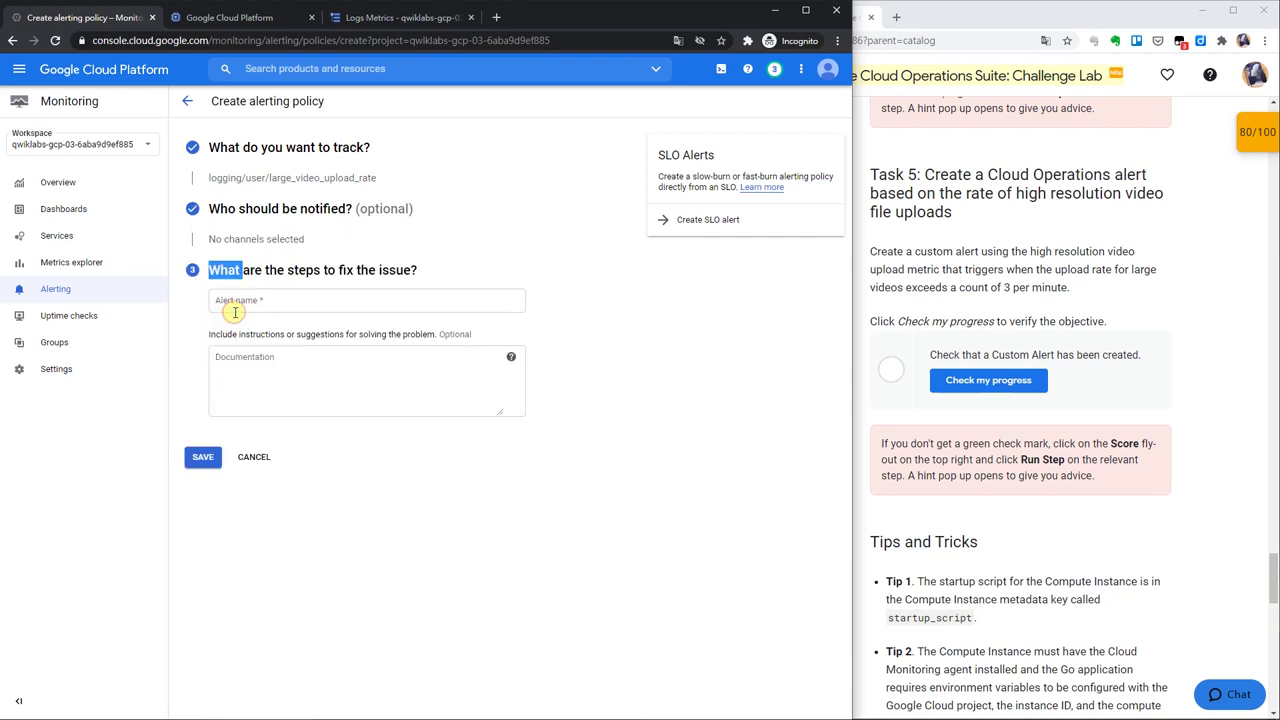
left_click(253, 299)
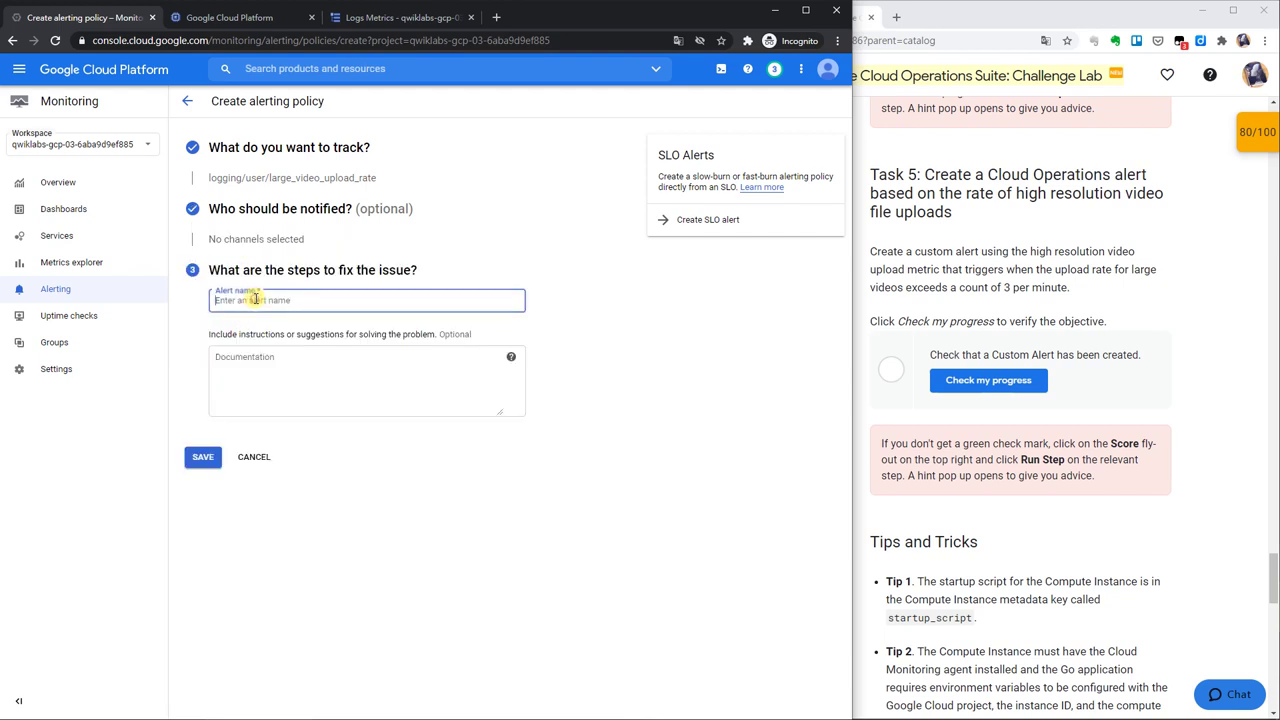
type("High resolution video upload")
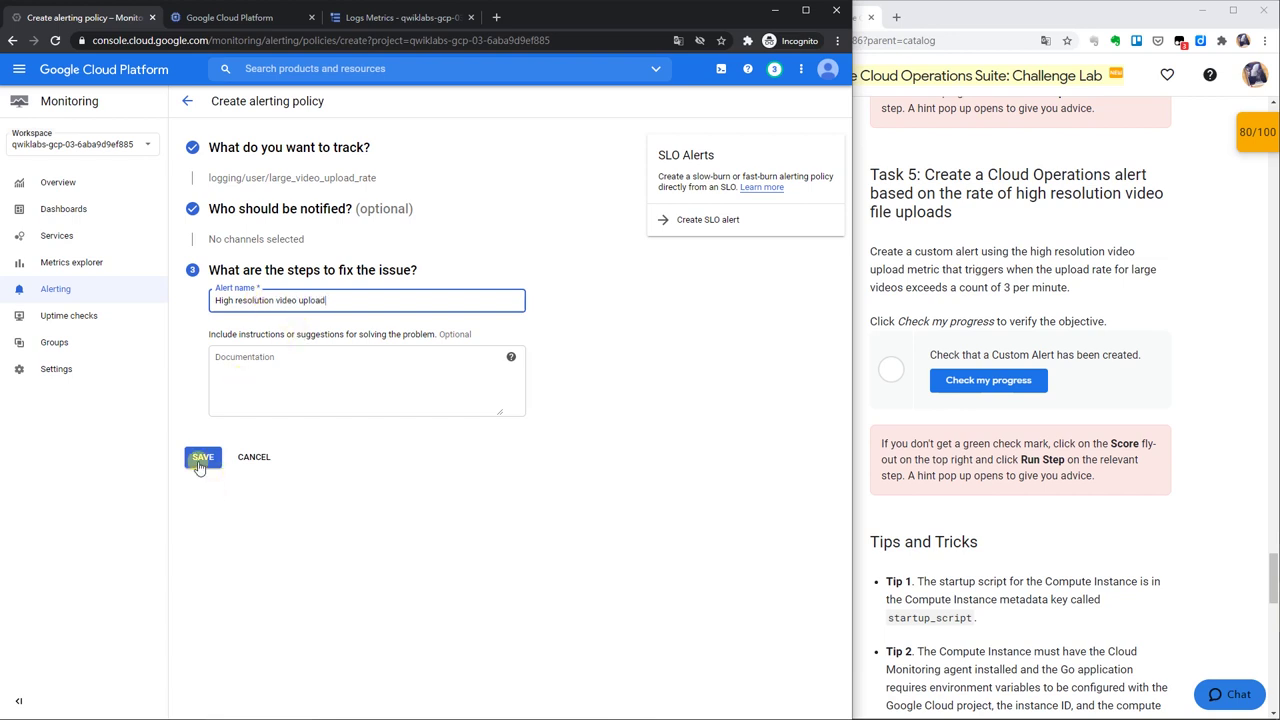
left_click(201, 459)
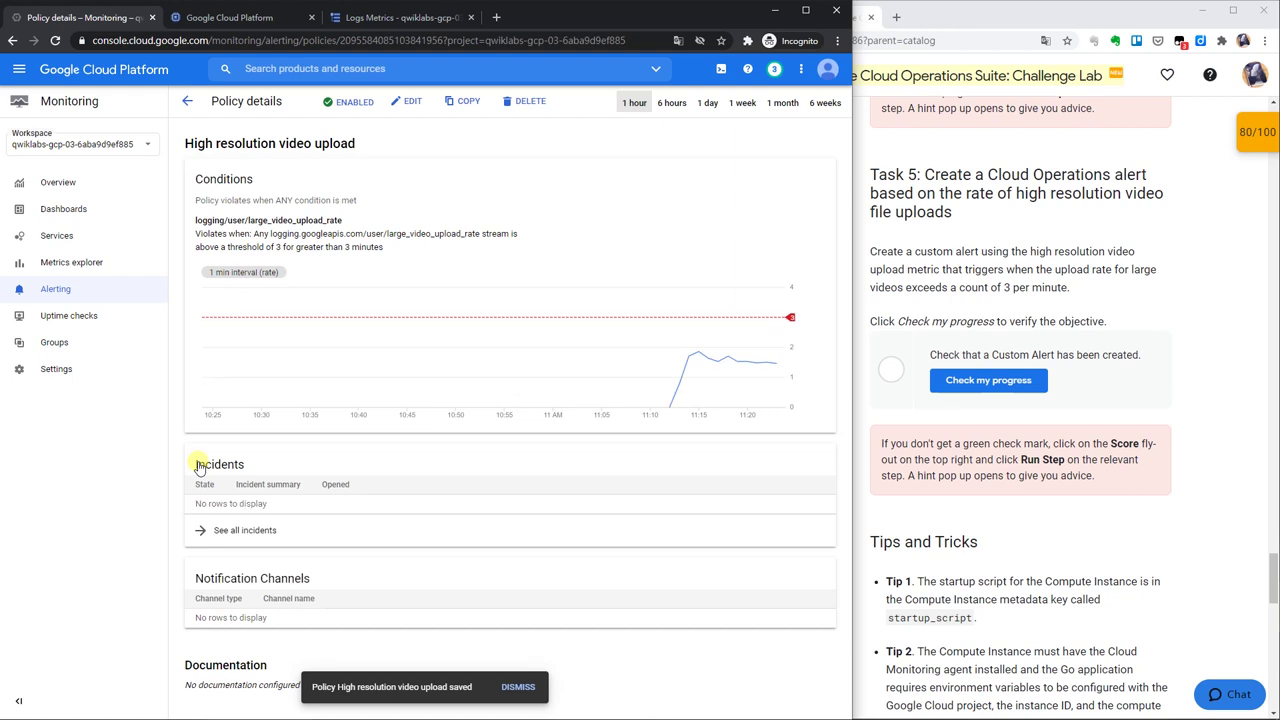
Check the lab's Task 5 objective on the custom alert and end the Qwiklabs lab, confirming that it is done
left_click(944, 378)
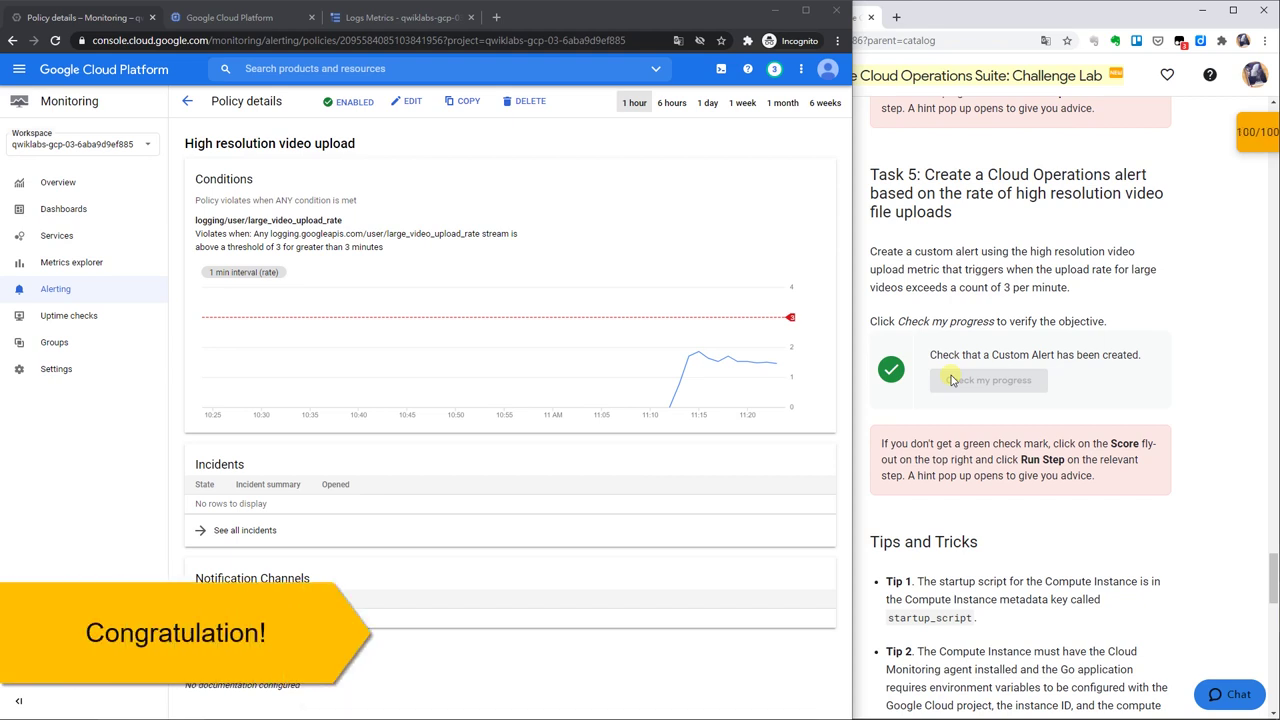
key("super+Right")
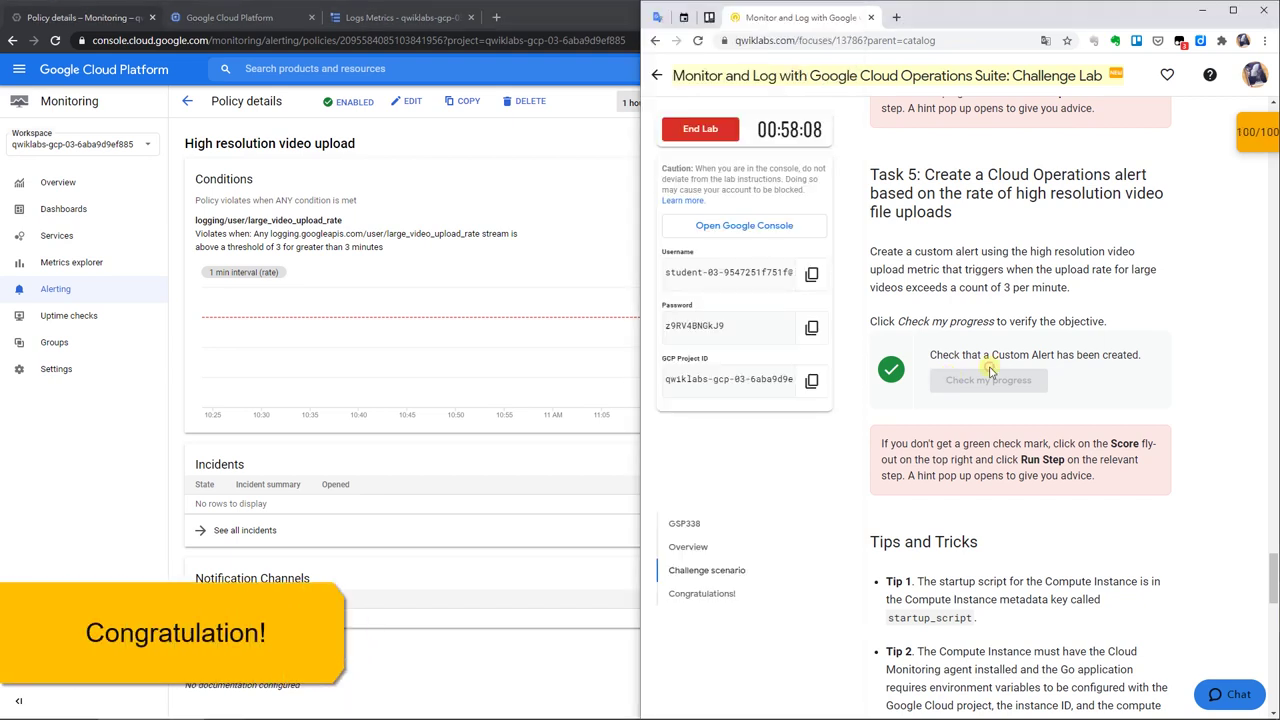
scroll(985, 368, "down", 5)
scroll(985, 368, "down", 10)
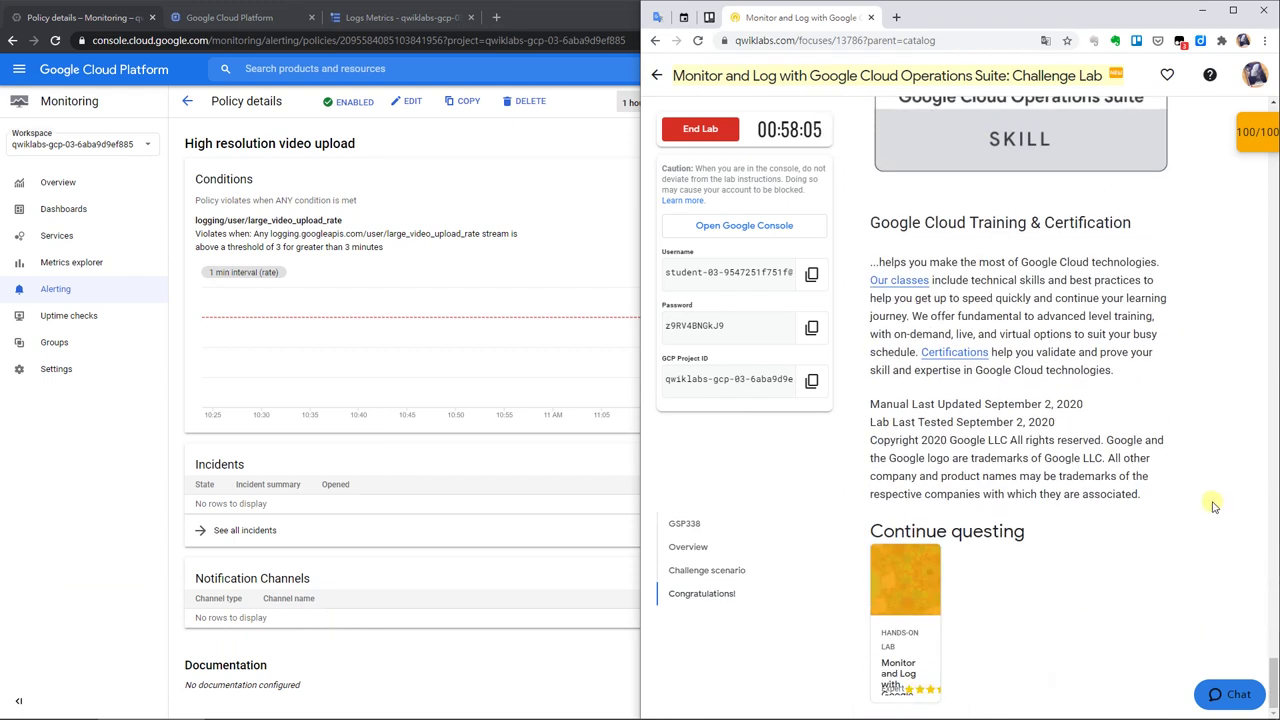
left_click(726, 135)
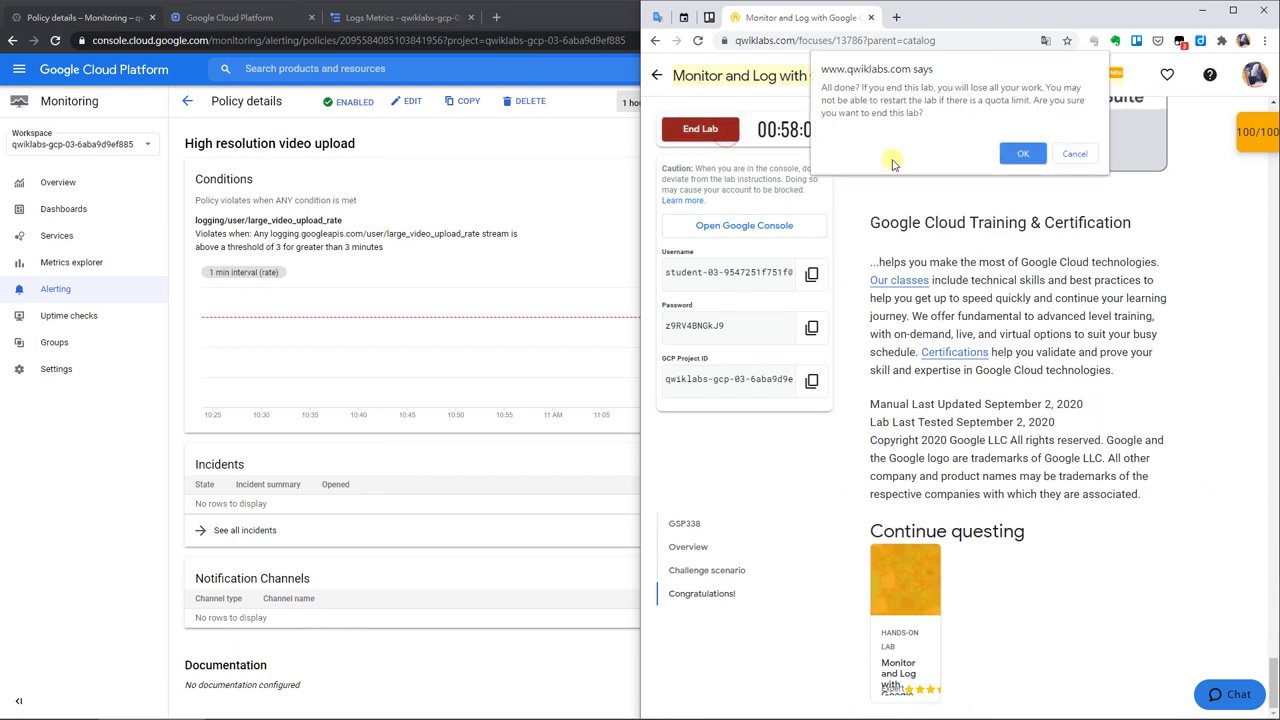
left_click(1021, 157)
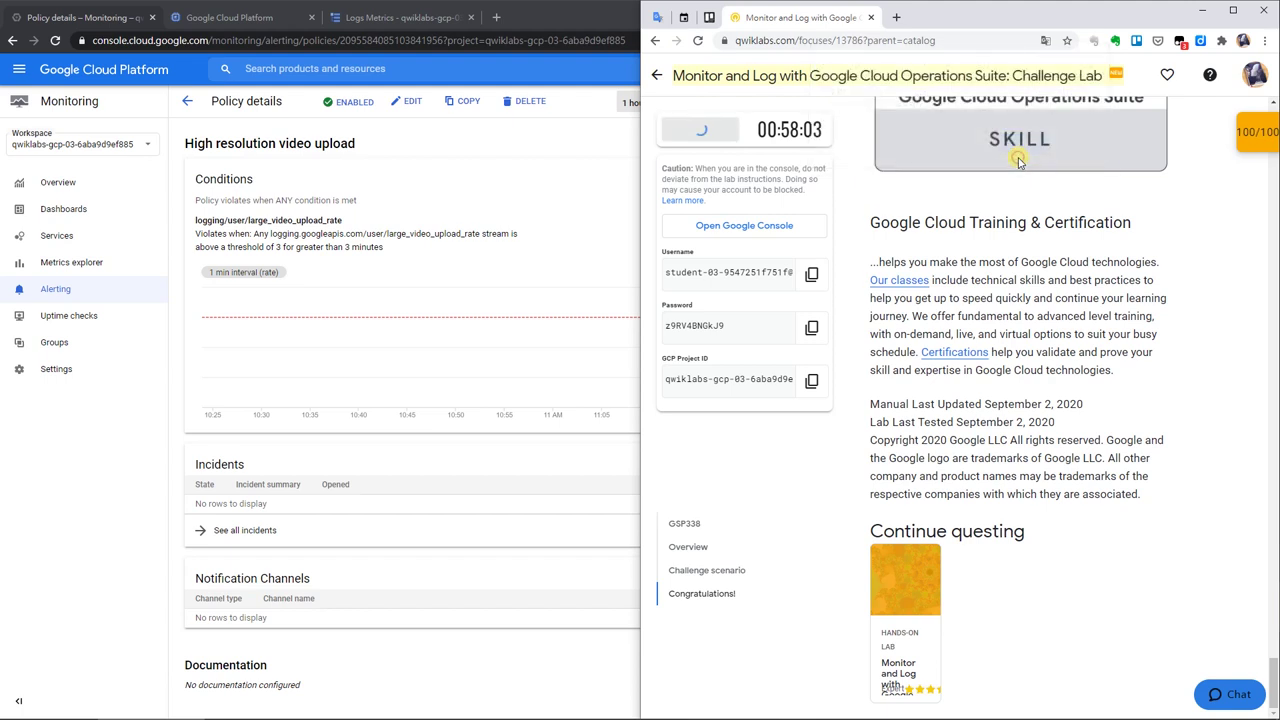